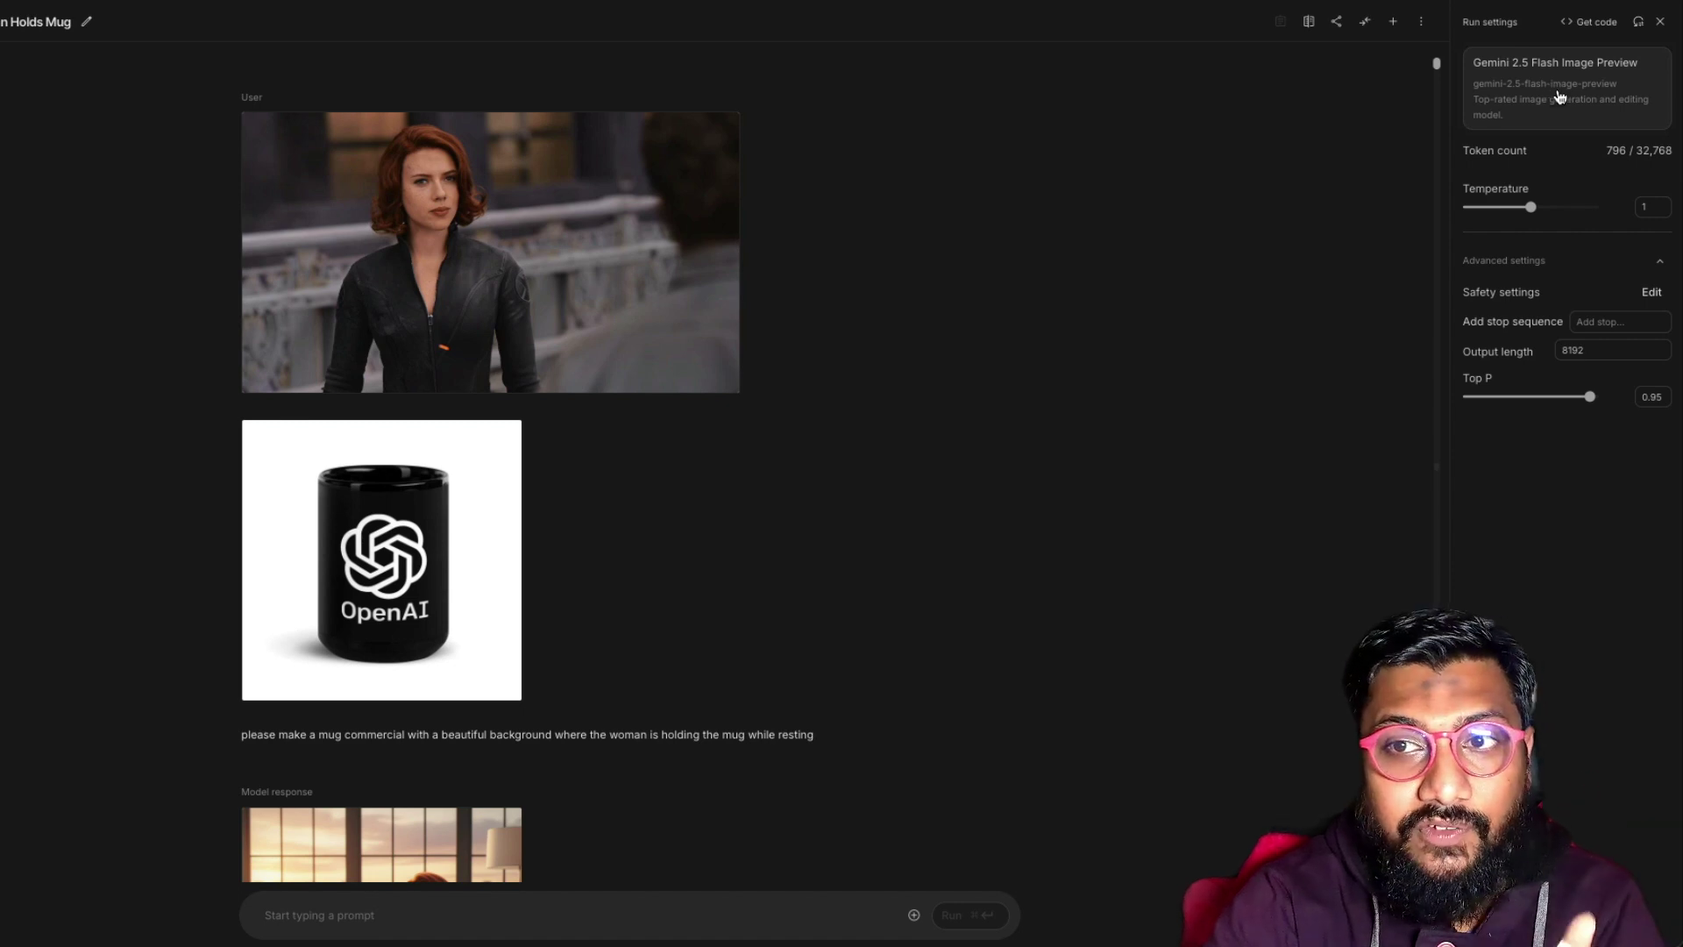
Step: Switch the chat model to Gemini 2.5 Flash Image Preview
click(1556, 88)
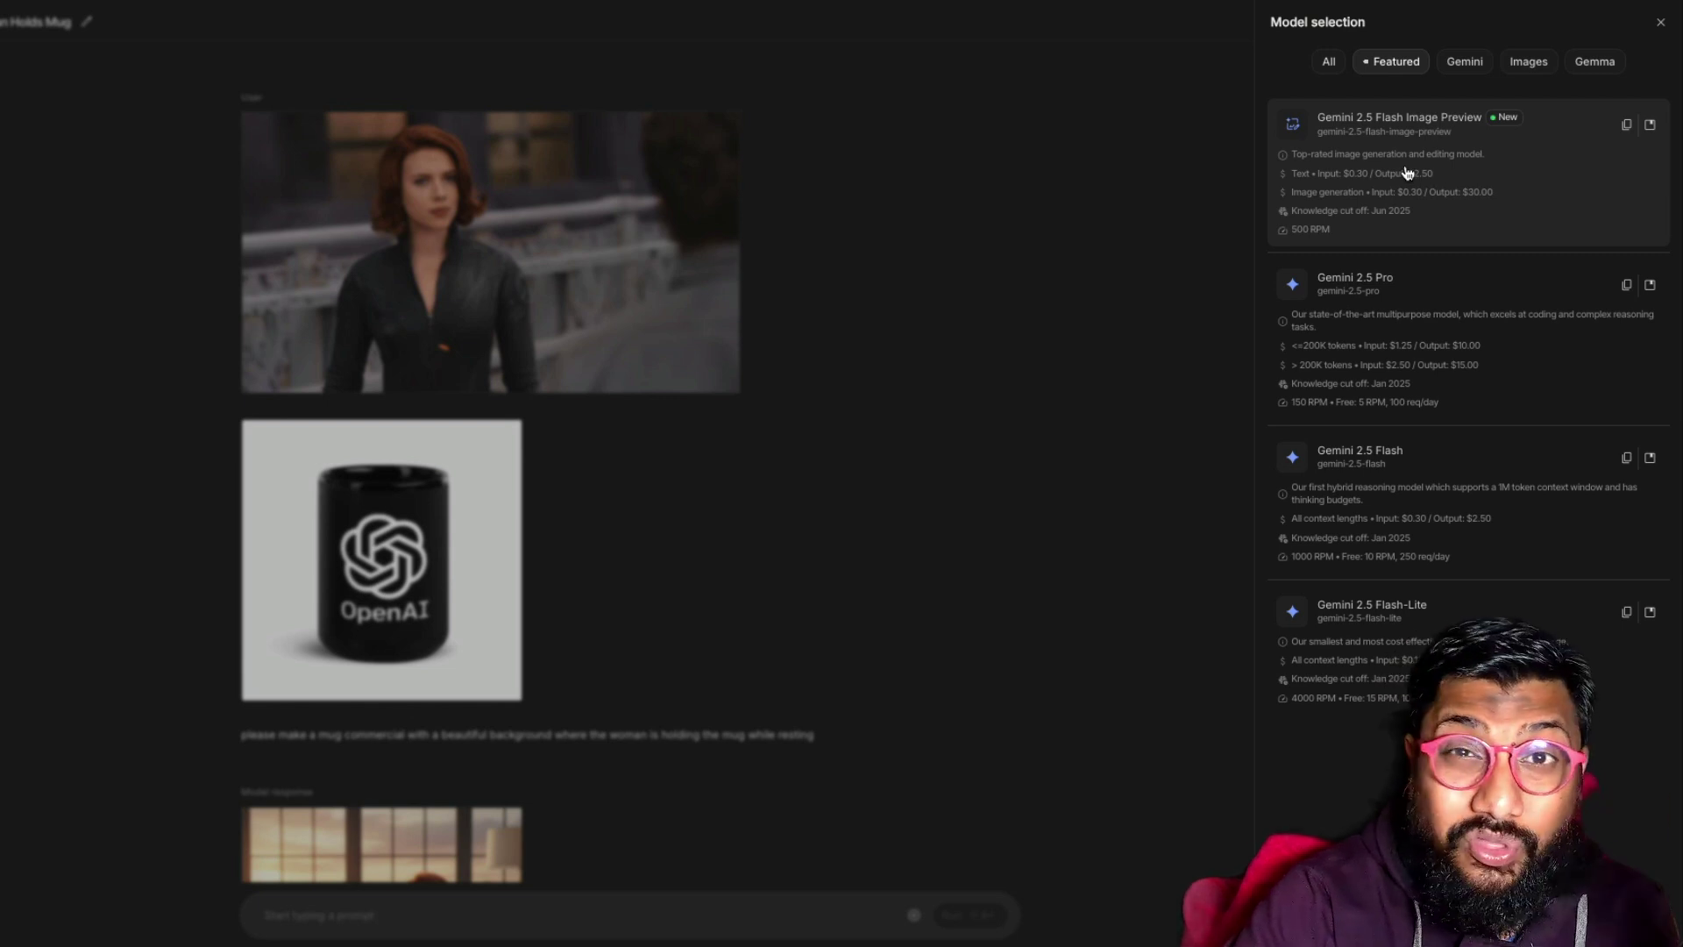
click(1488, 168)
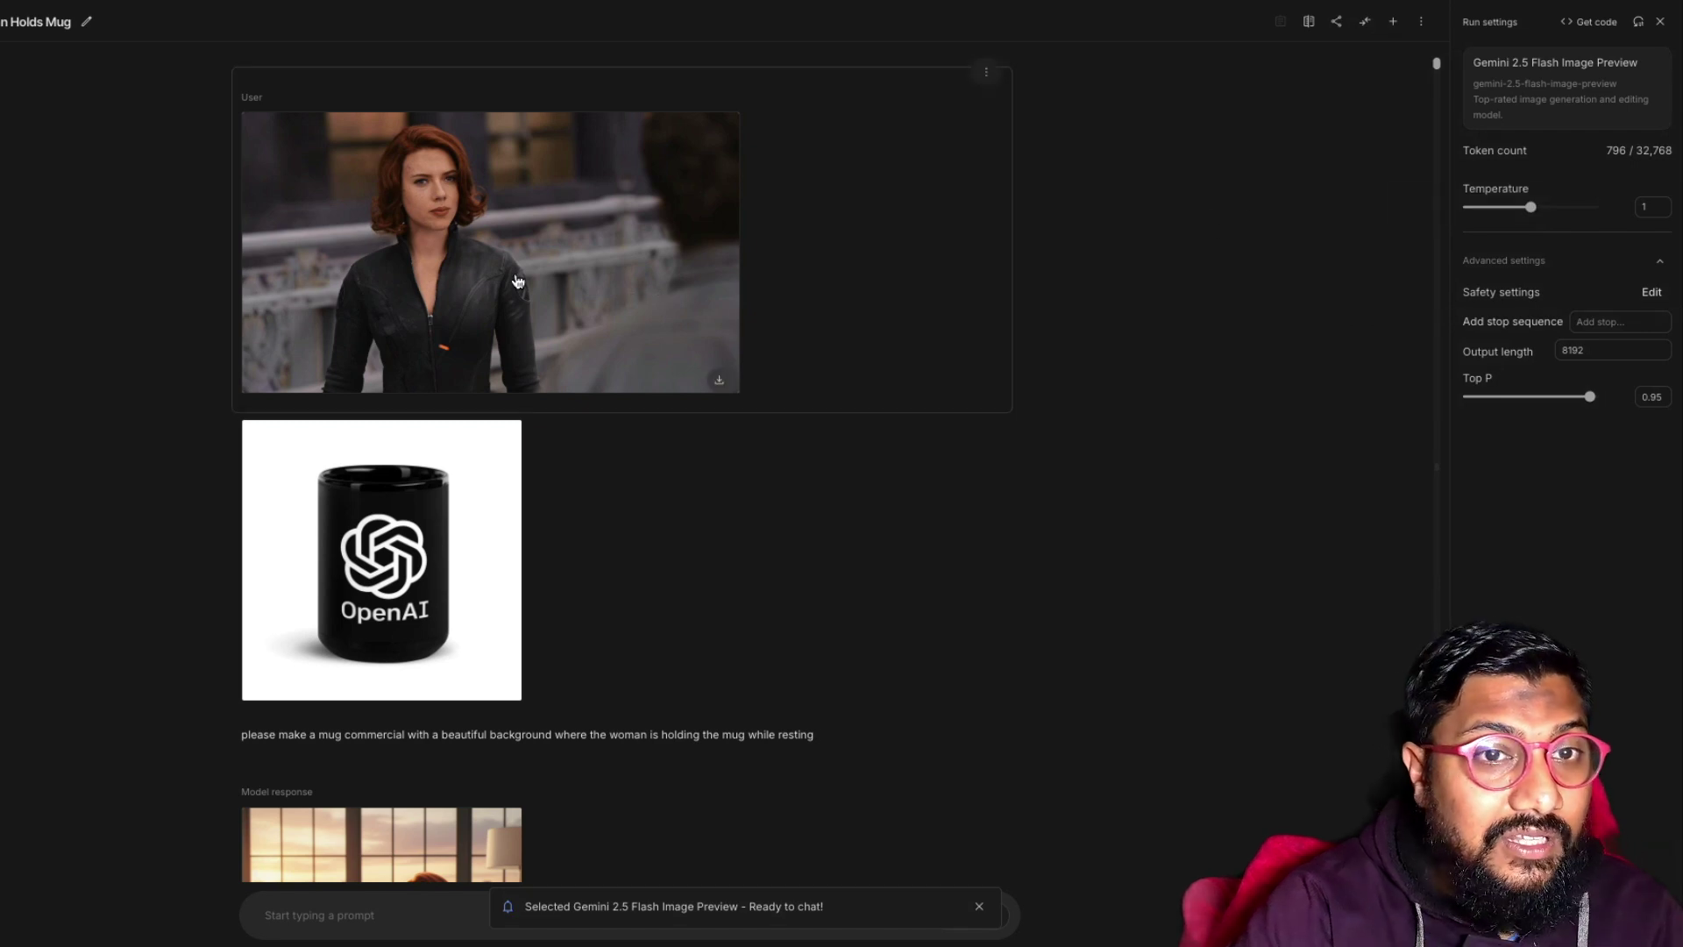
scroll(436, 337, down, 3)
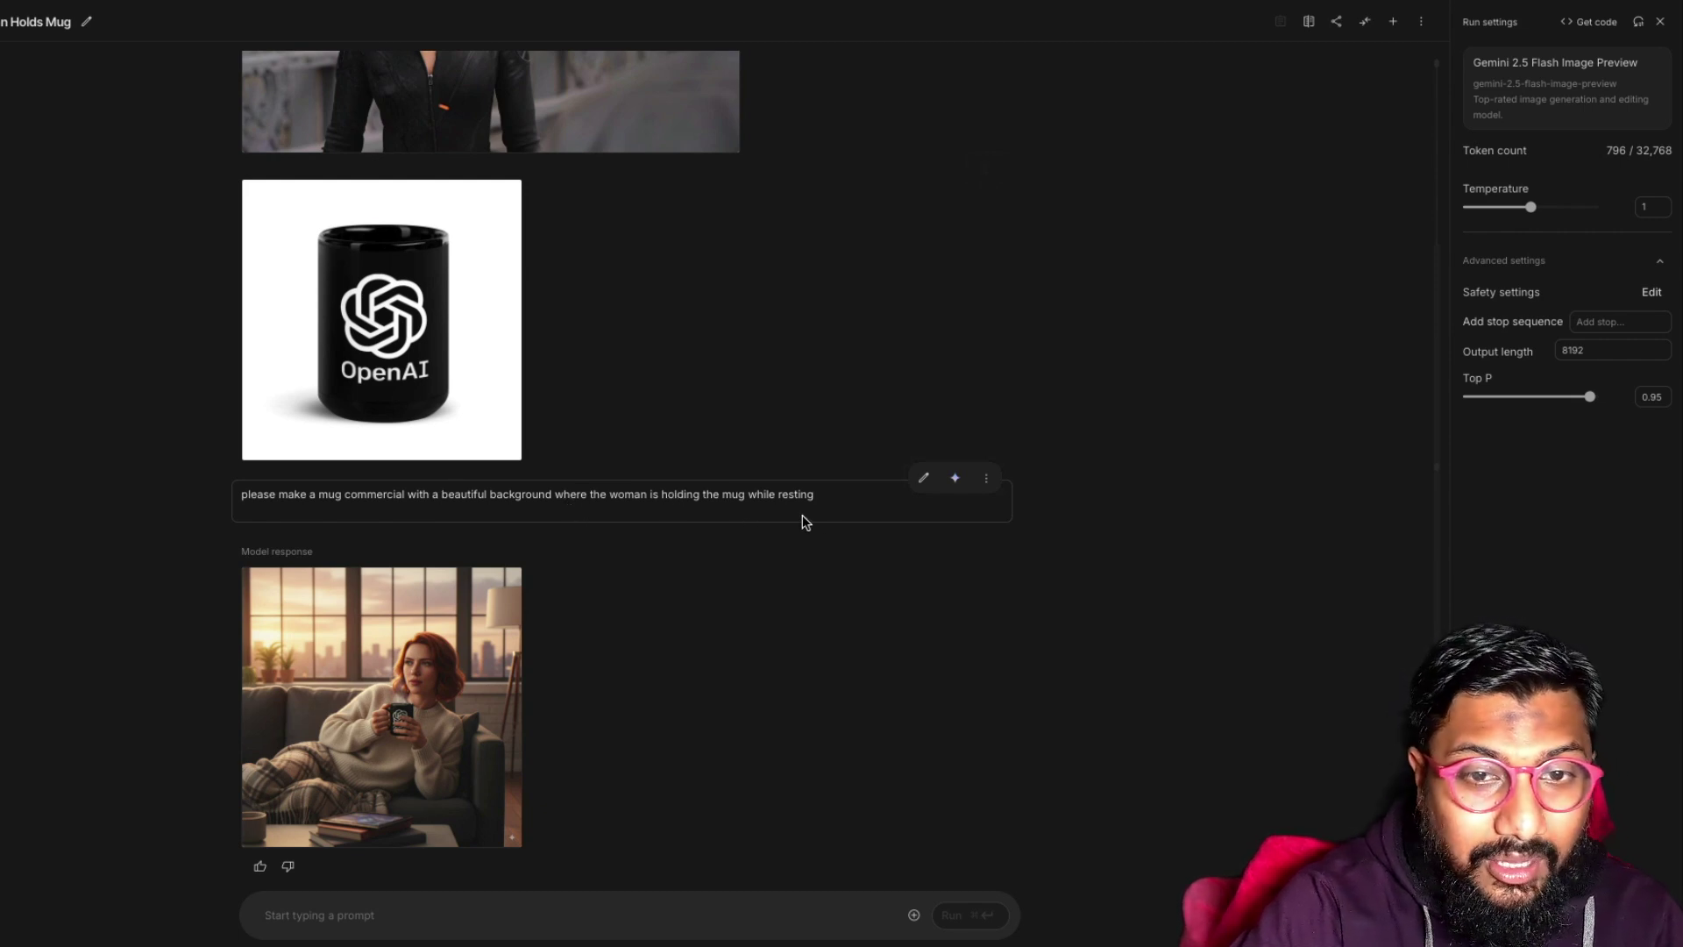
Step: View the generated mug commercial image at full size, then close the viewer
click(480, 629)
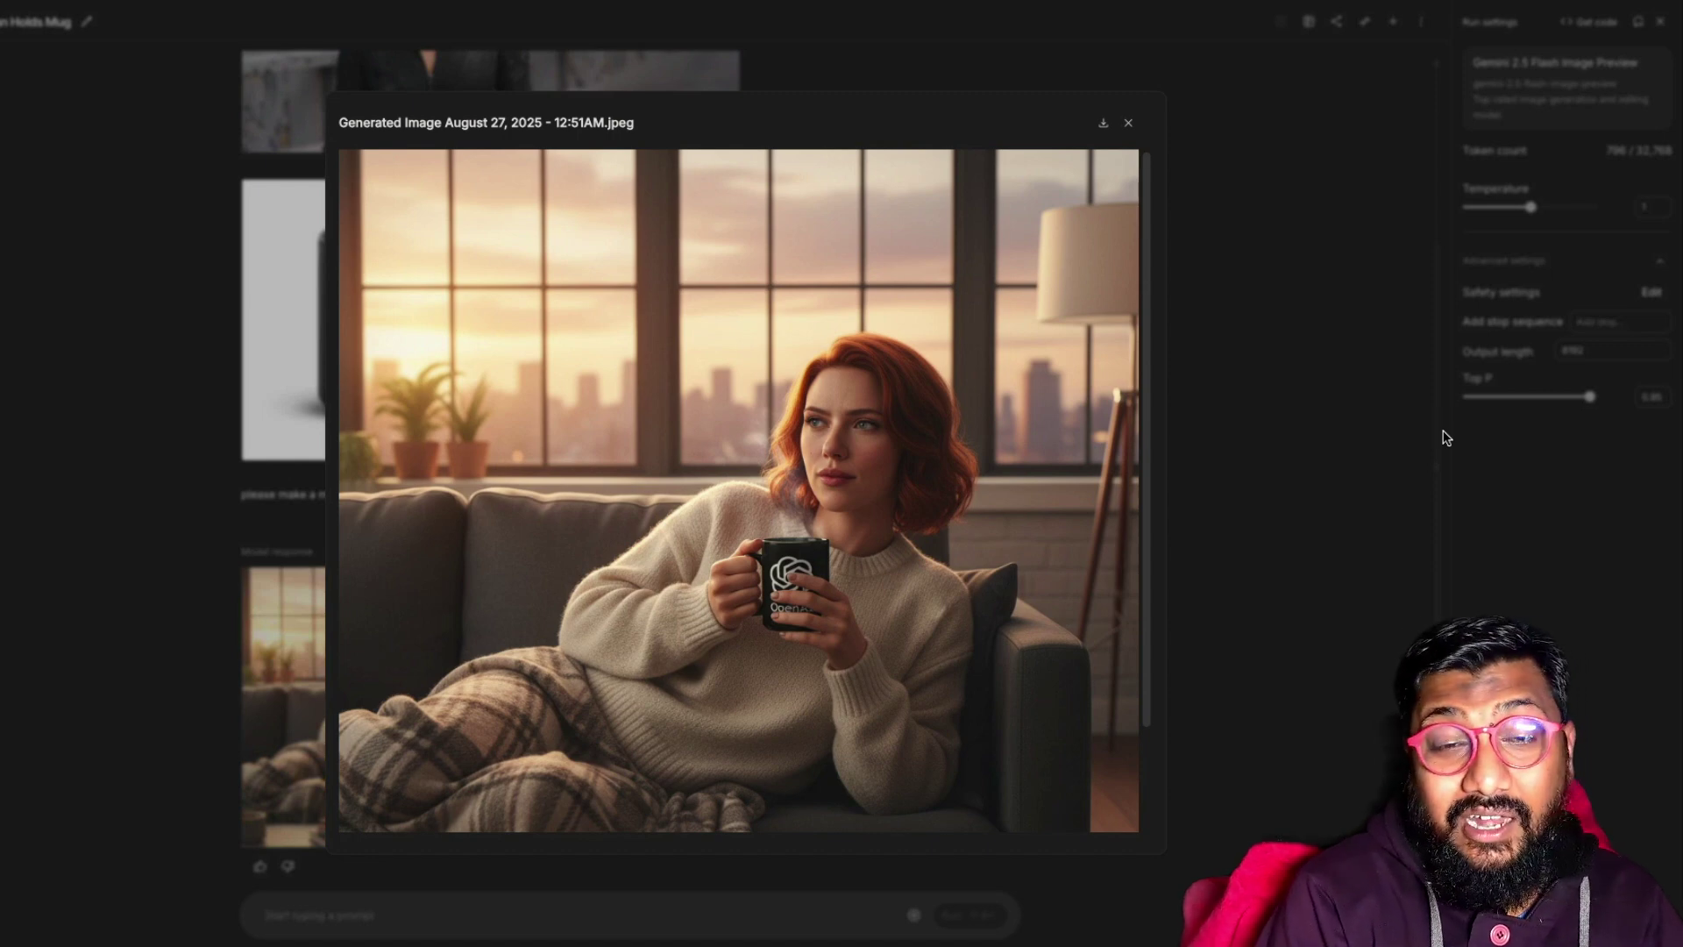
click(1255, 379)
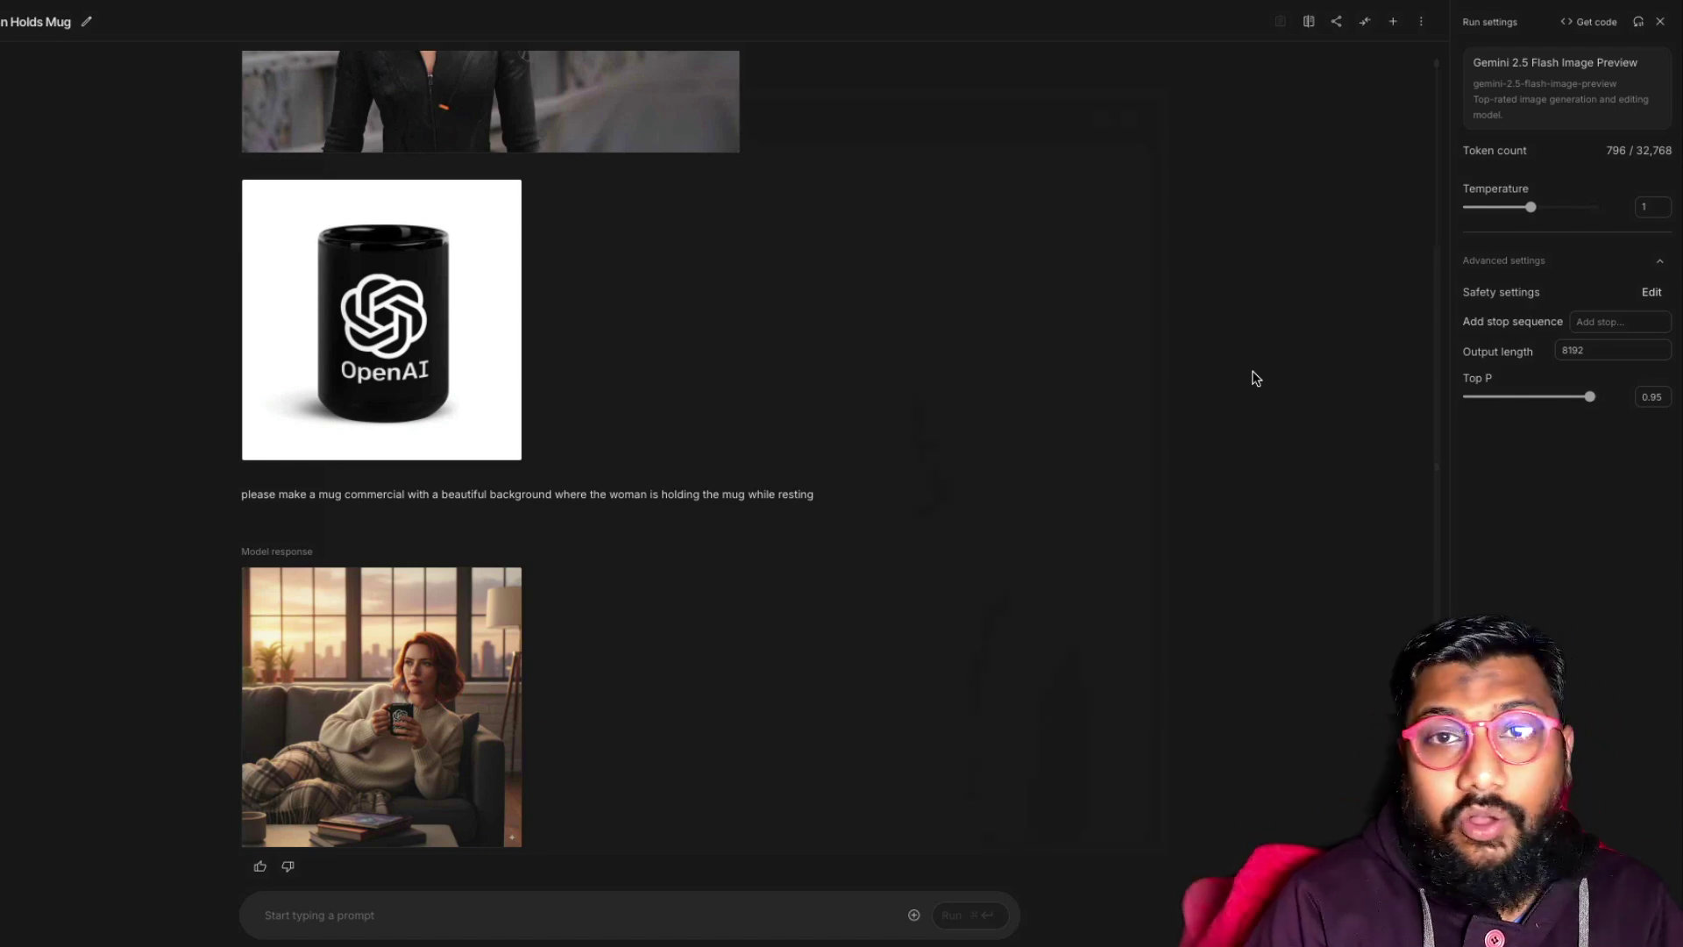
scroll(1112, 368, up, 3)
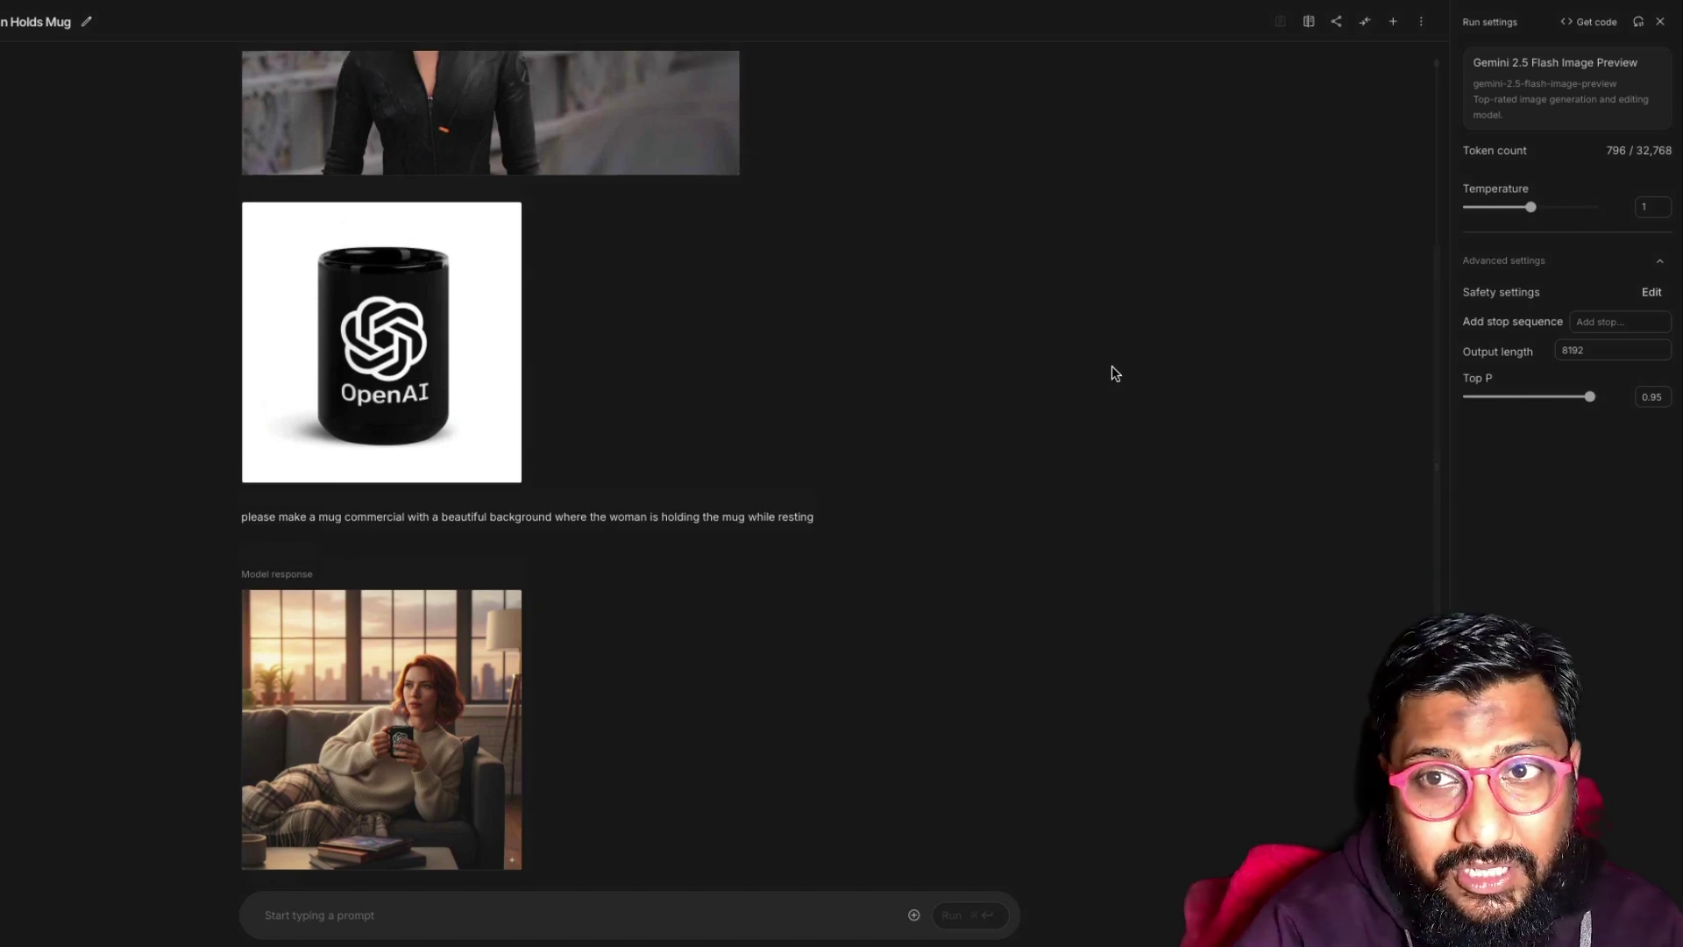
Step: In a new chat, prompt for two stick figures arguing about super intelligence with some color pop
click(1393, 22)
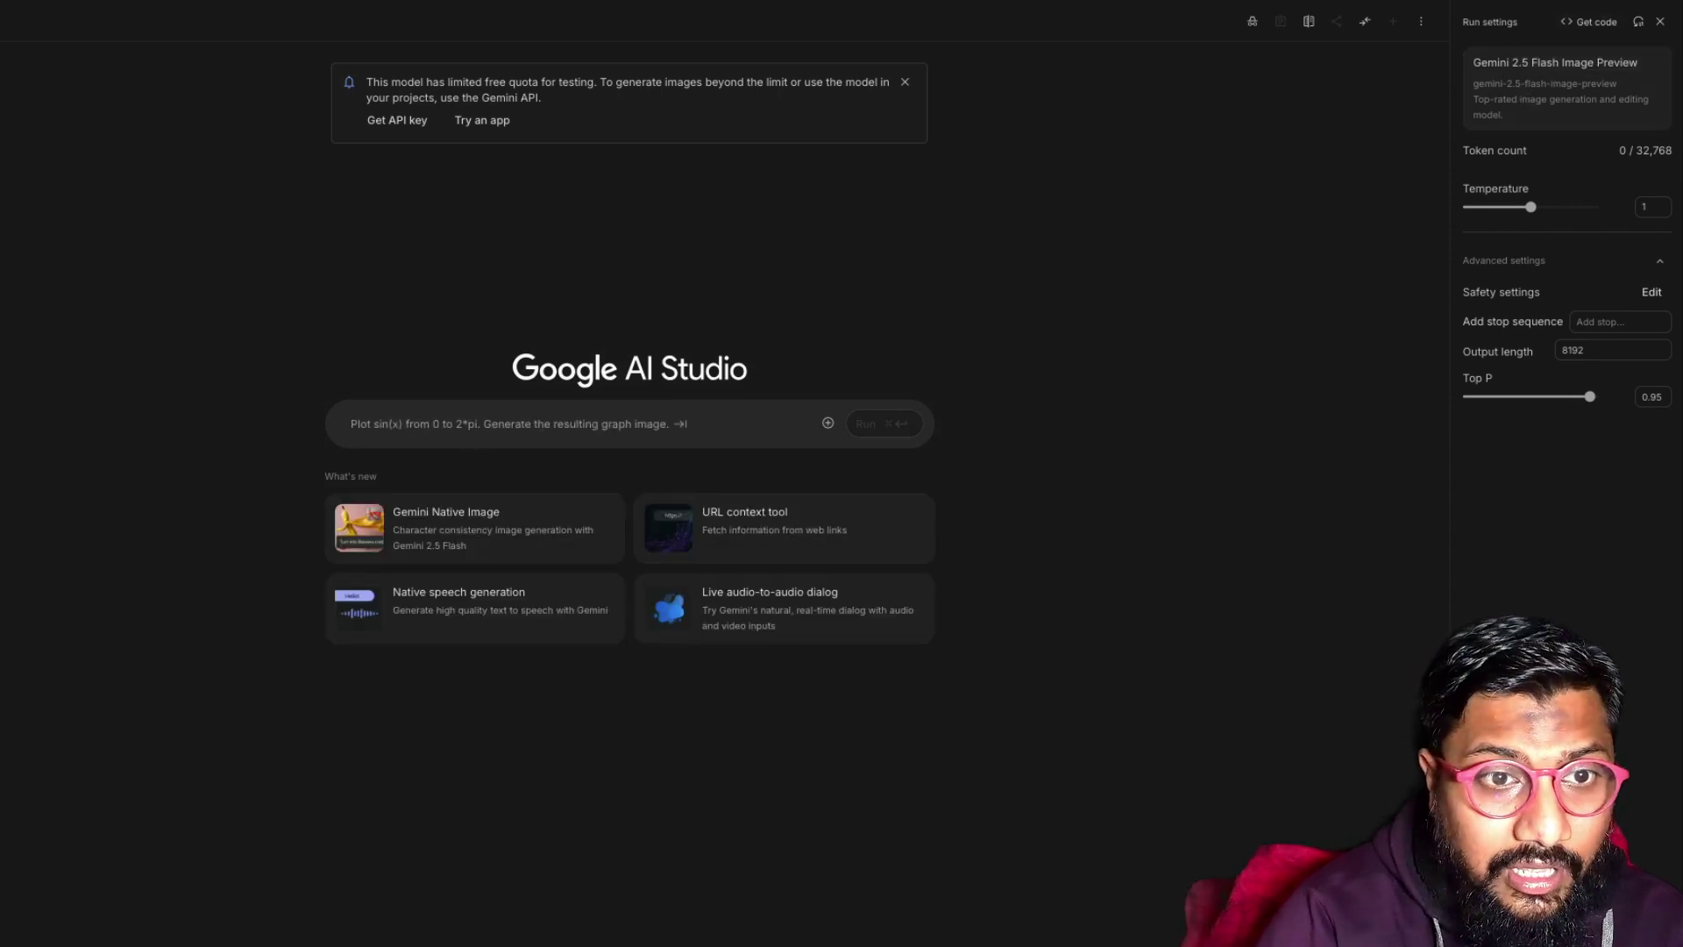
text(create two stick figures argu)
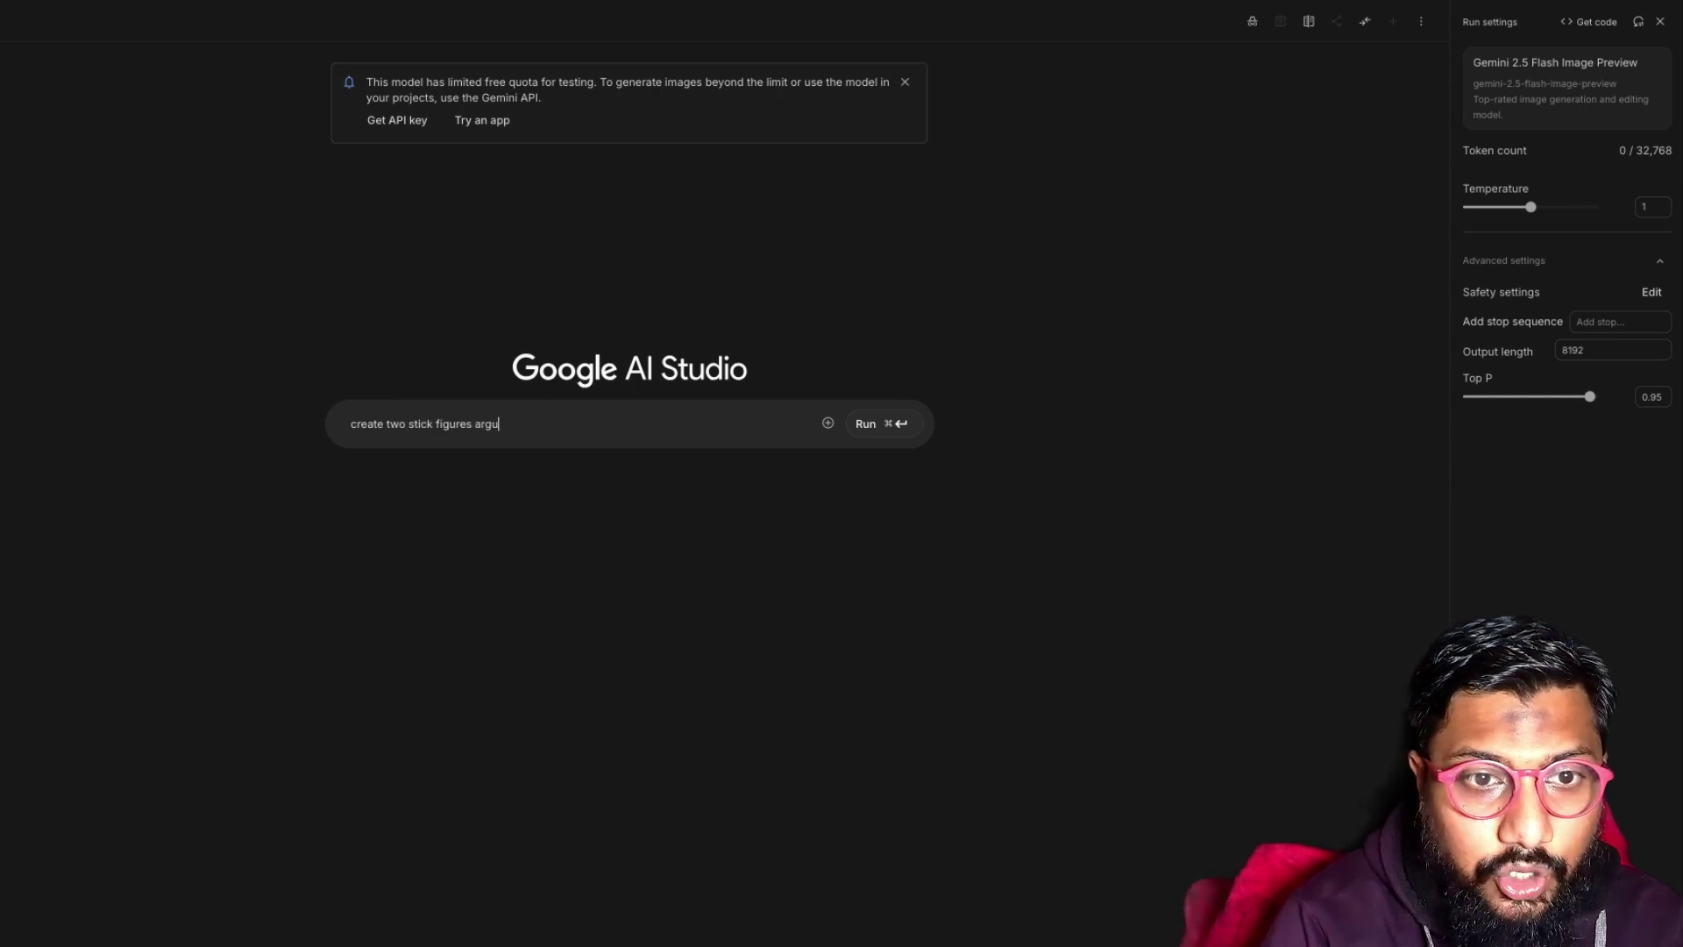
text(ing about super)
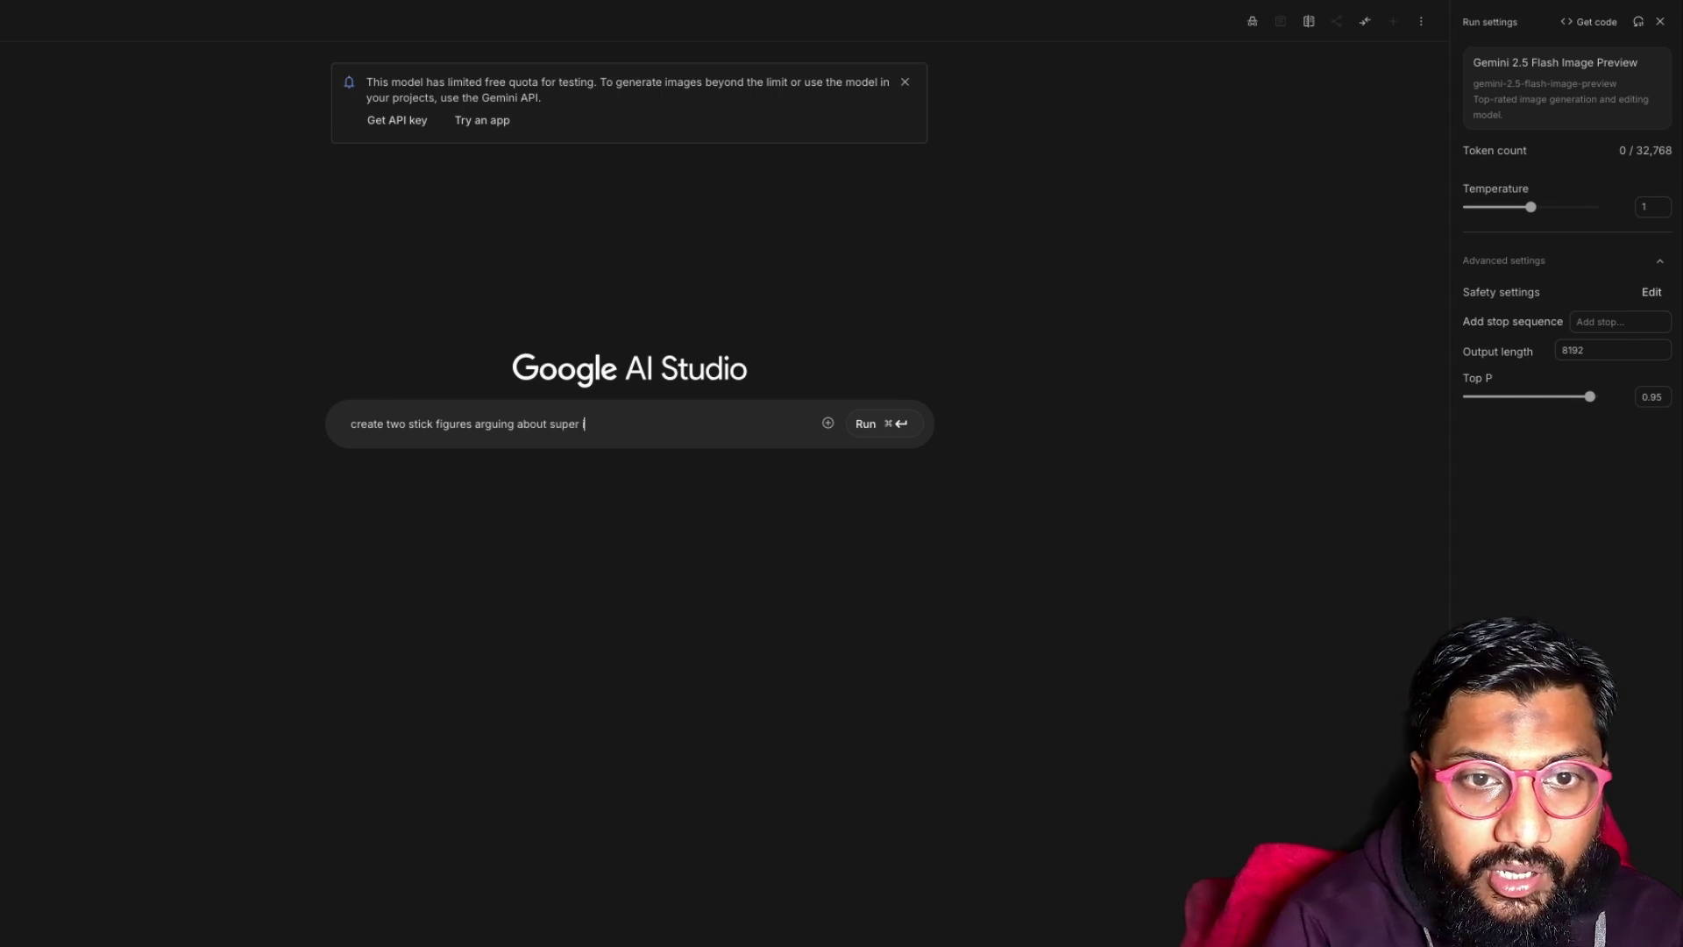
text(e. ma)
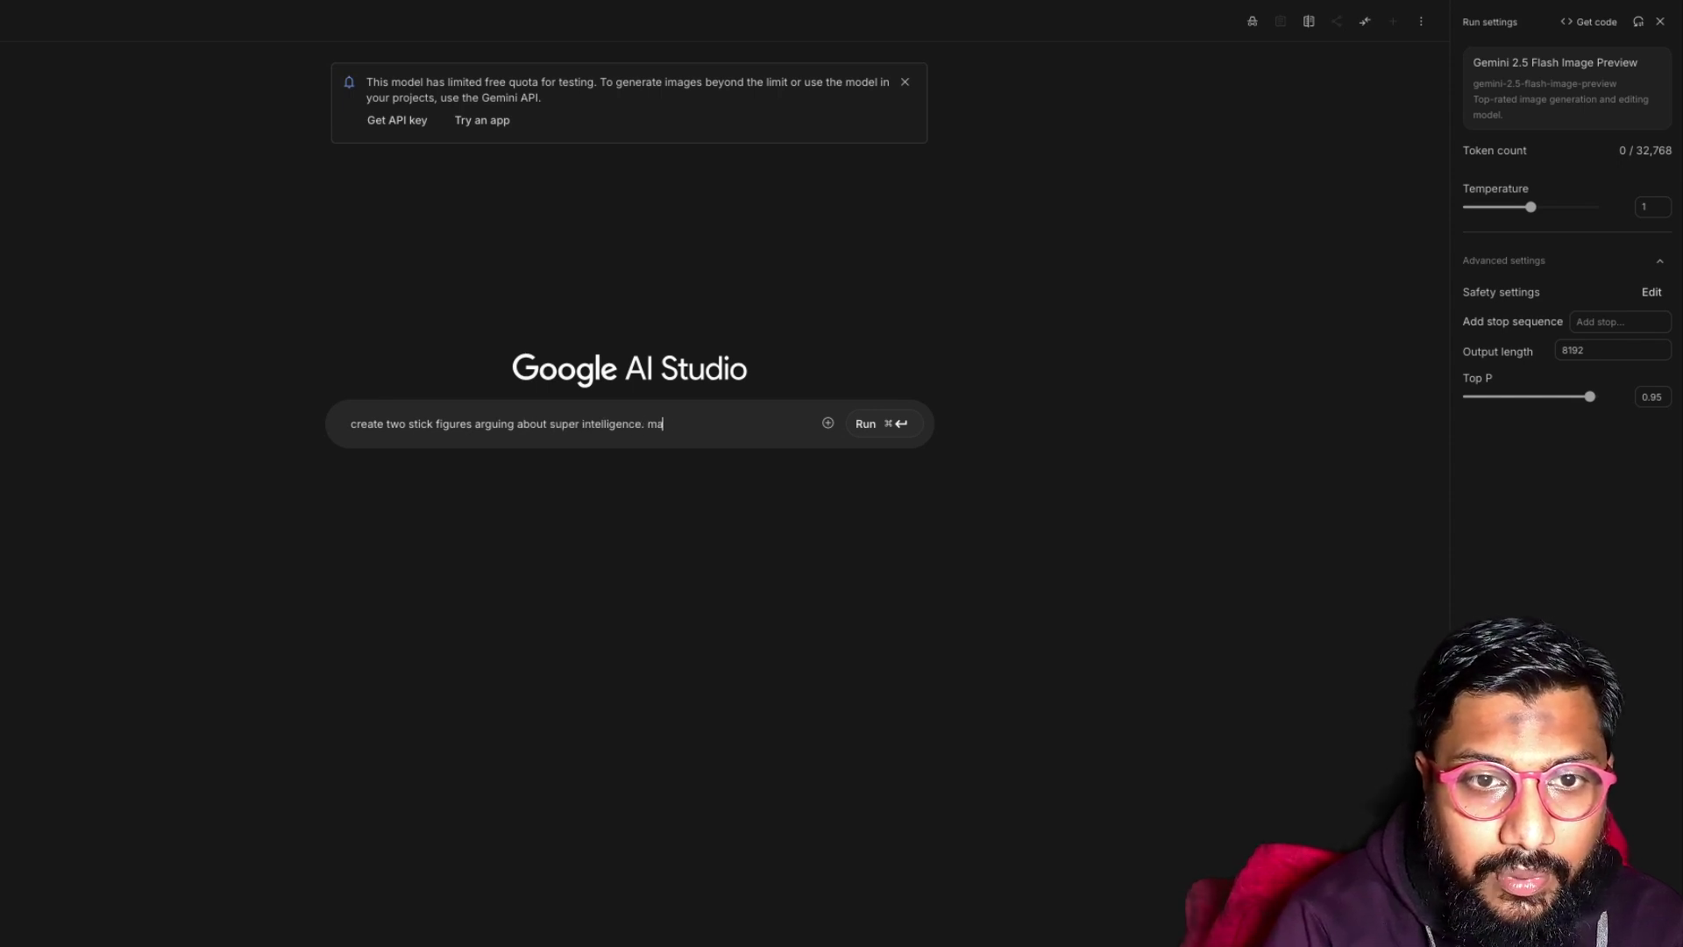
text(some co)
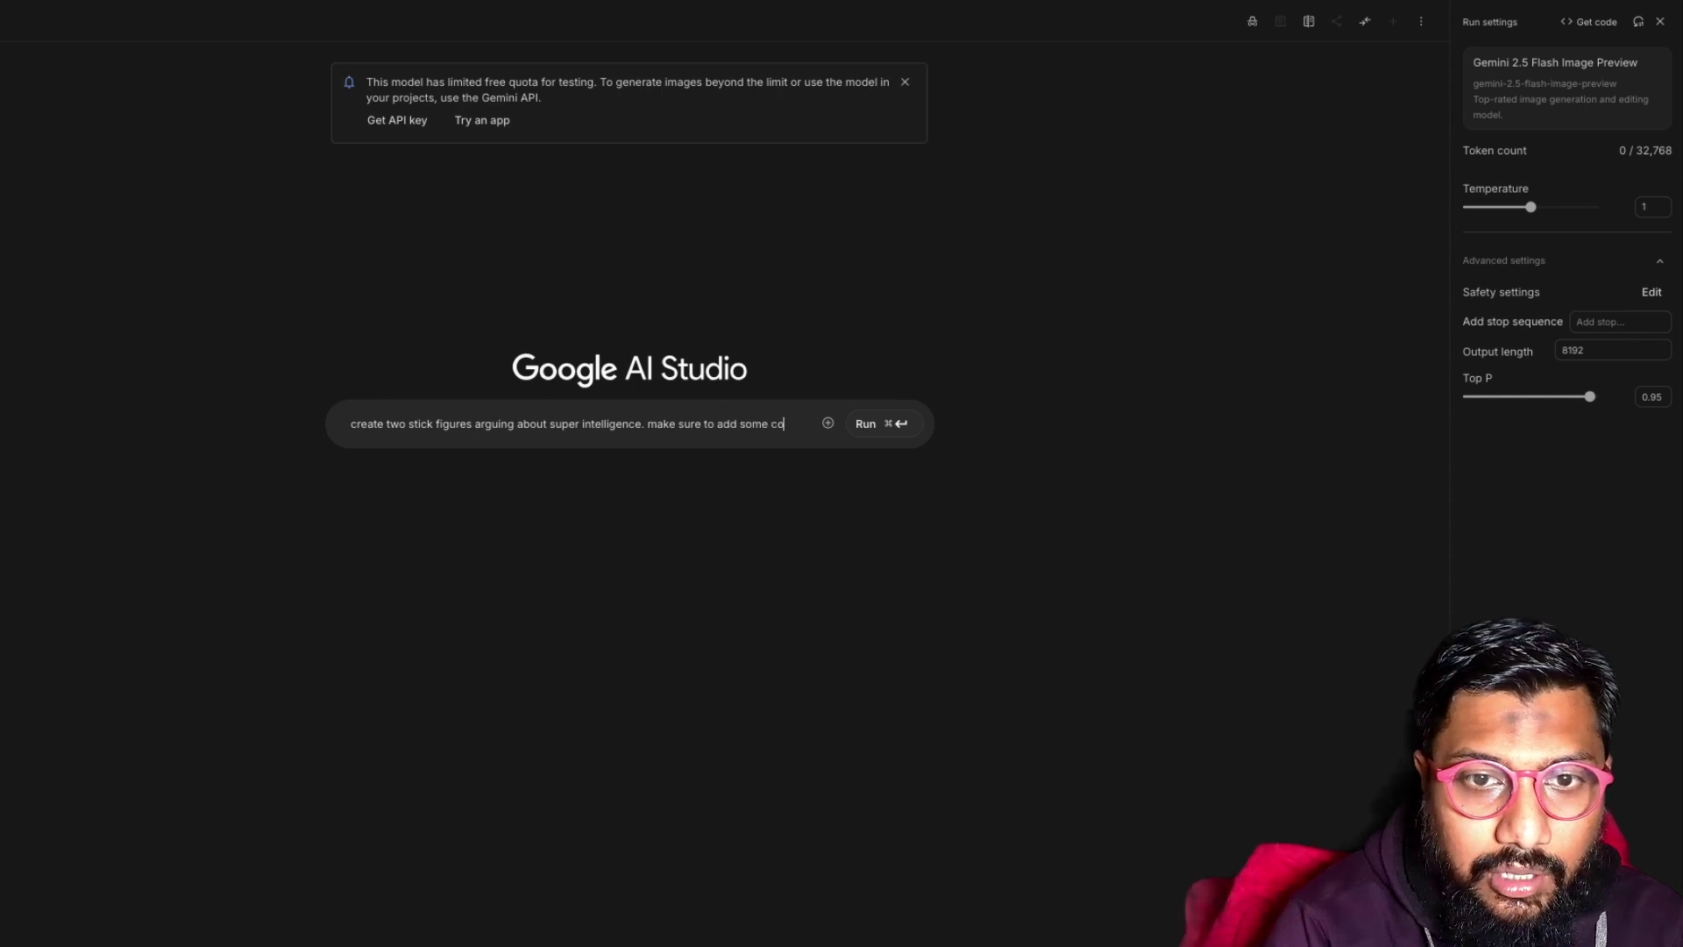
text(lor pp)
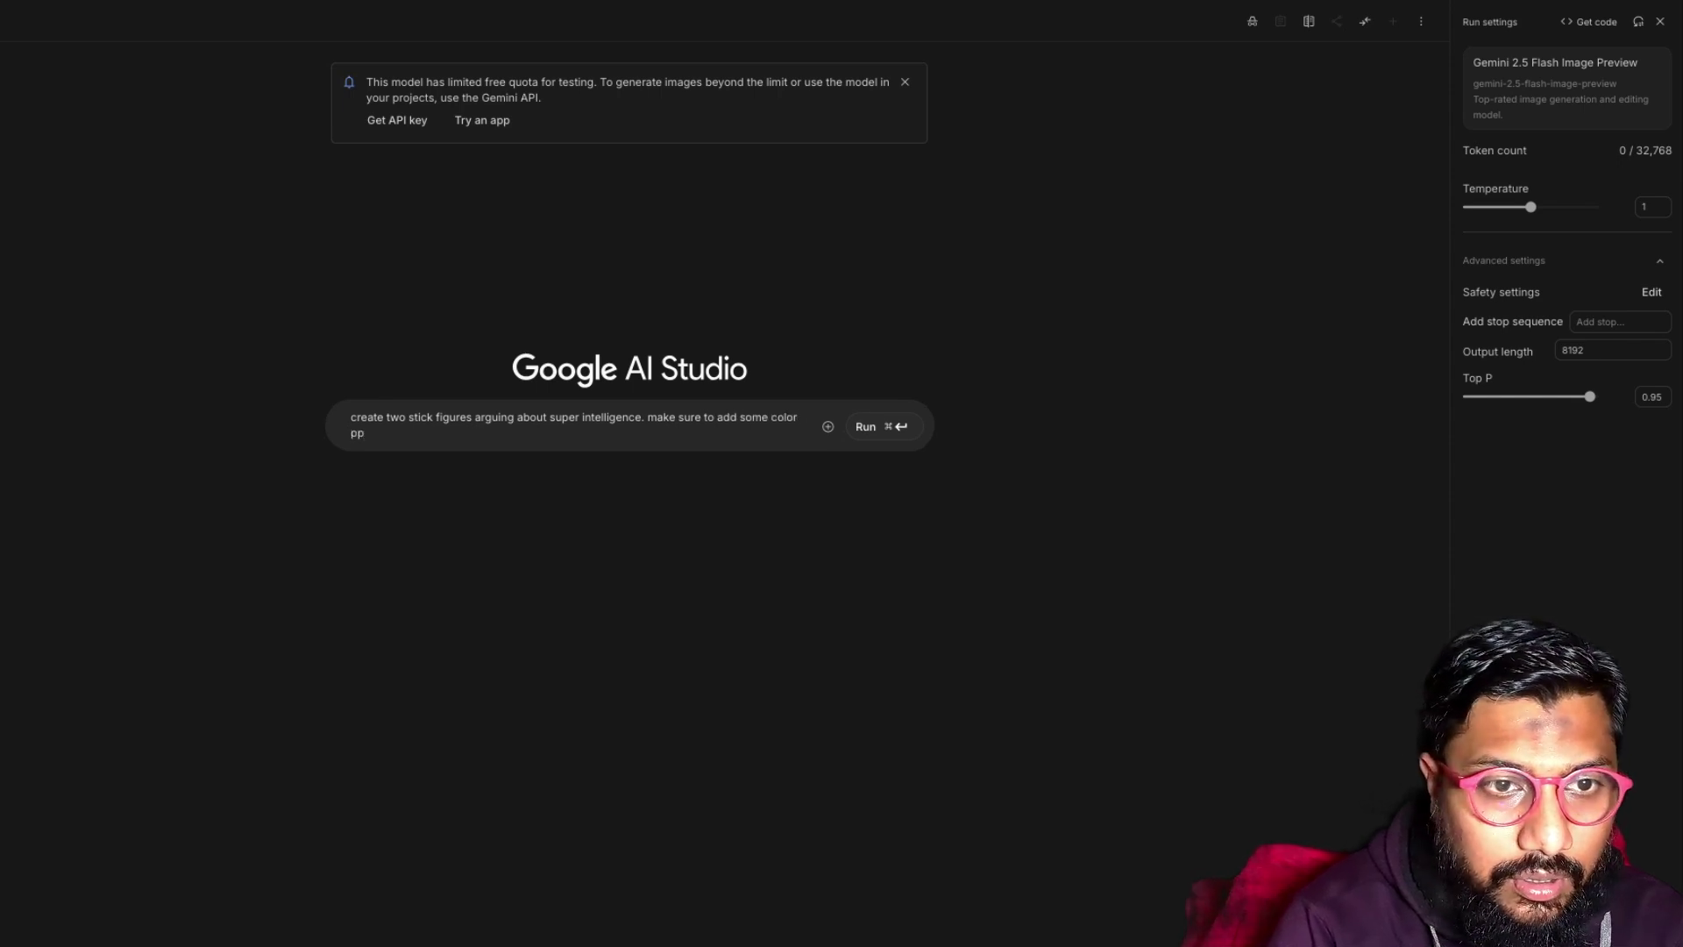
key(BackSpace)
text(ip)
key(BackSpace)
key(BackSpace)
text(op)
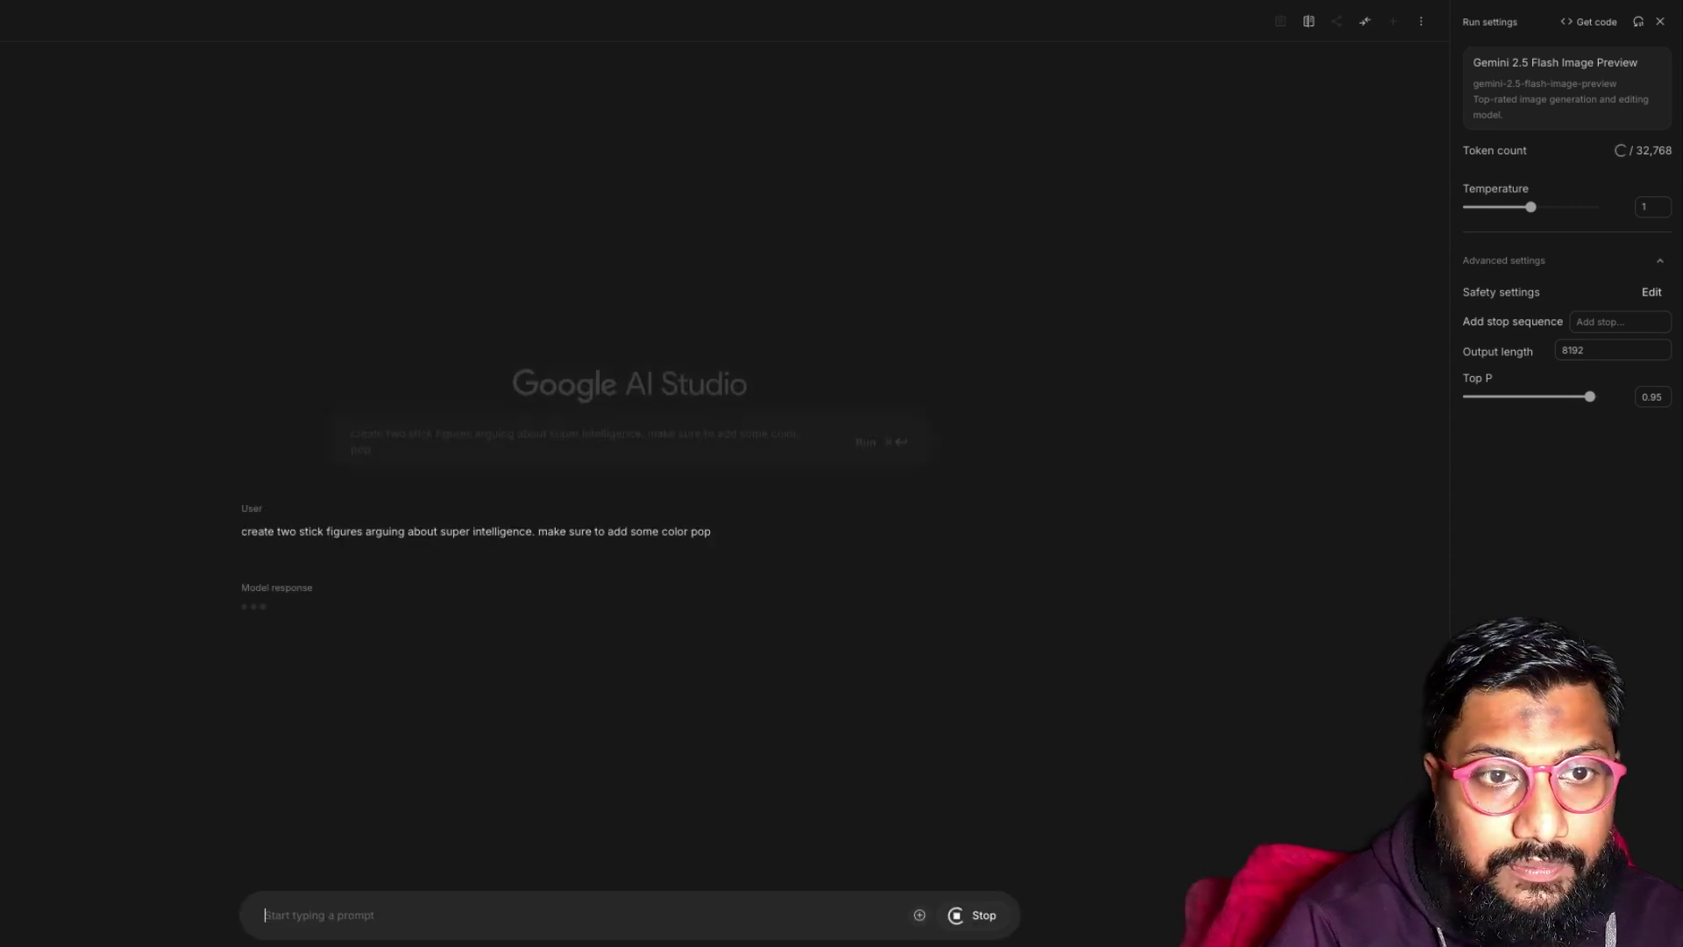
key(super+Return)
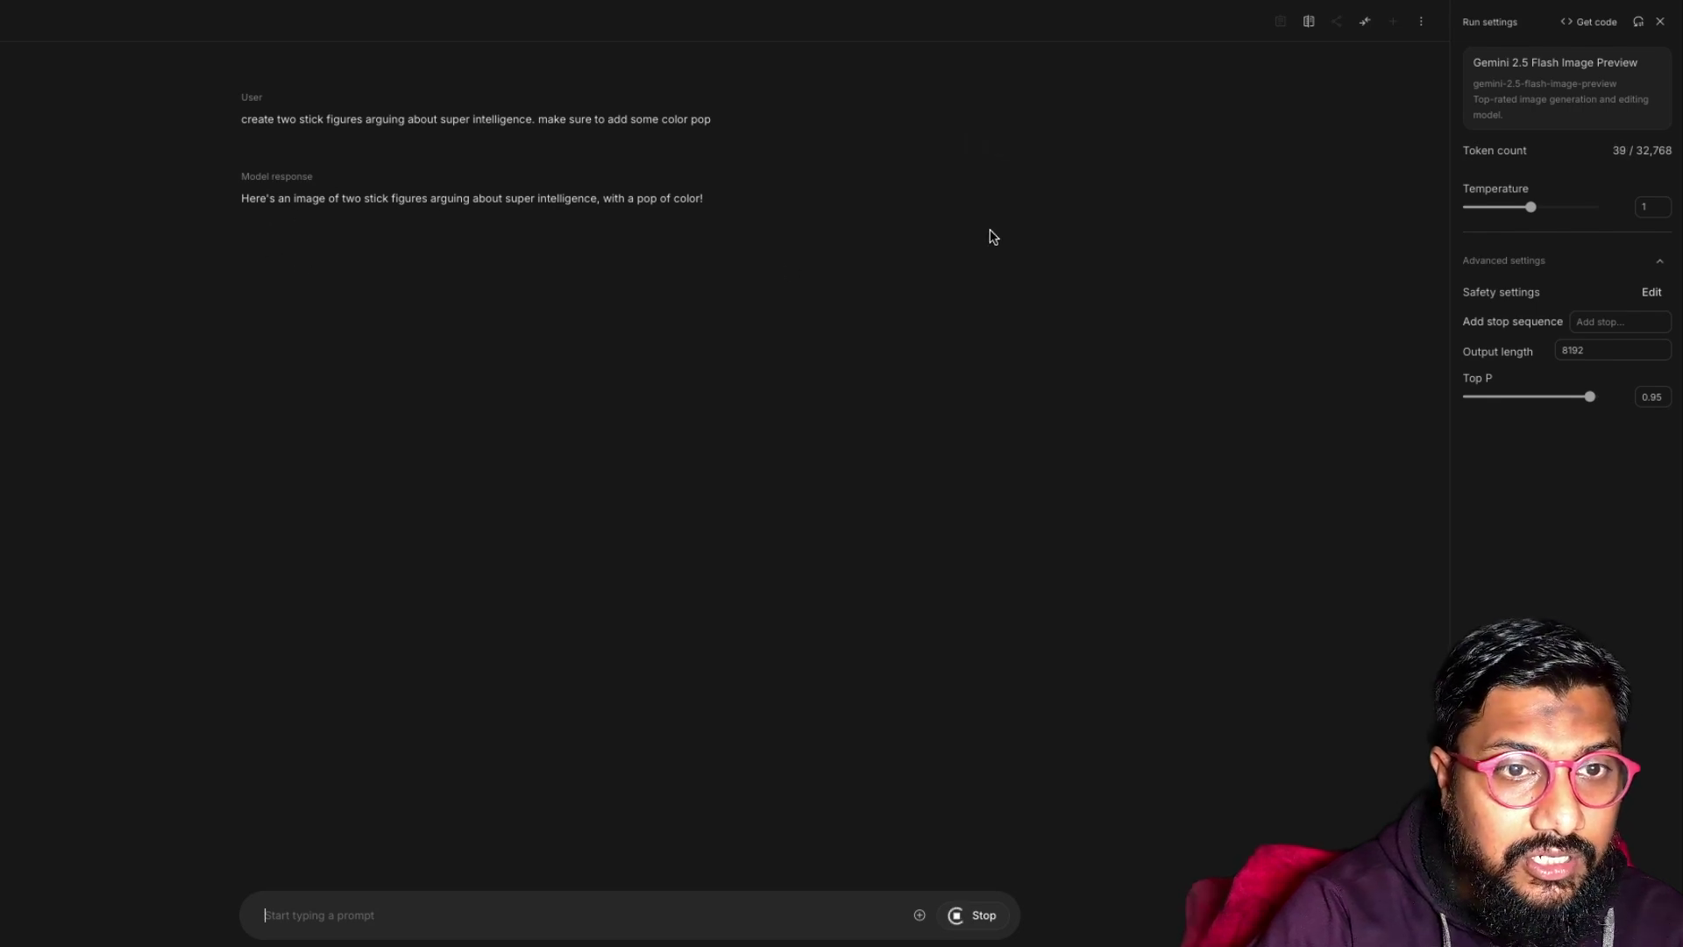
Step: Enlarge the stick-figure image, then submit a comic-strip prompt of black figures arguing about Super intelligence on white
click(419, 361)
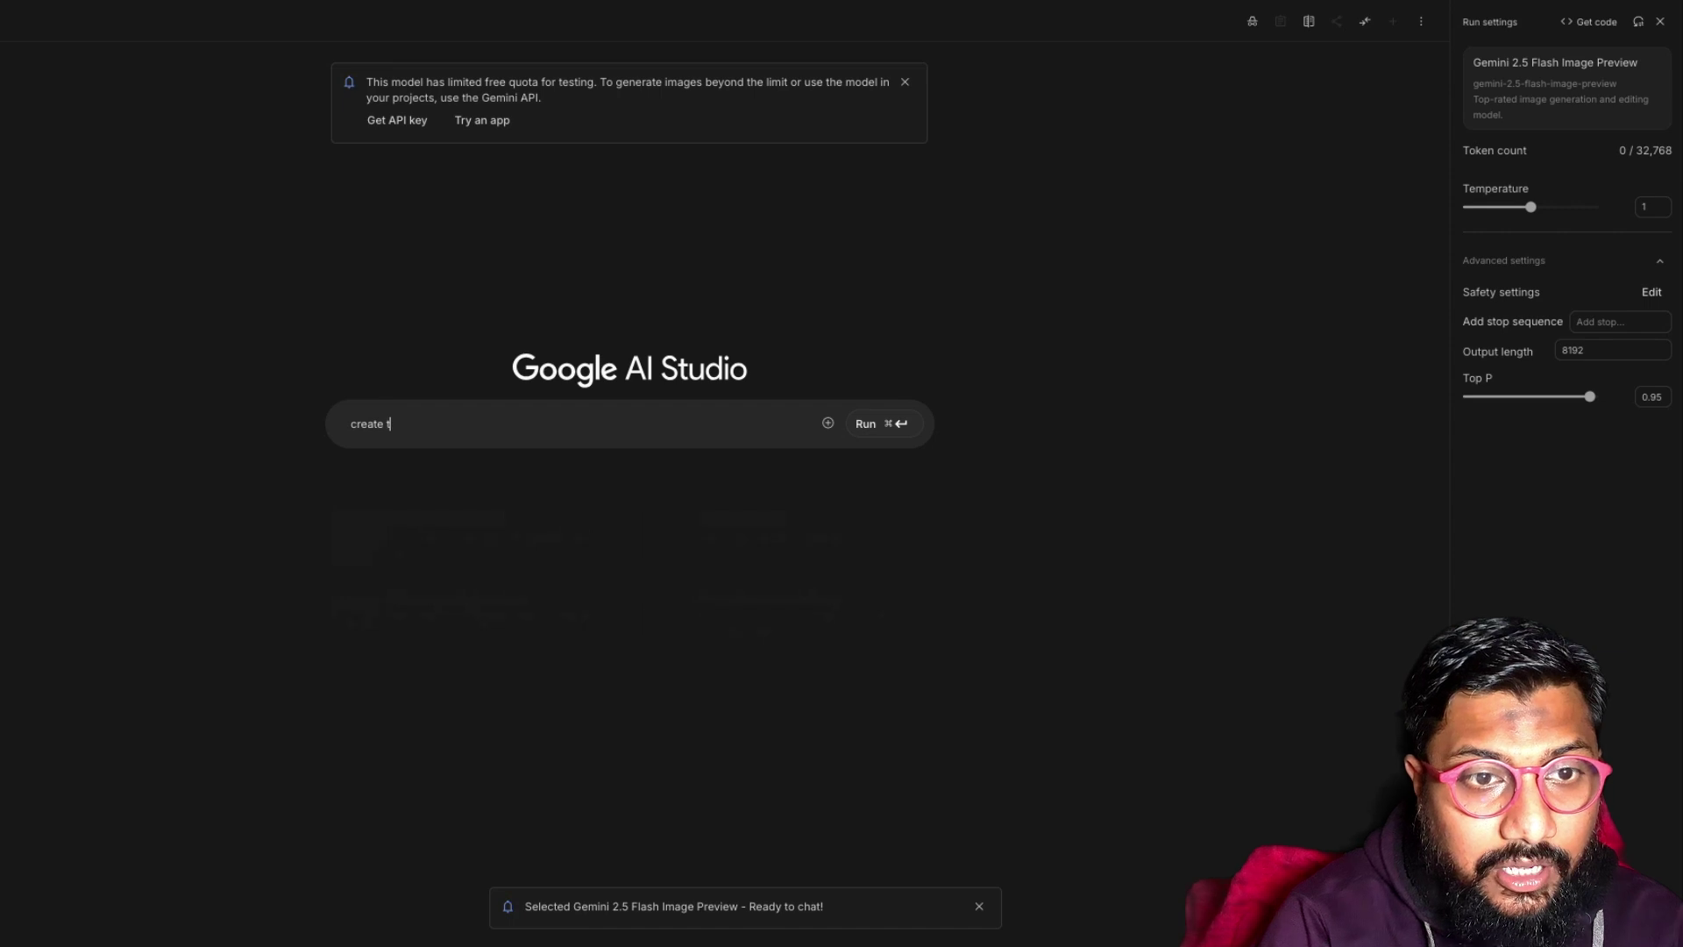
text(wo stick figures - more like a comis)
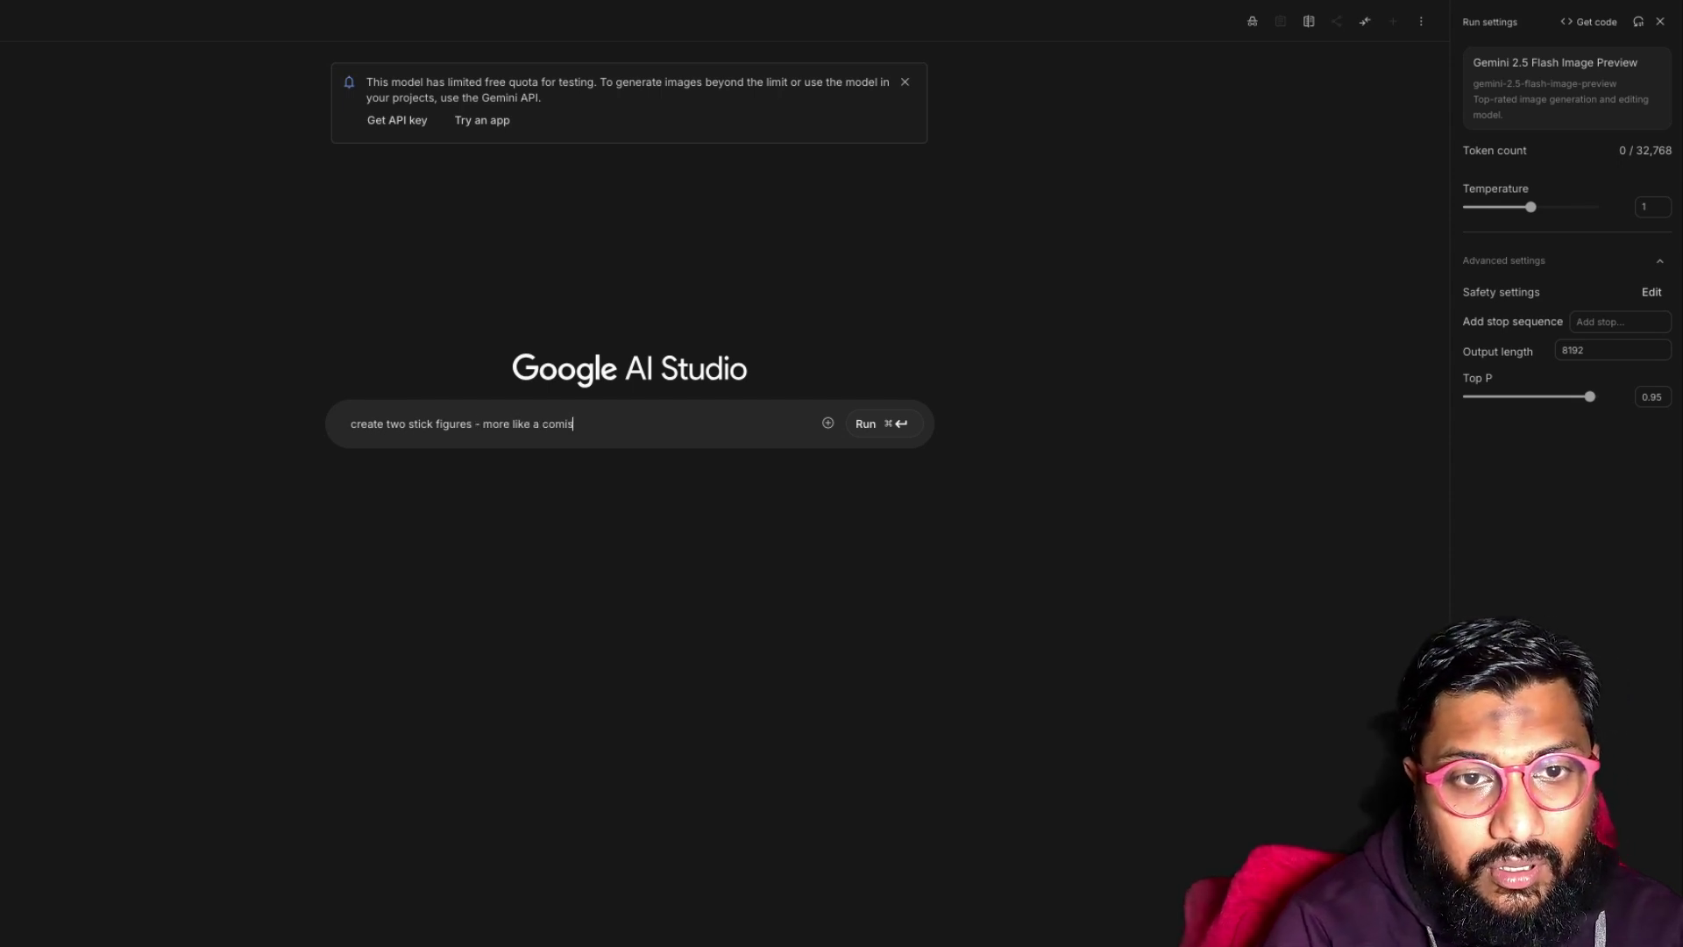
text(that arr)
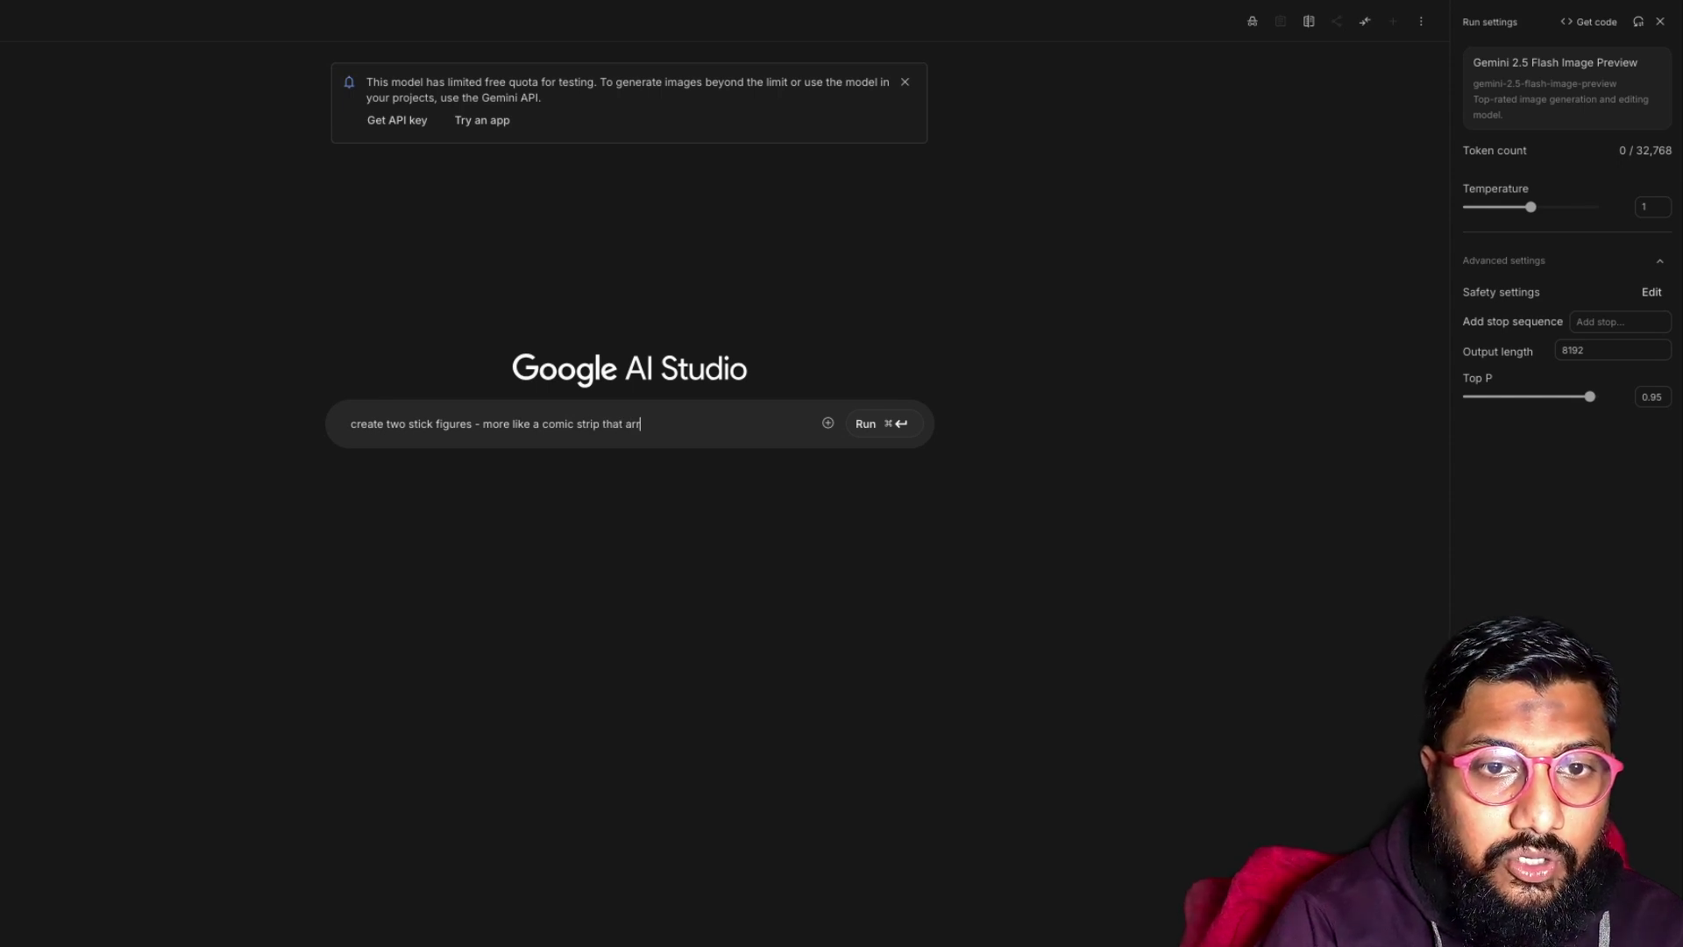
text(gues about Super)
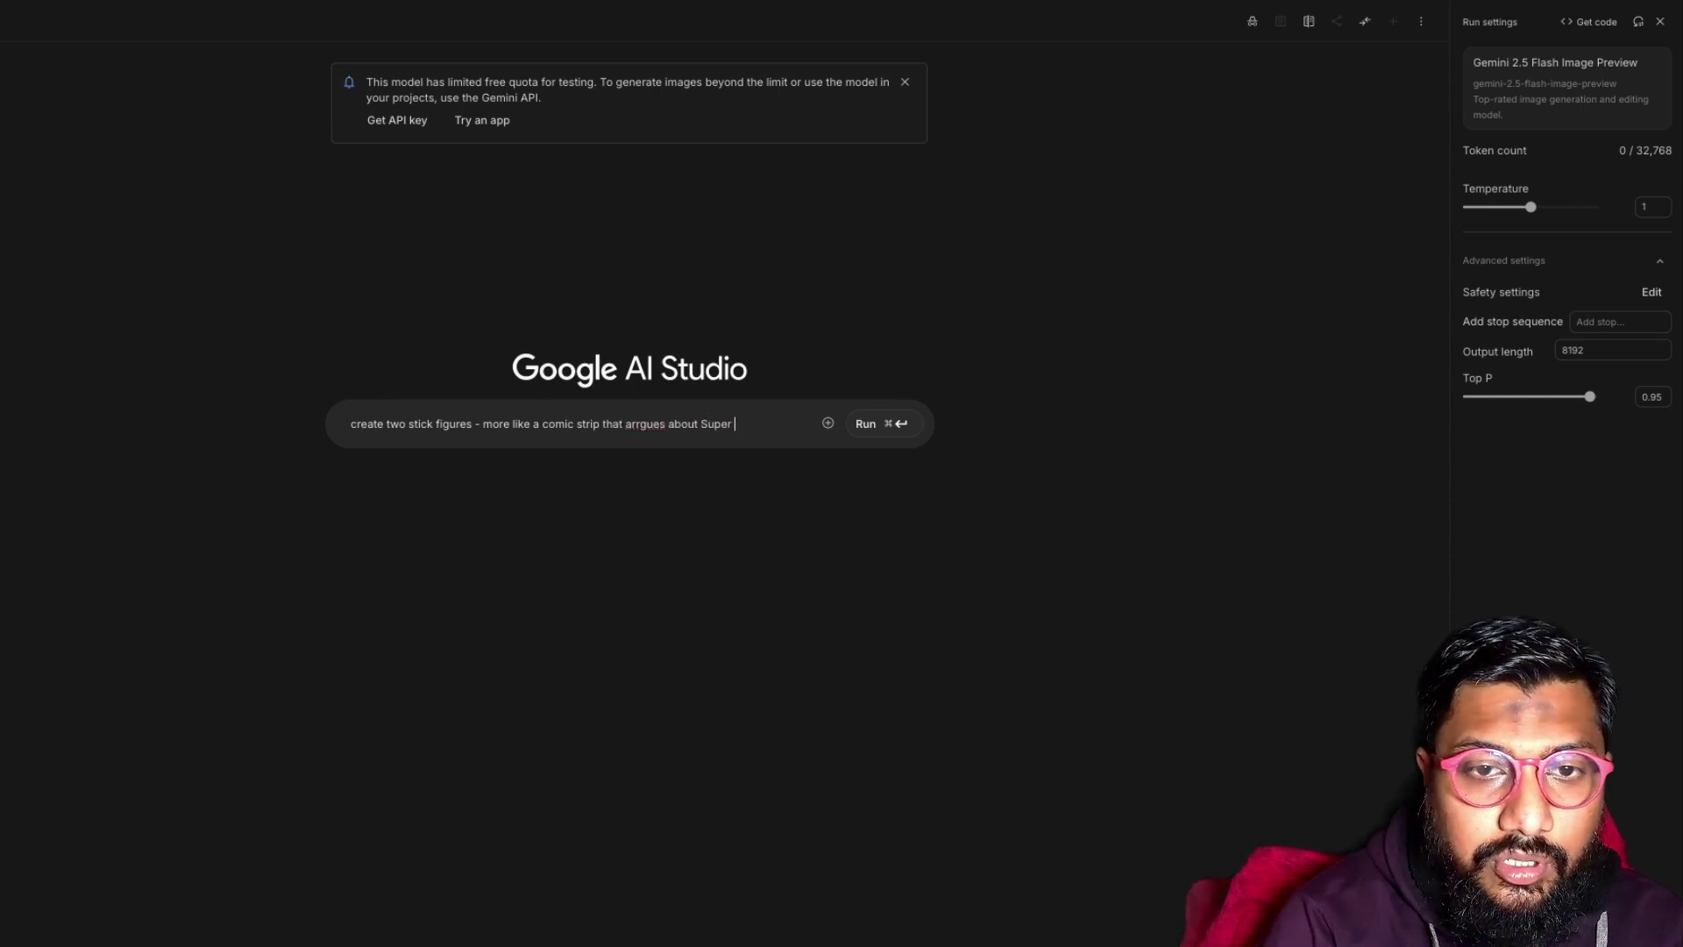
text( intelligence - make sure to have white background and the stick figures black in co)
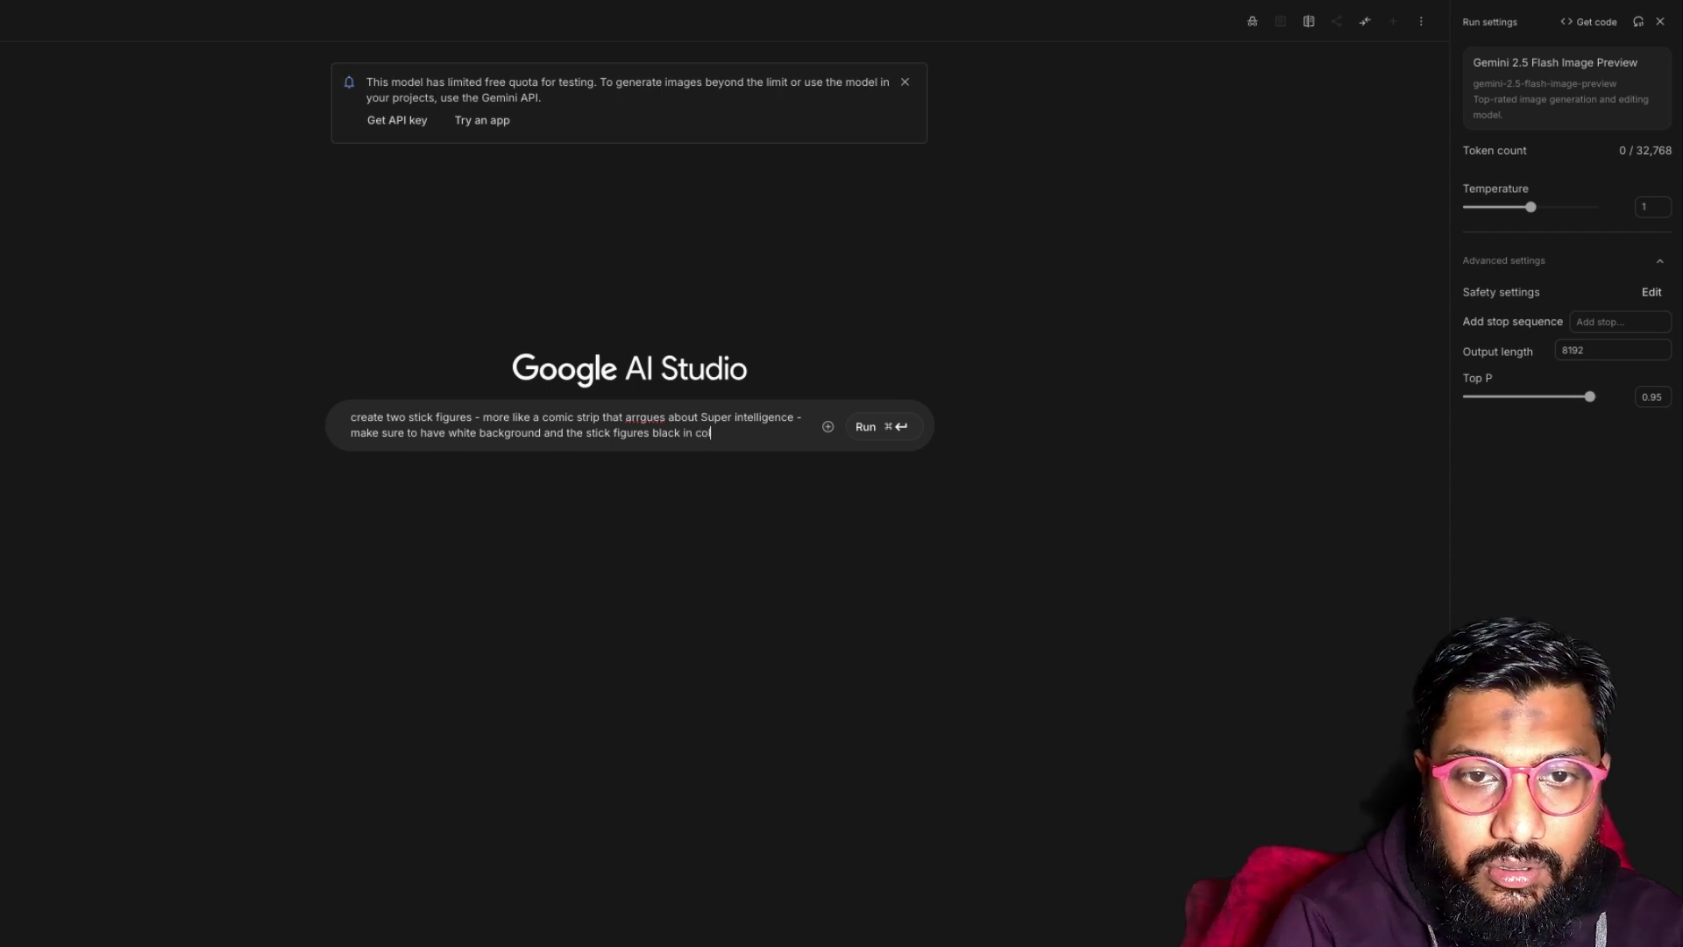
key(super+Return)
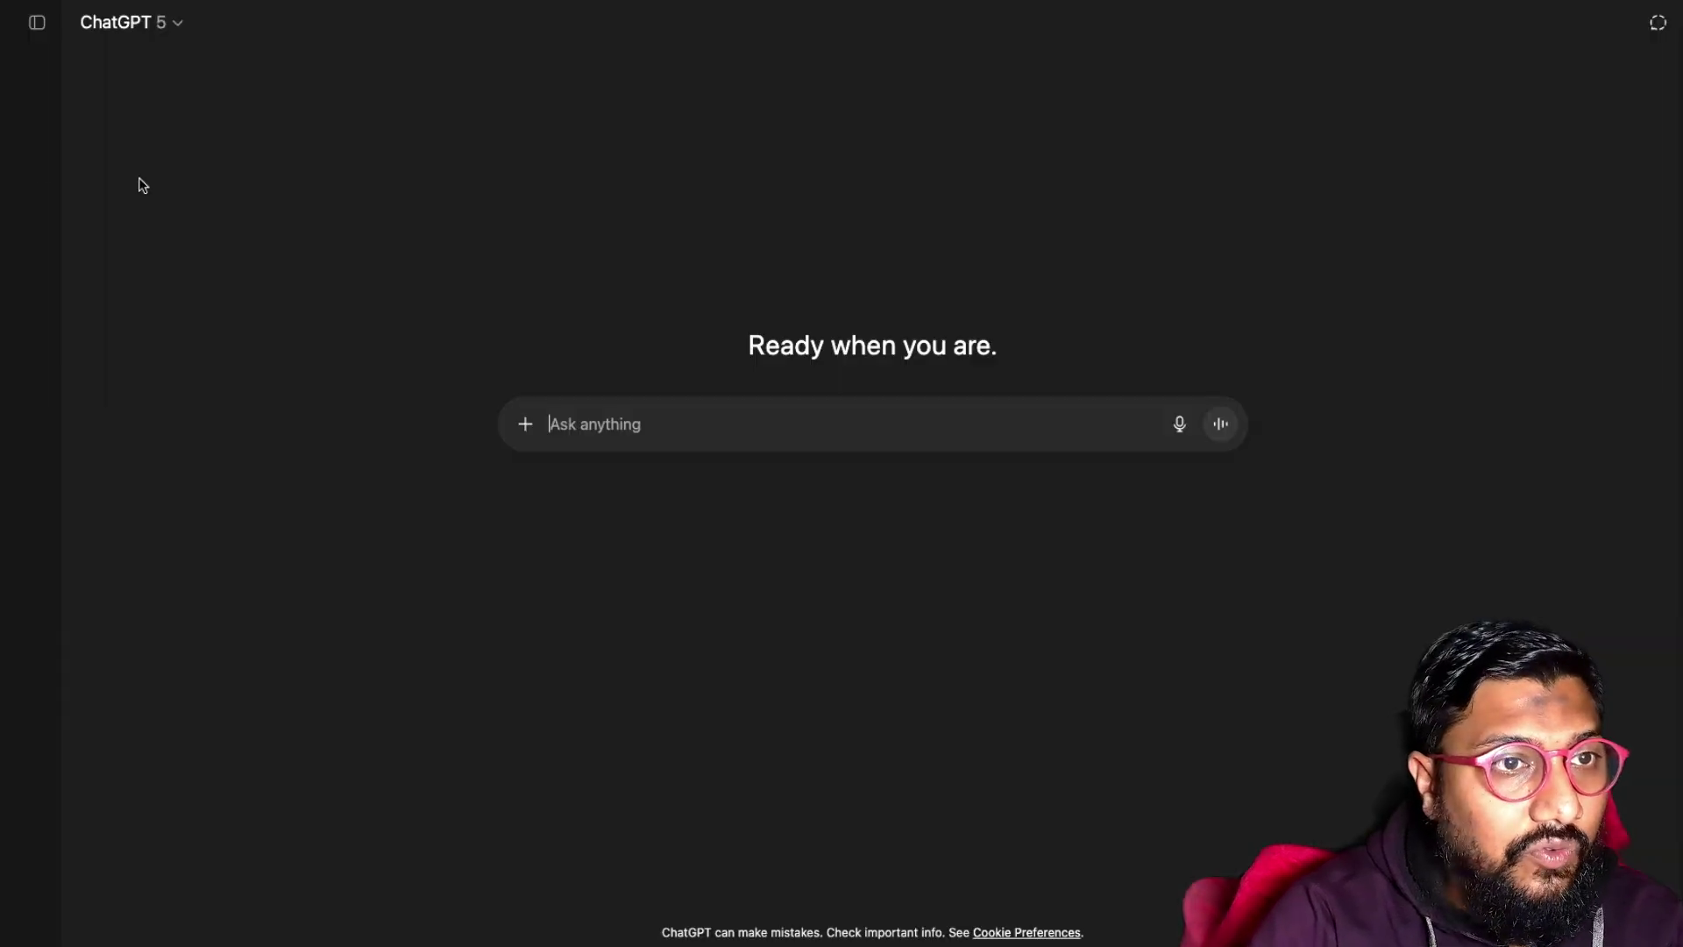
Step: Send ChatGPT the pasted comic-strip prompt with 'an image of' inserted after 'create'
click(37, 22)
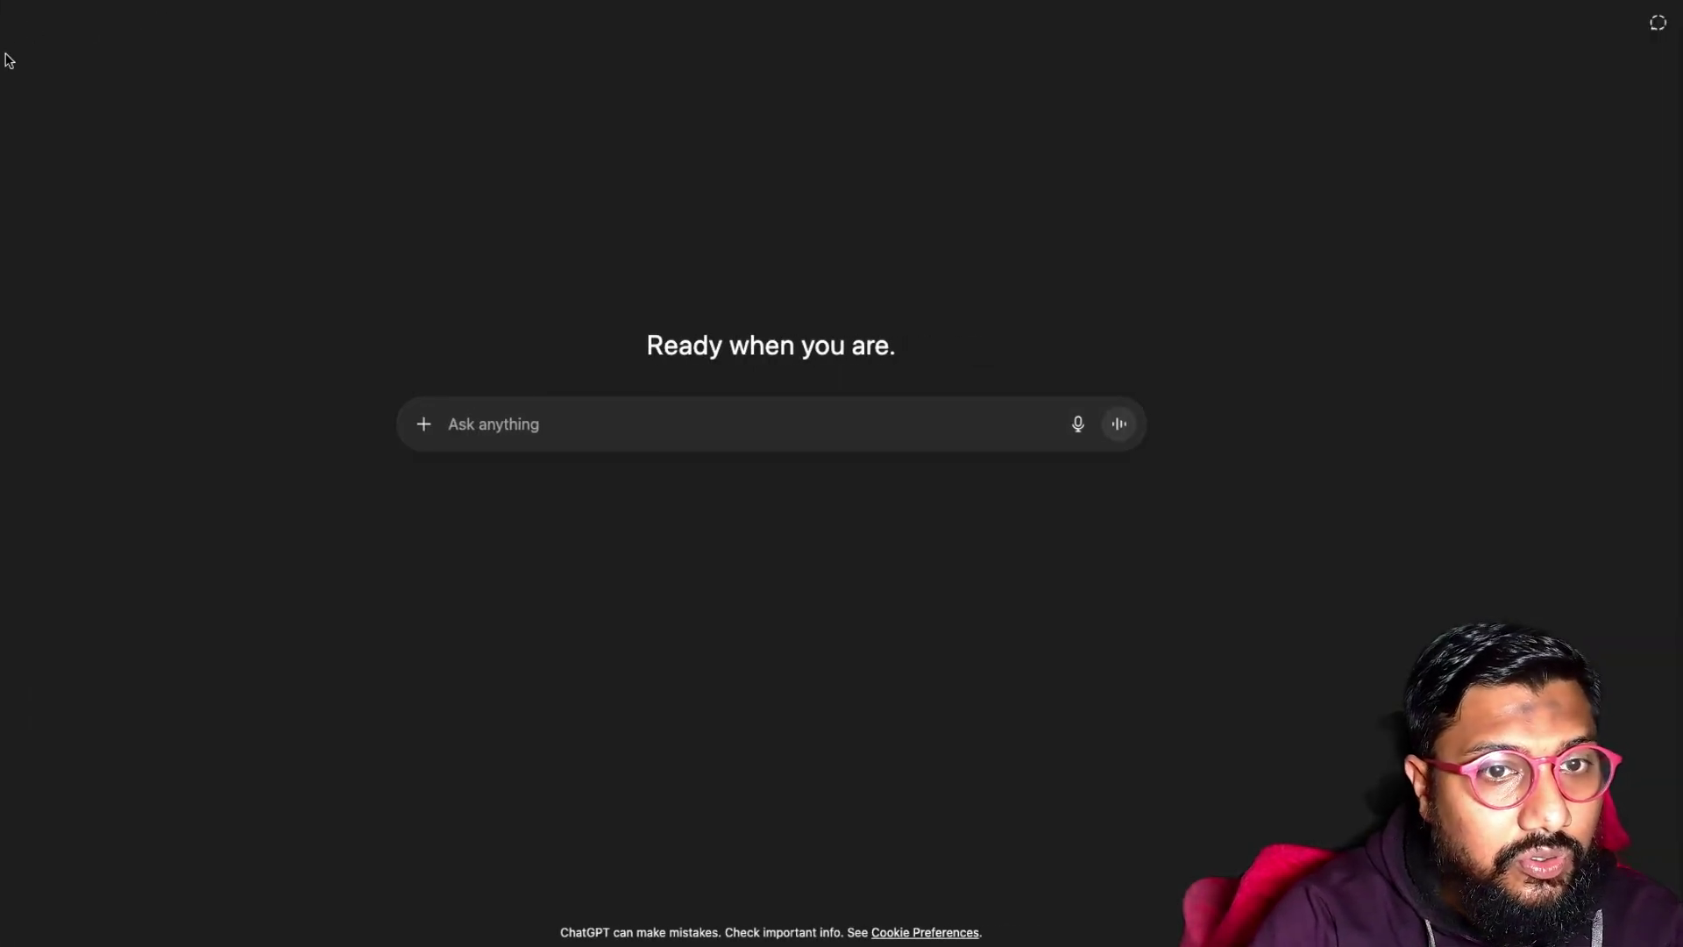
text(create two stick figures - more like a comic strip that arrgues about Super intelligence - make sure to have white background and the stick figures black in color)
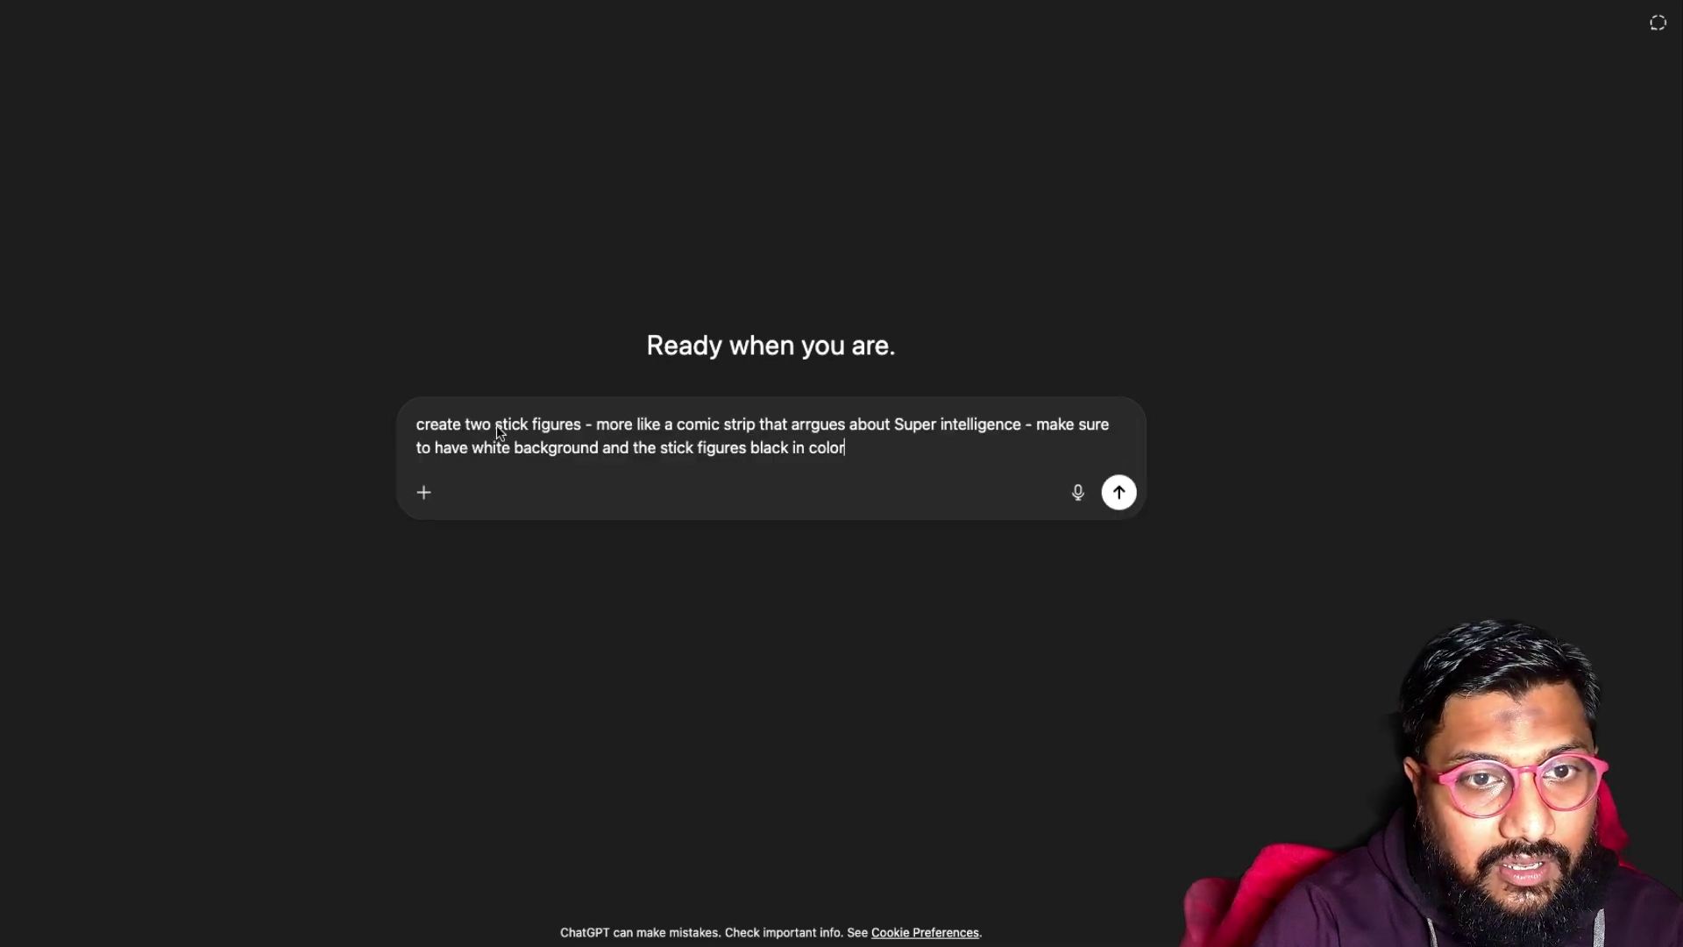
click(465, 424)
text(an image of)
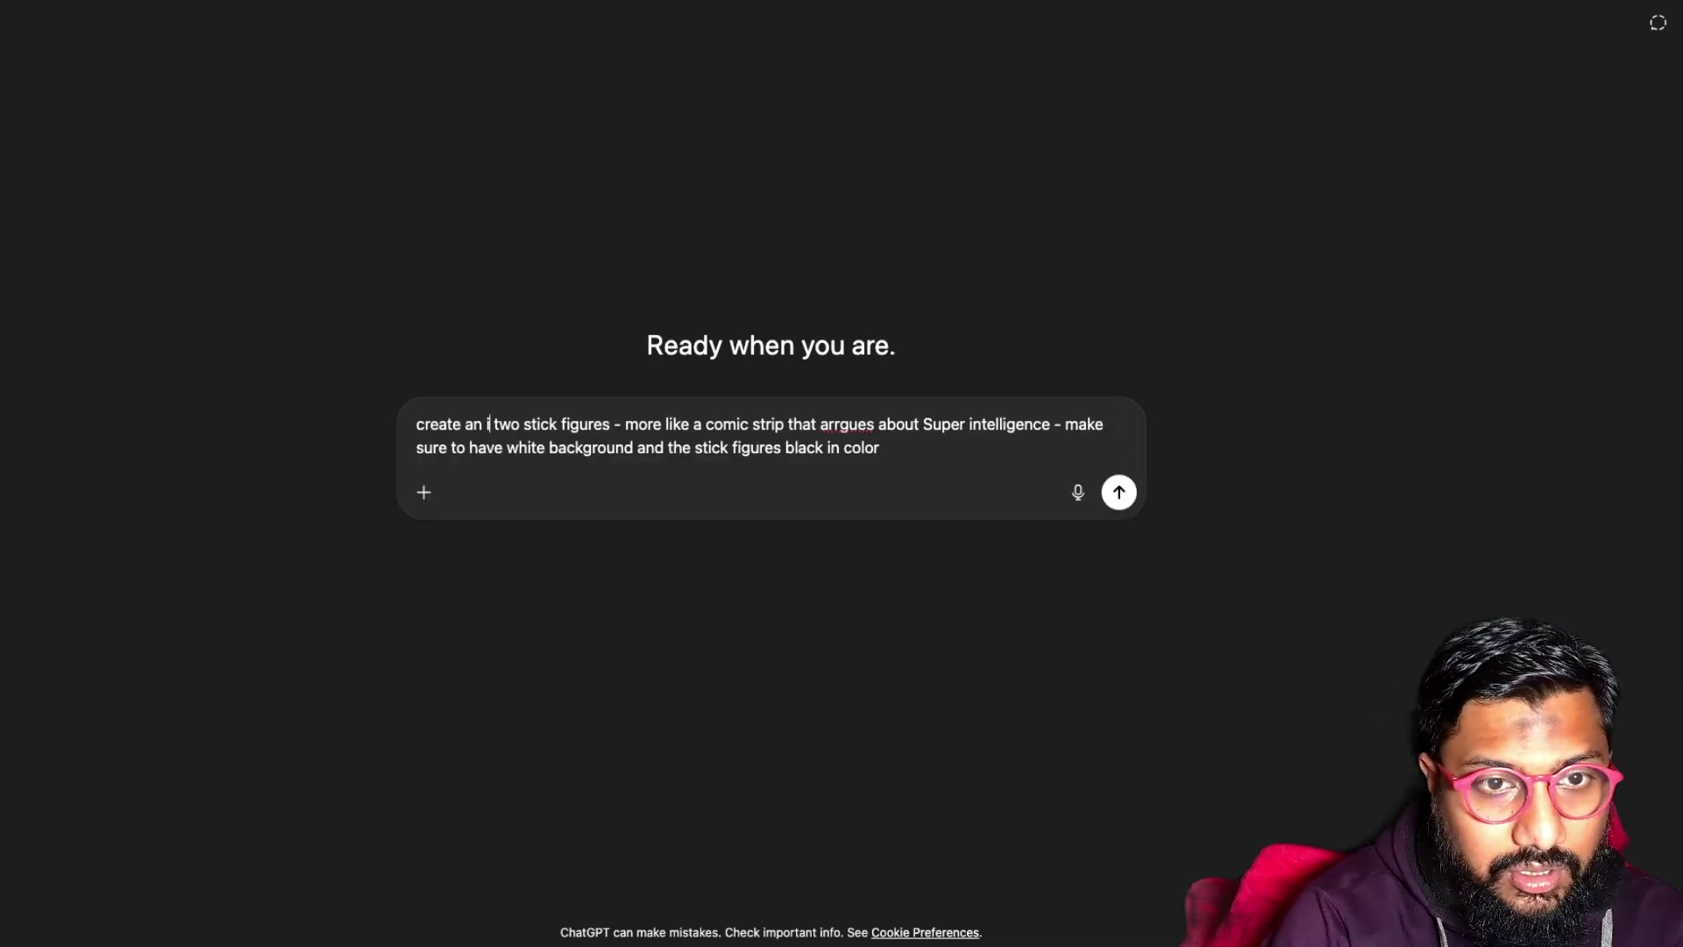
click(1129, 503)
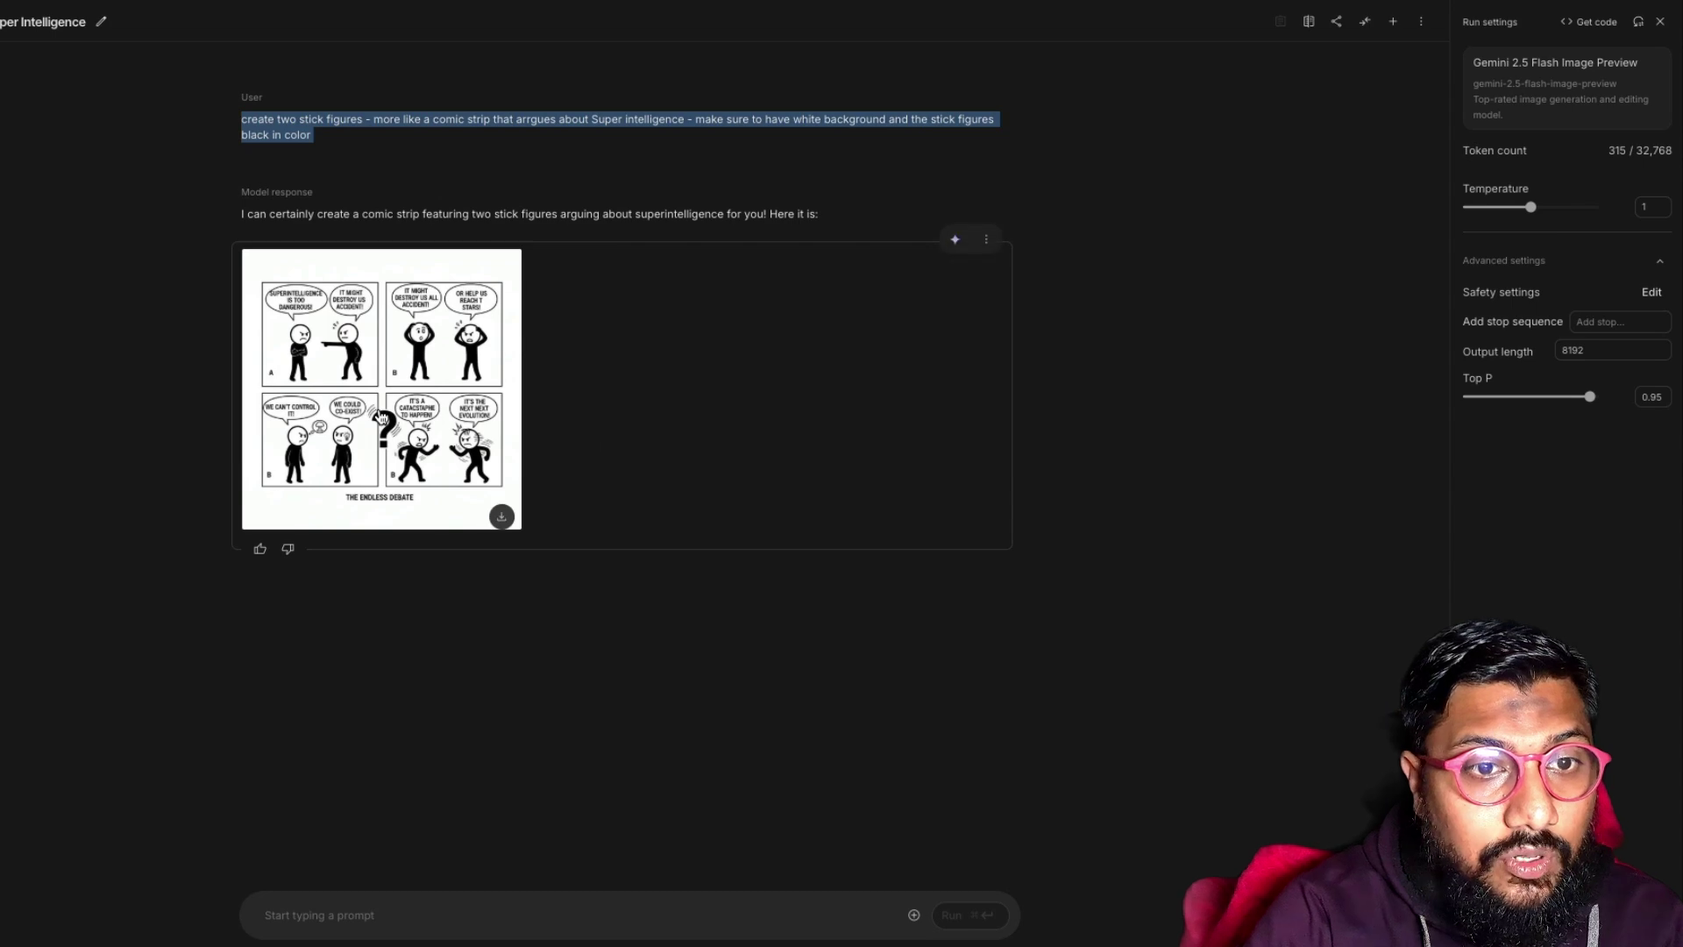
Step: Preview the finished four-panel superintelligence comic at full size, close it, and open a new empty chat
click(381, 418)
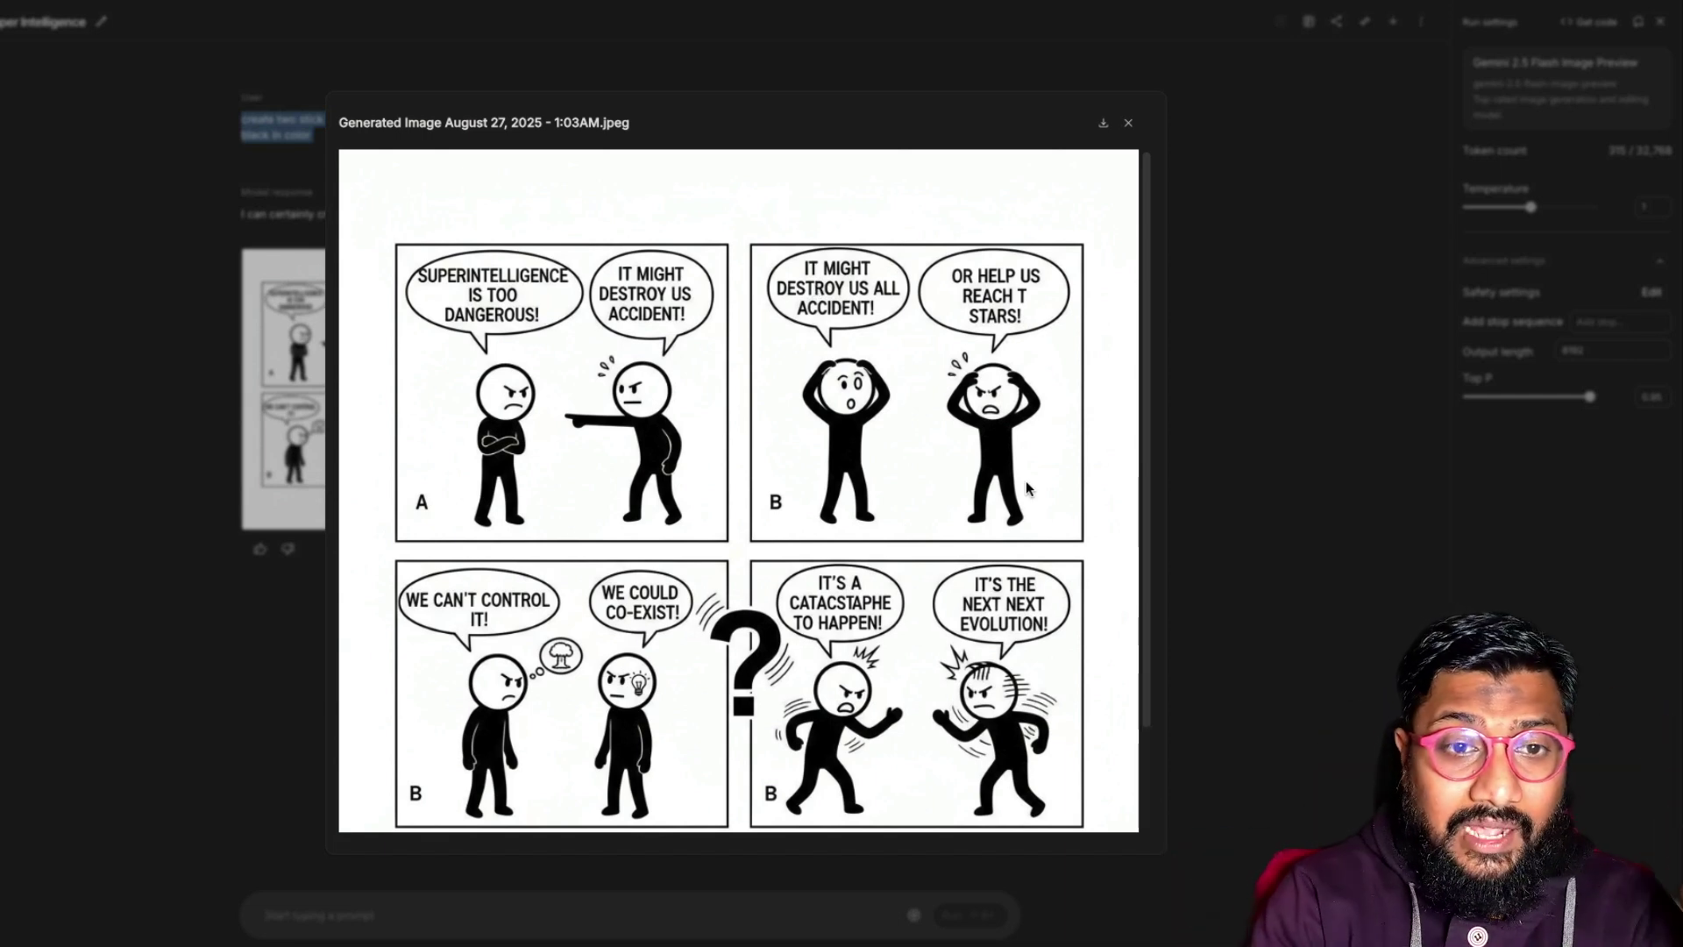
click(1203, 399)
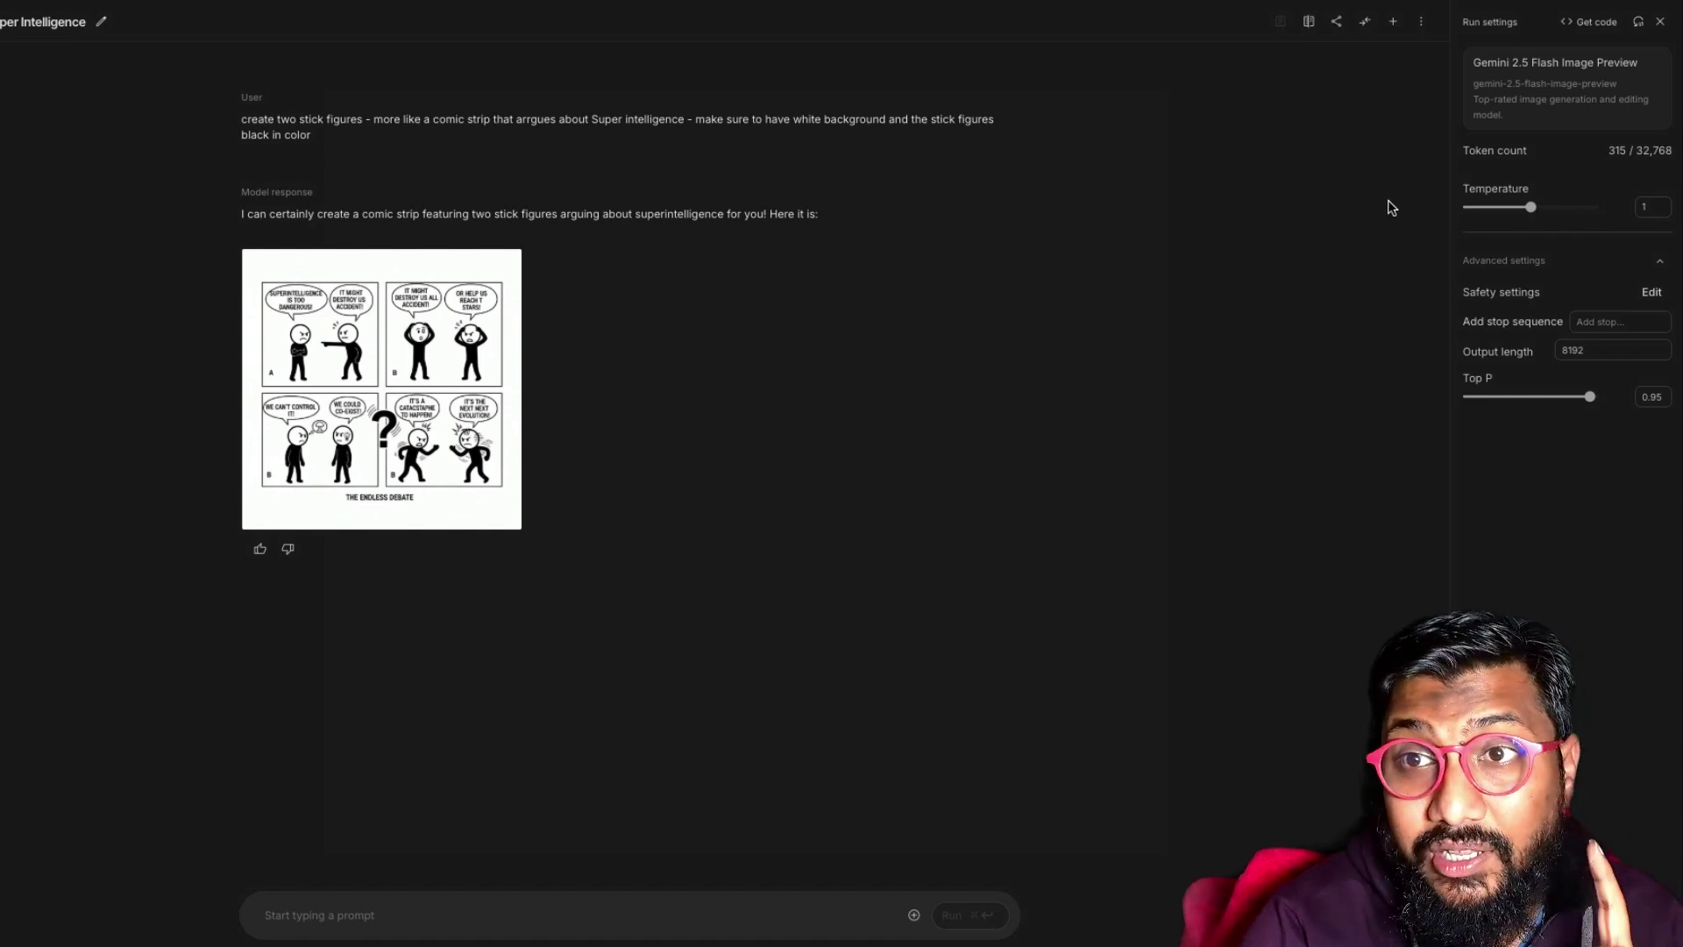
click(1401, 26)
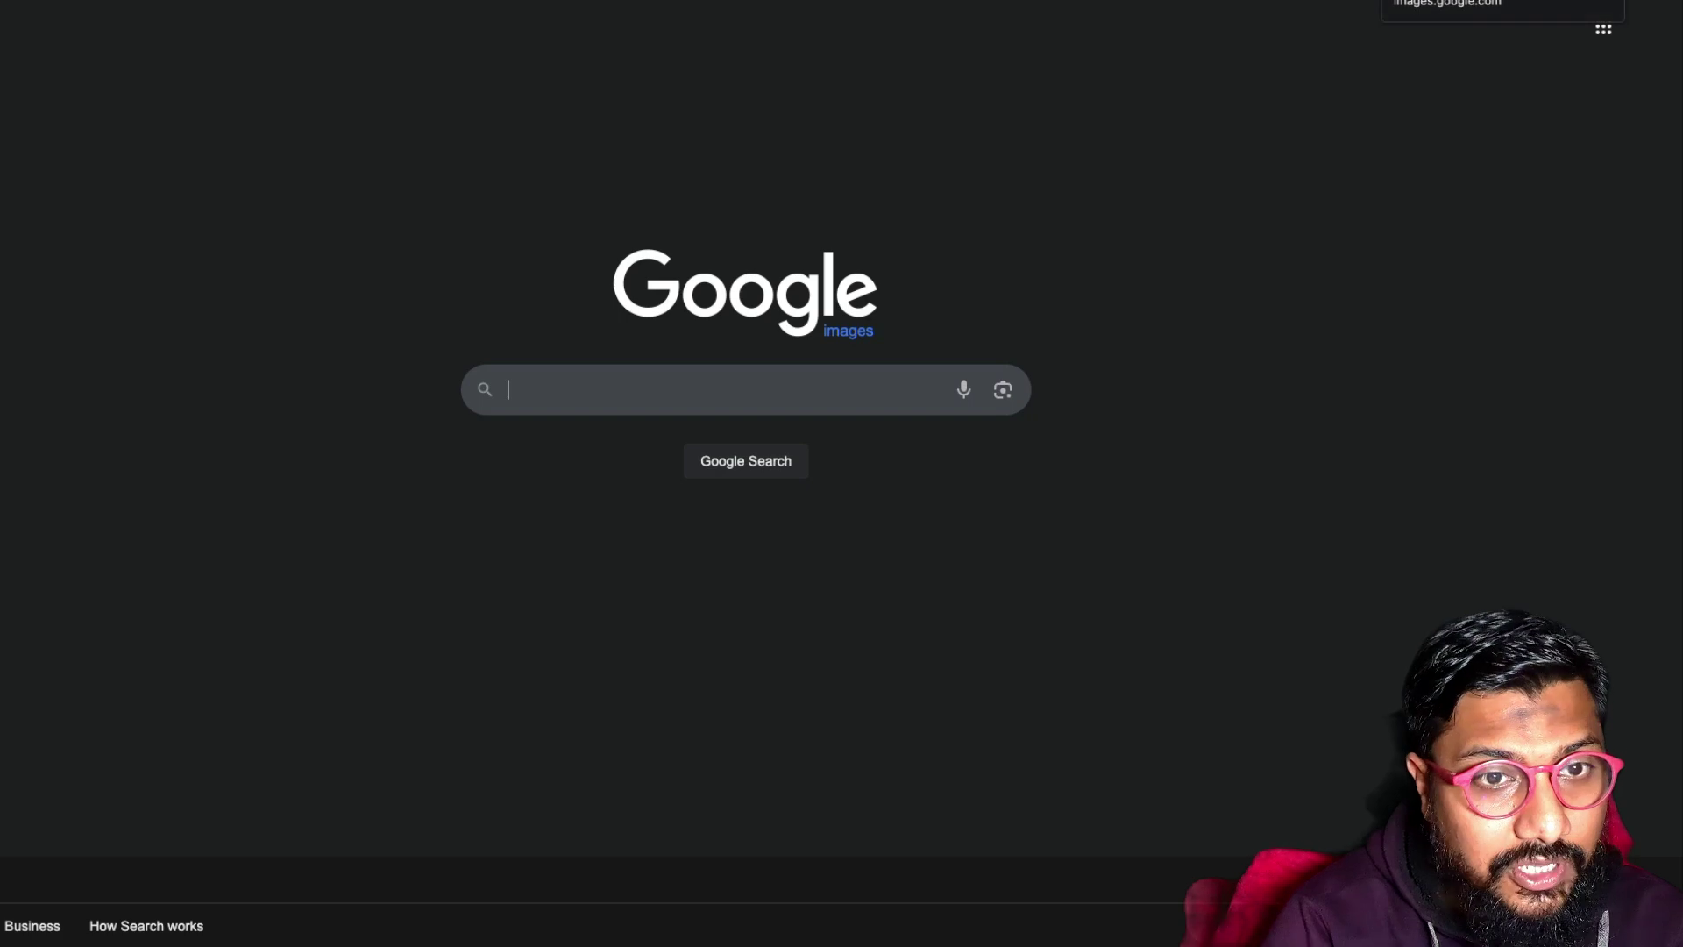
Step: Search Google Images for a tech founder's name and copy the biography.com portrait photo
text(jack dorsey)
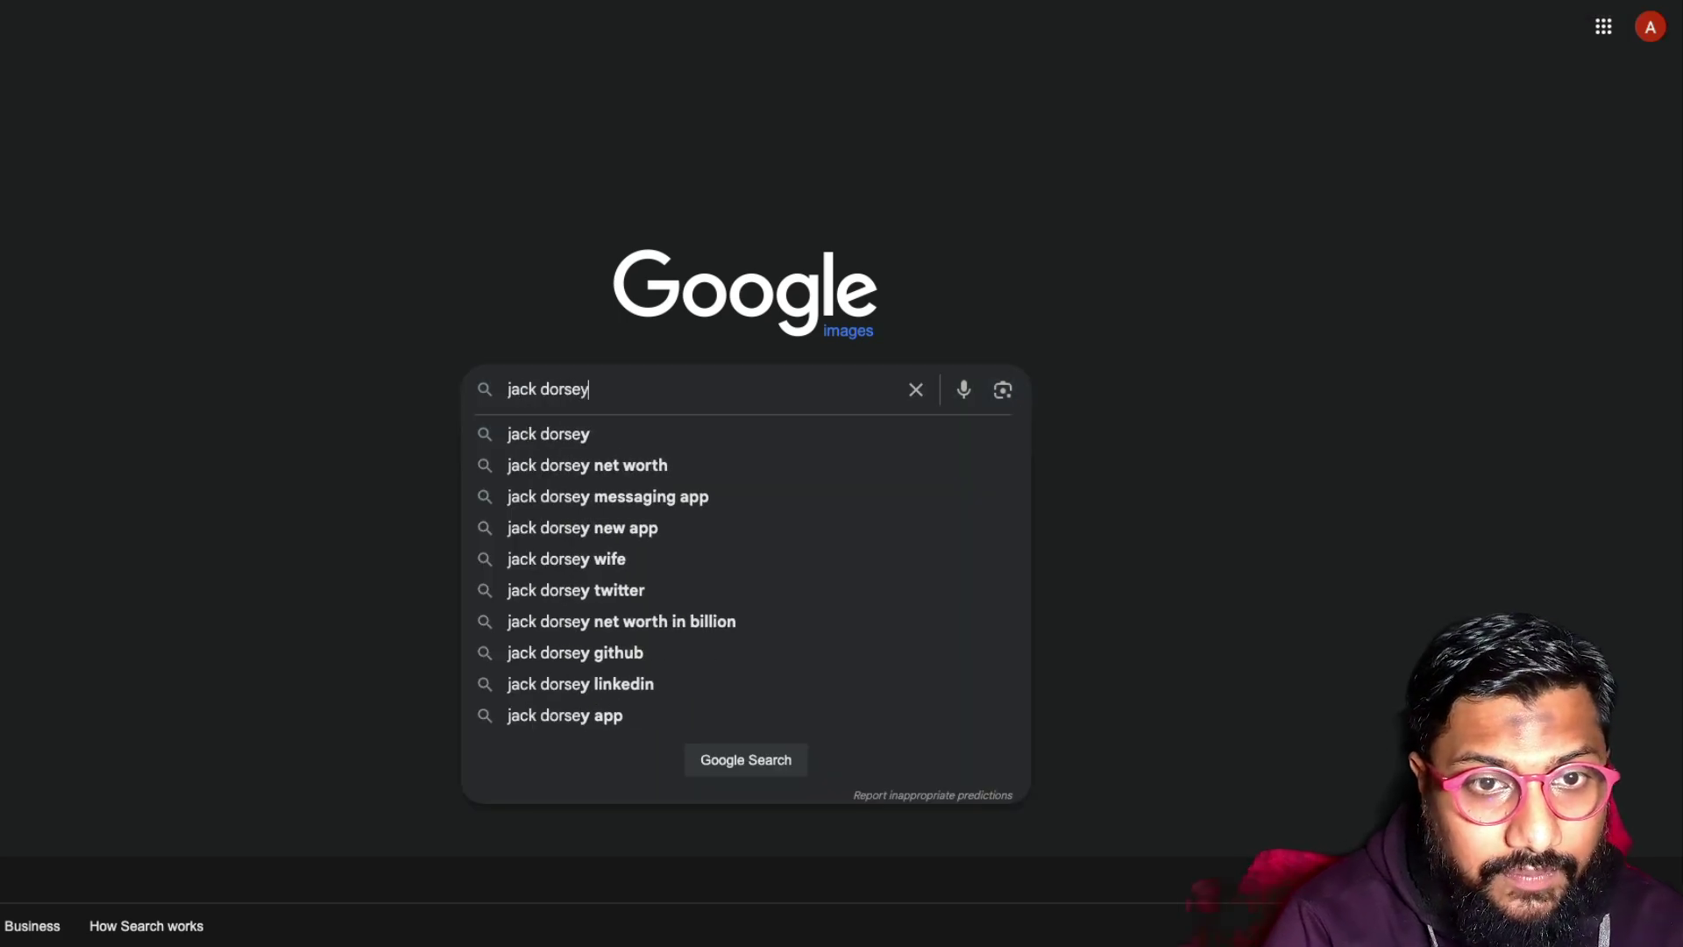
key(Return)
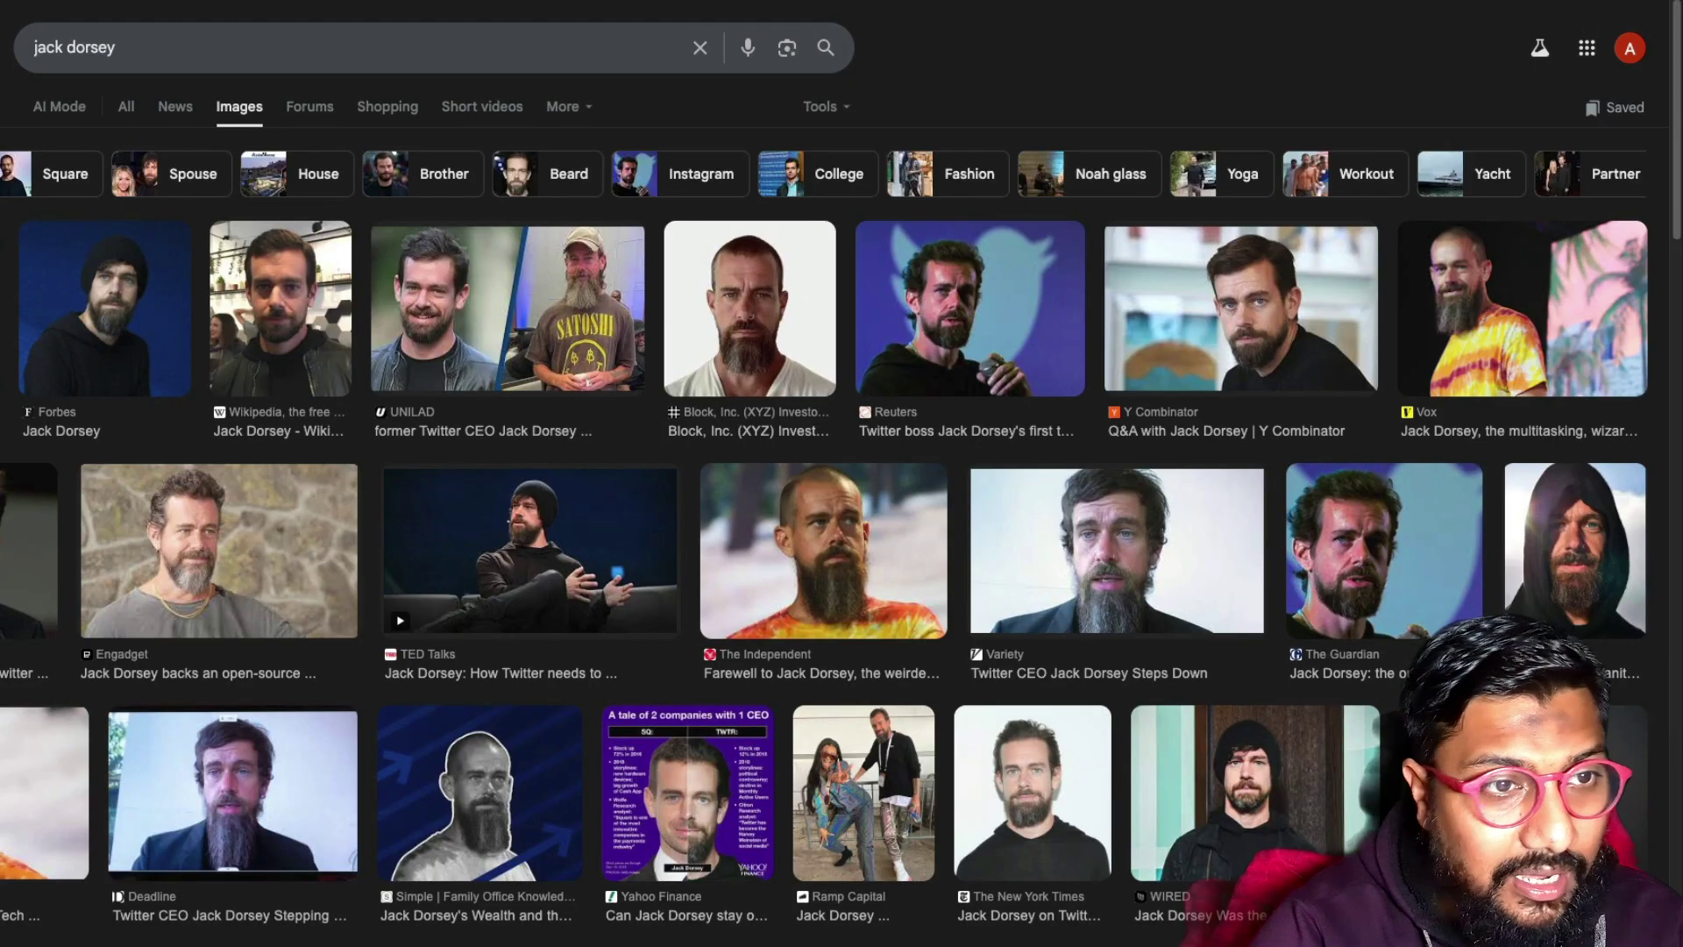
click(276, 228)
right_click(1337, 471)
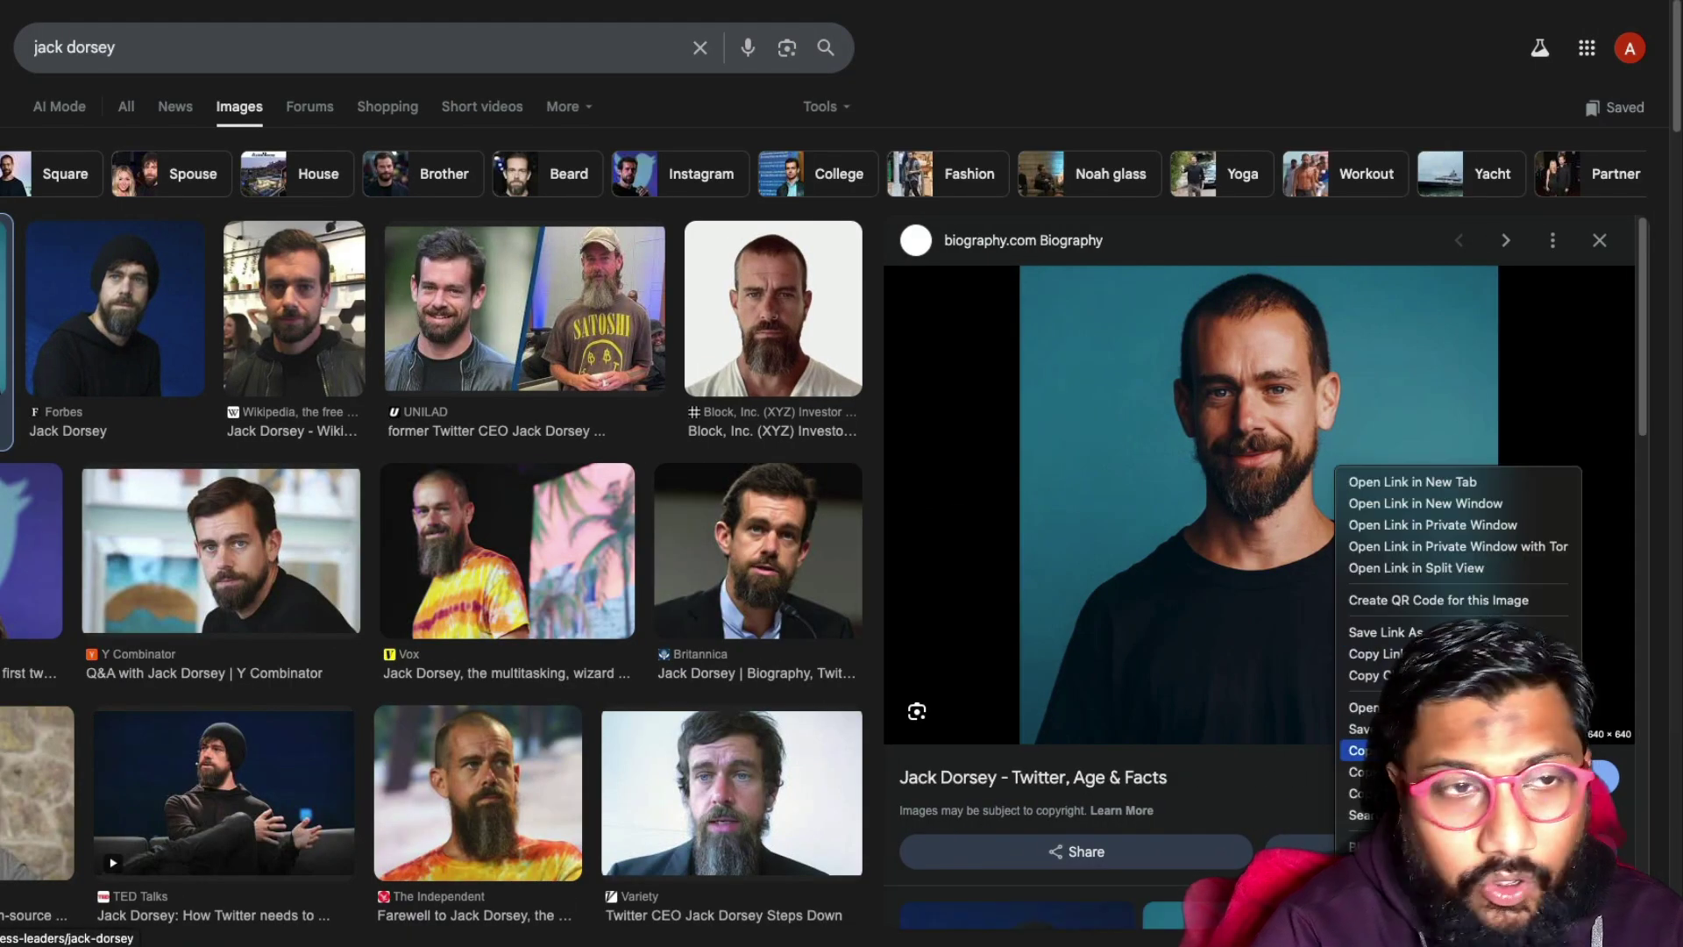
click(1357, 750)
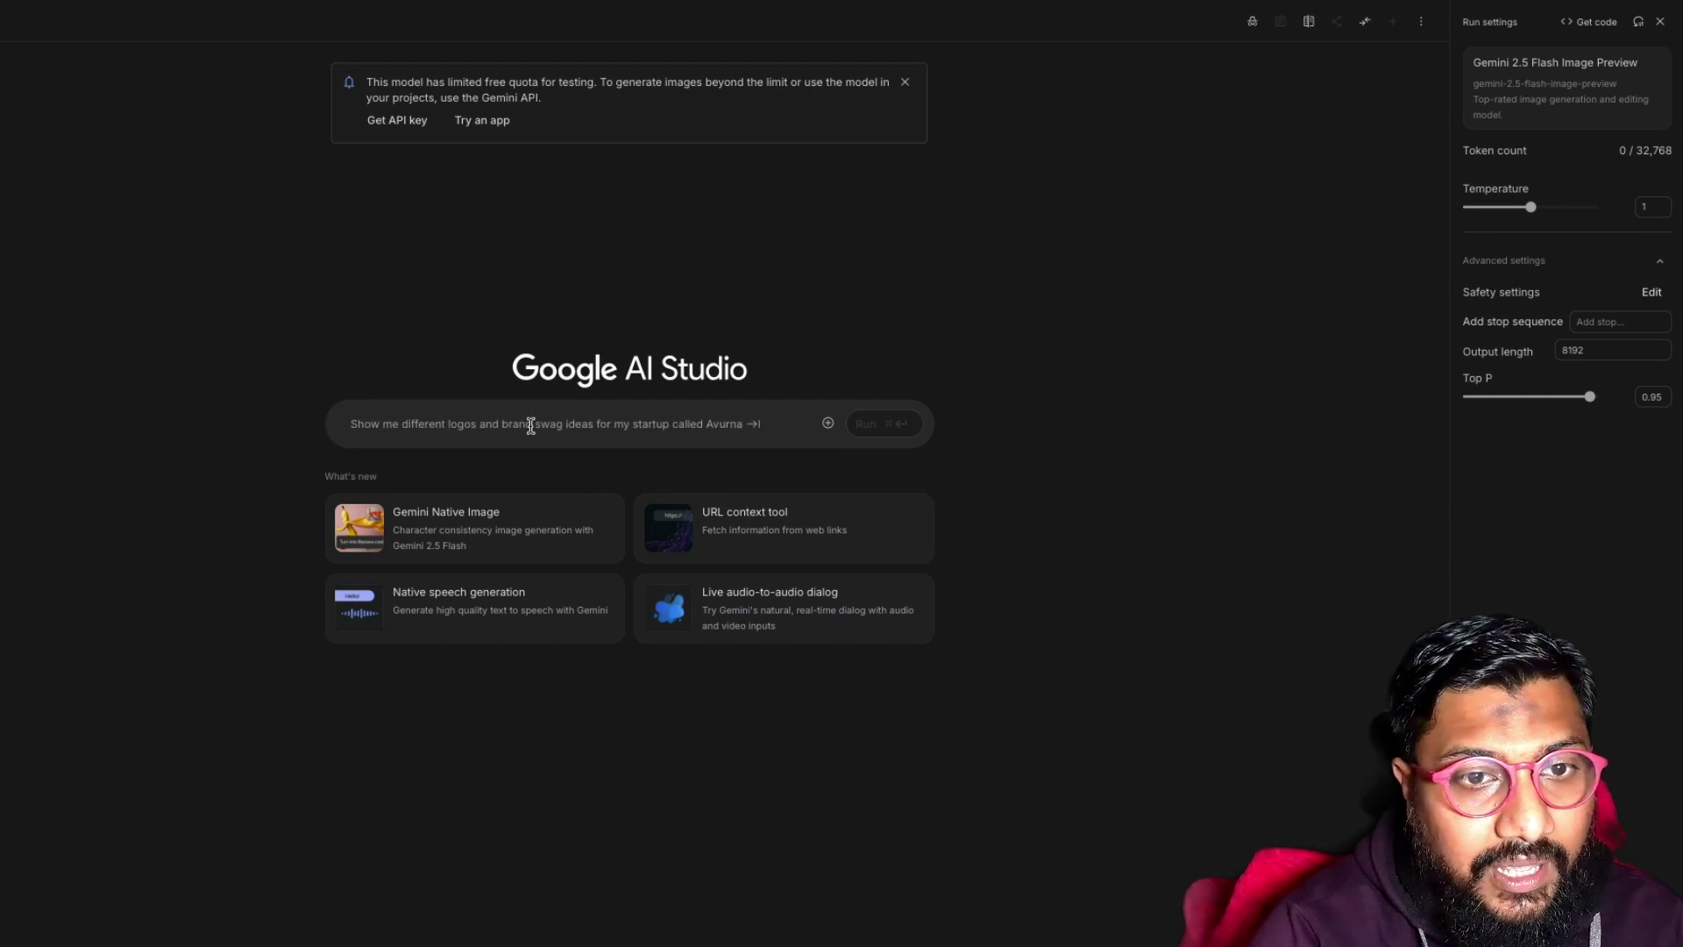
Step: Paste the portrait and thumbnail prompt, then generate a white-background thumbnail reading $1,000,000 and VIBE CODING
key(super+v)
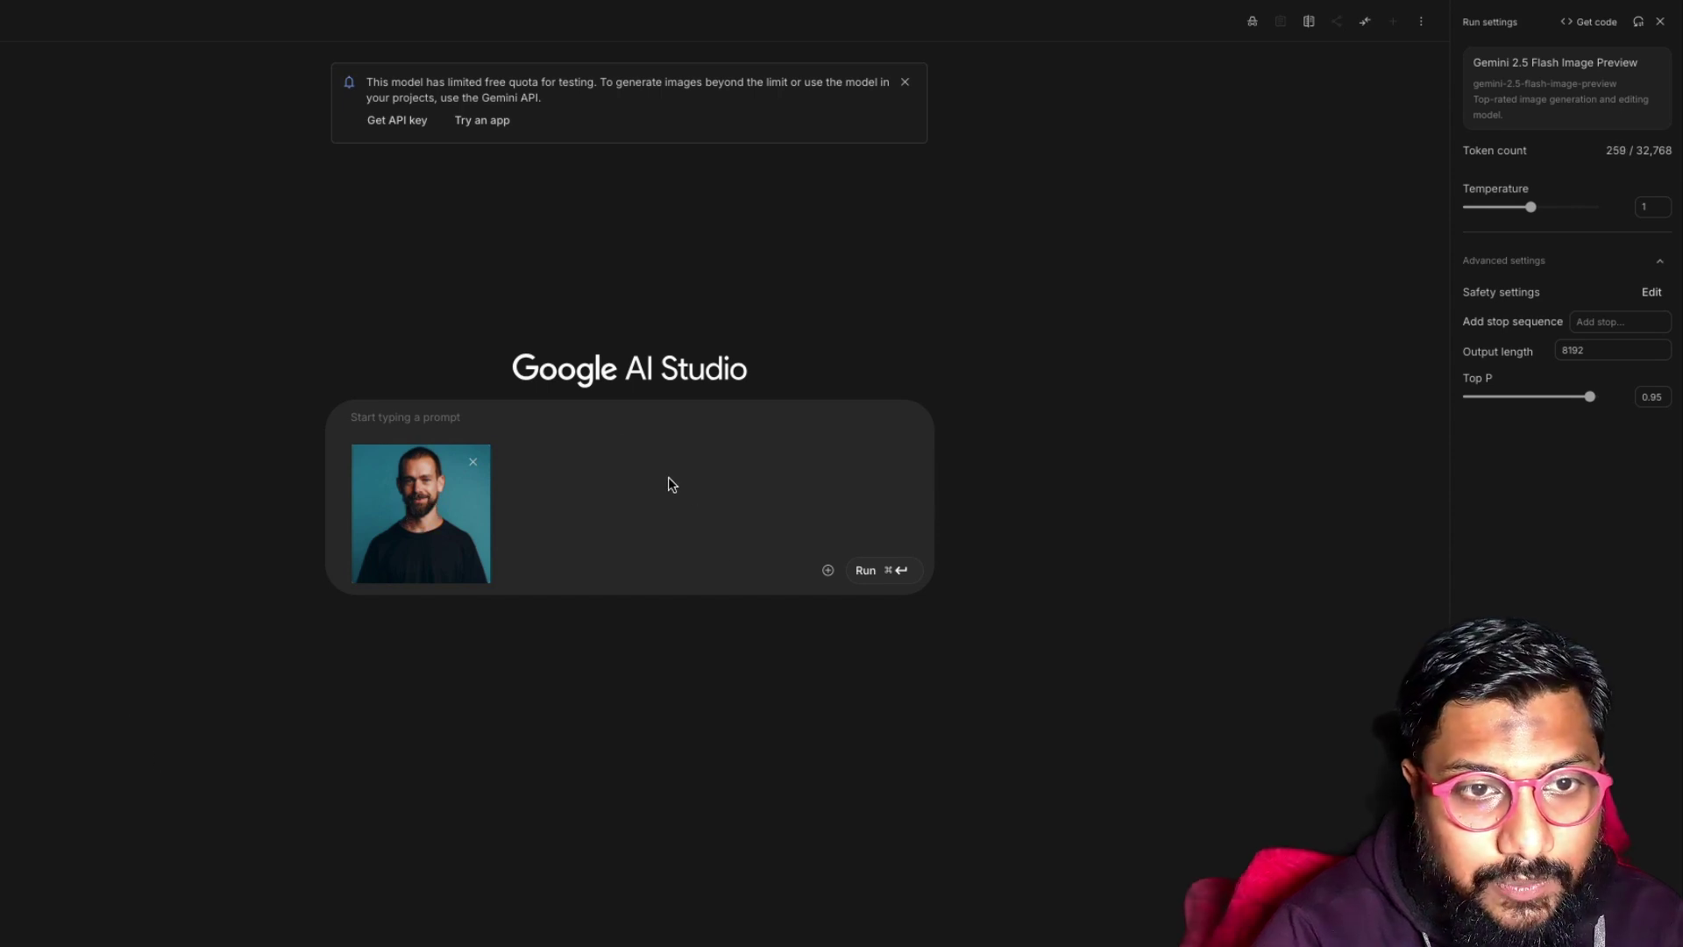
click(402, 418)
key(super+v)
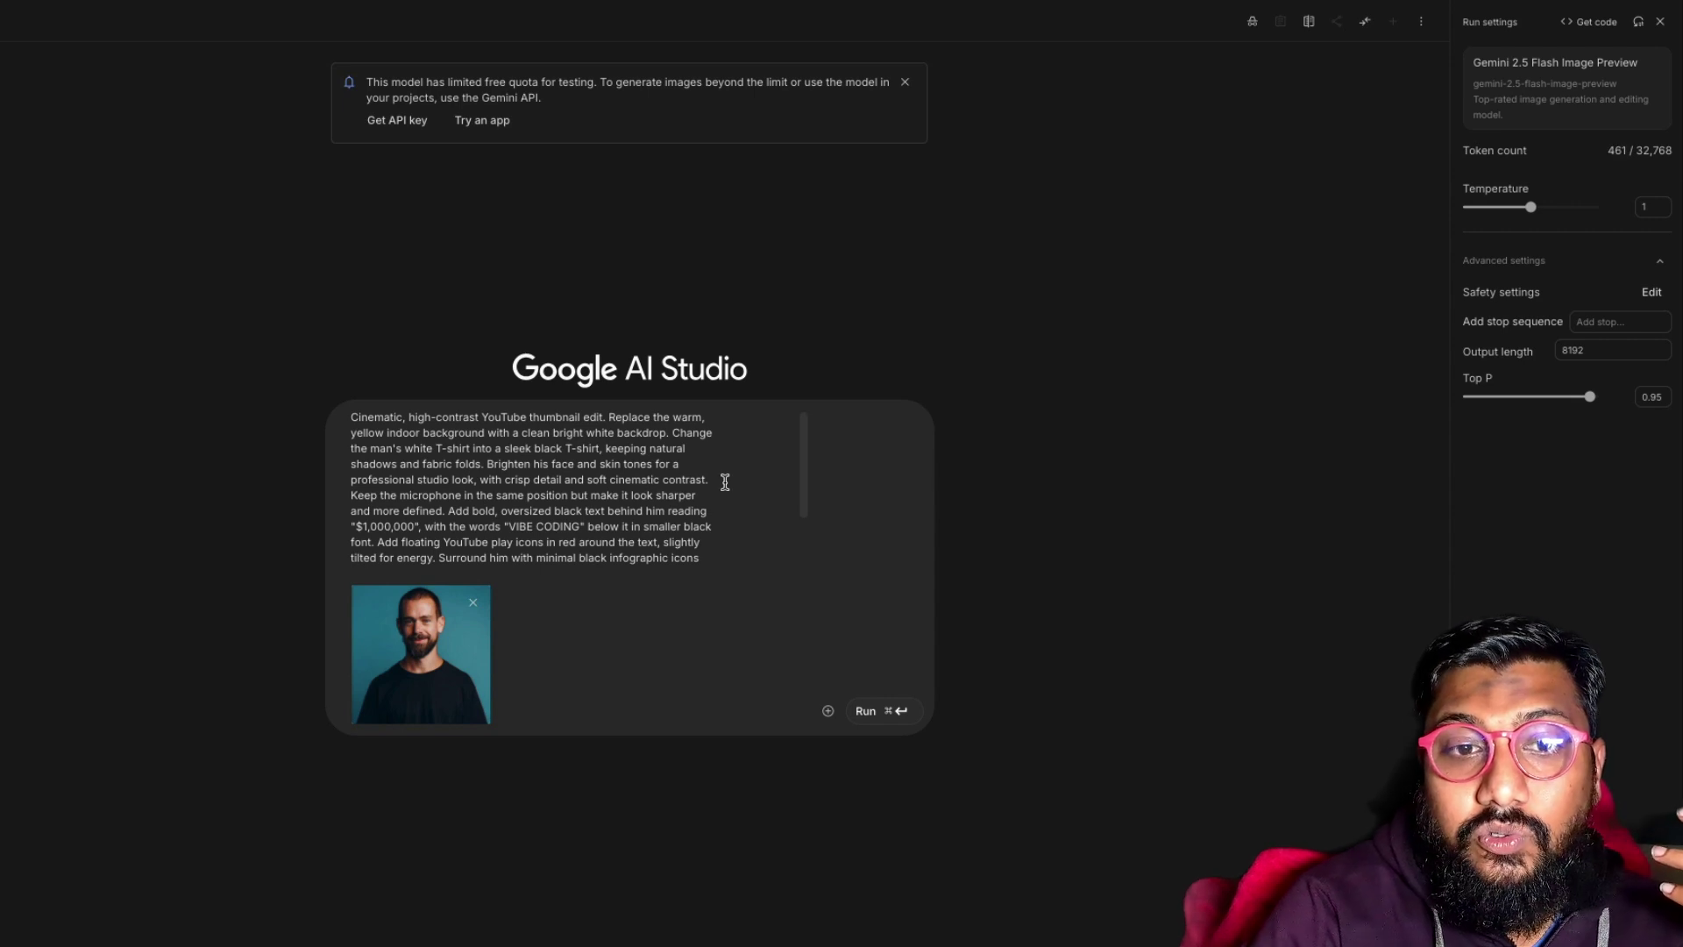
drag(507, 528, 605, 531)
click(605, 530)
click(865, 711)
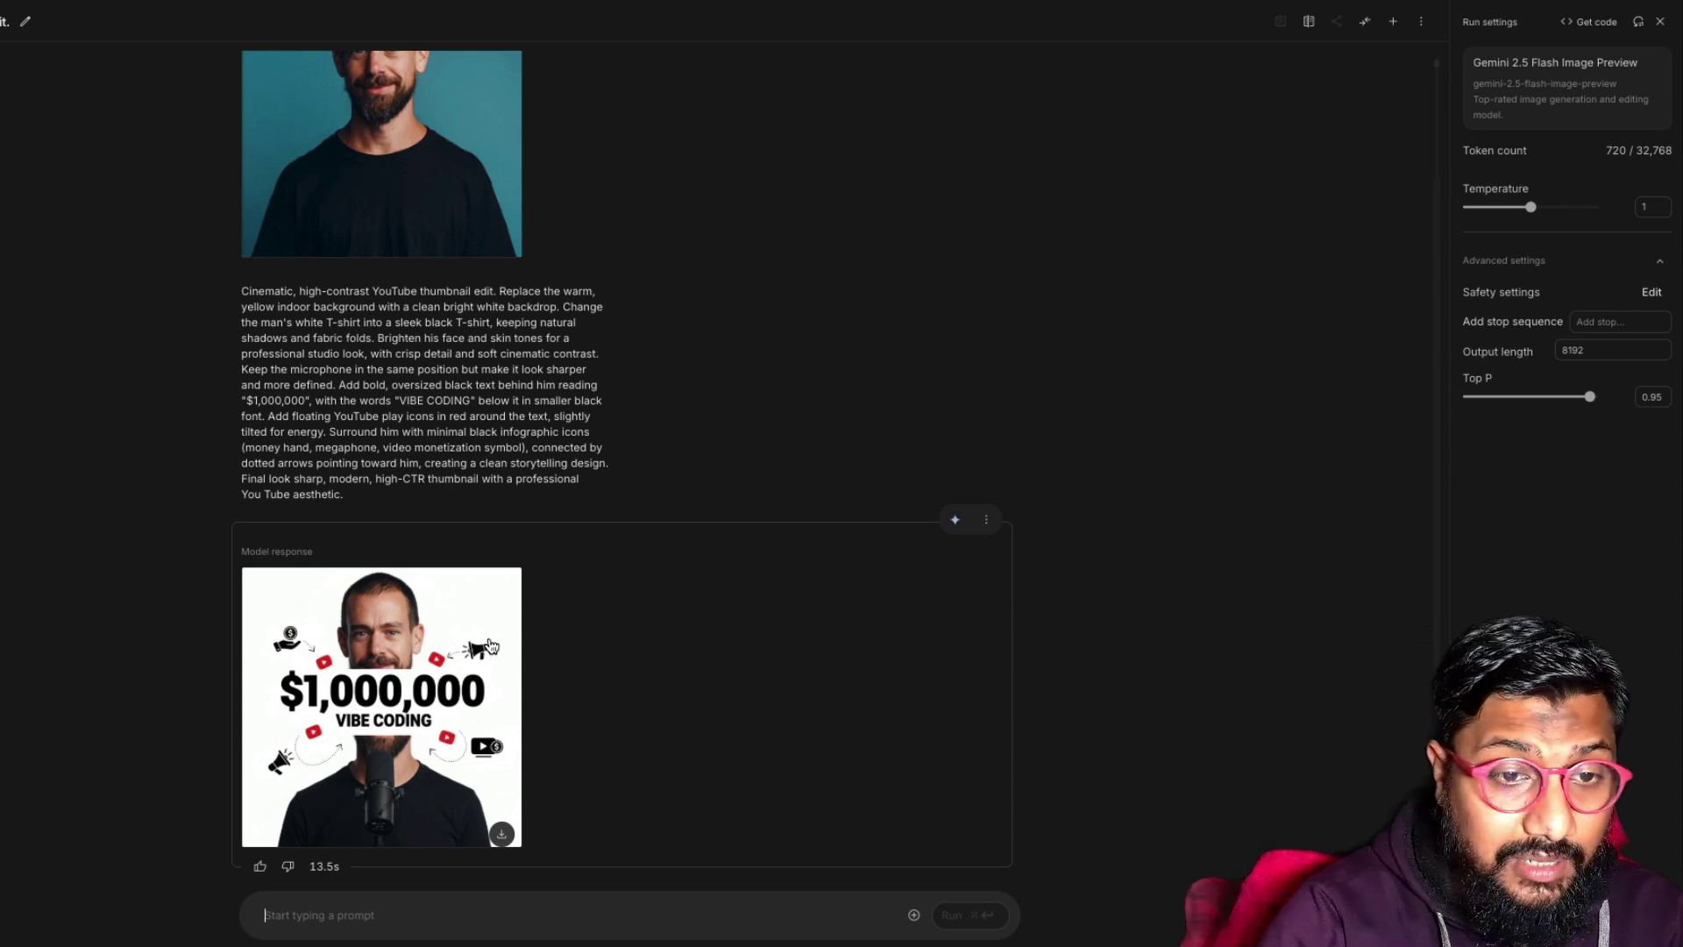
scroll(552, 205, up, 2)
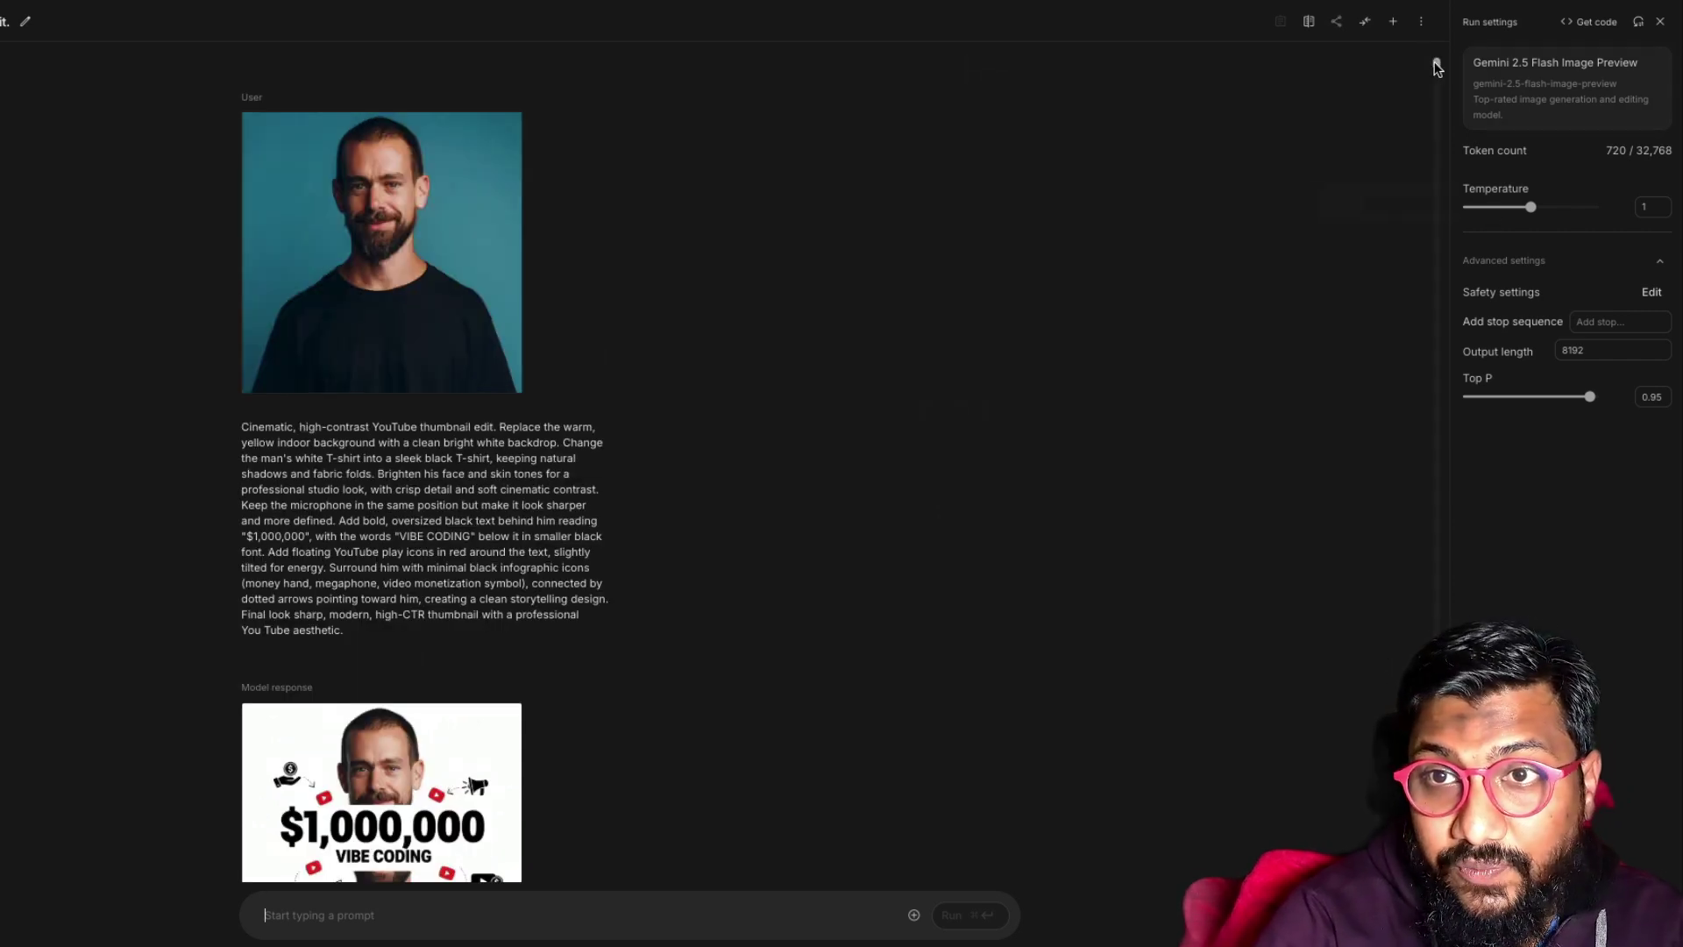
Step: Regenerate the $1,000,000 VIBE CODING thumbnail in a new chat at temperature 0.4 and review it full size
click(1393, 21)
key(super+v)
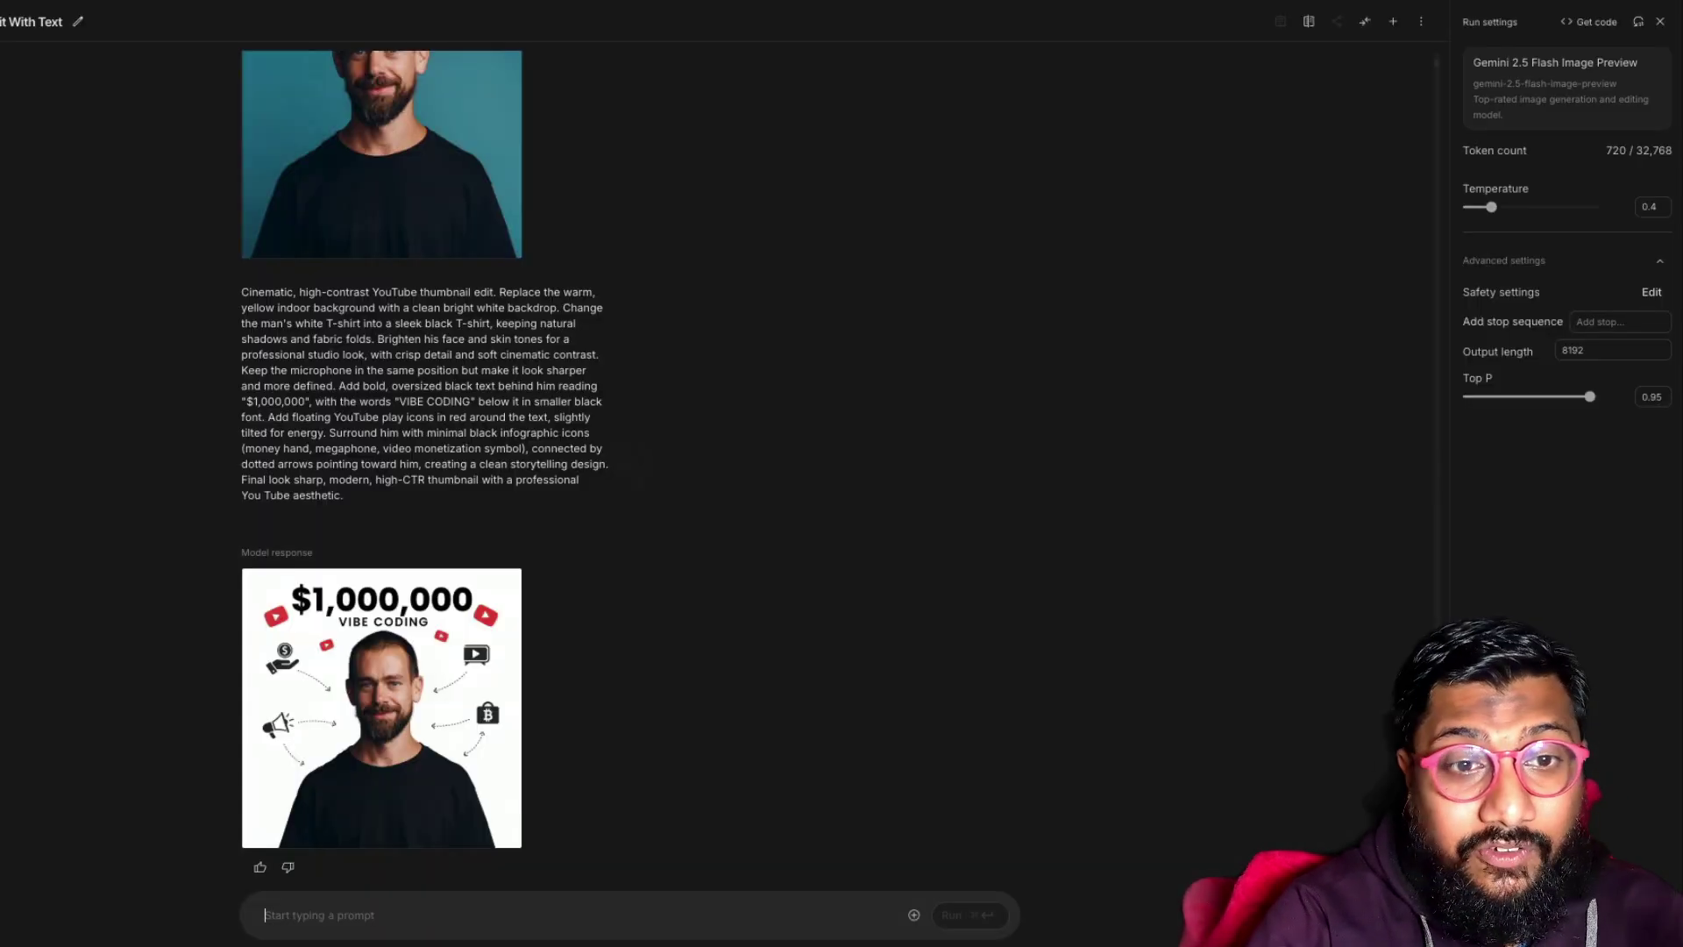
click(427, 643)
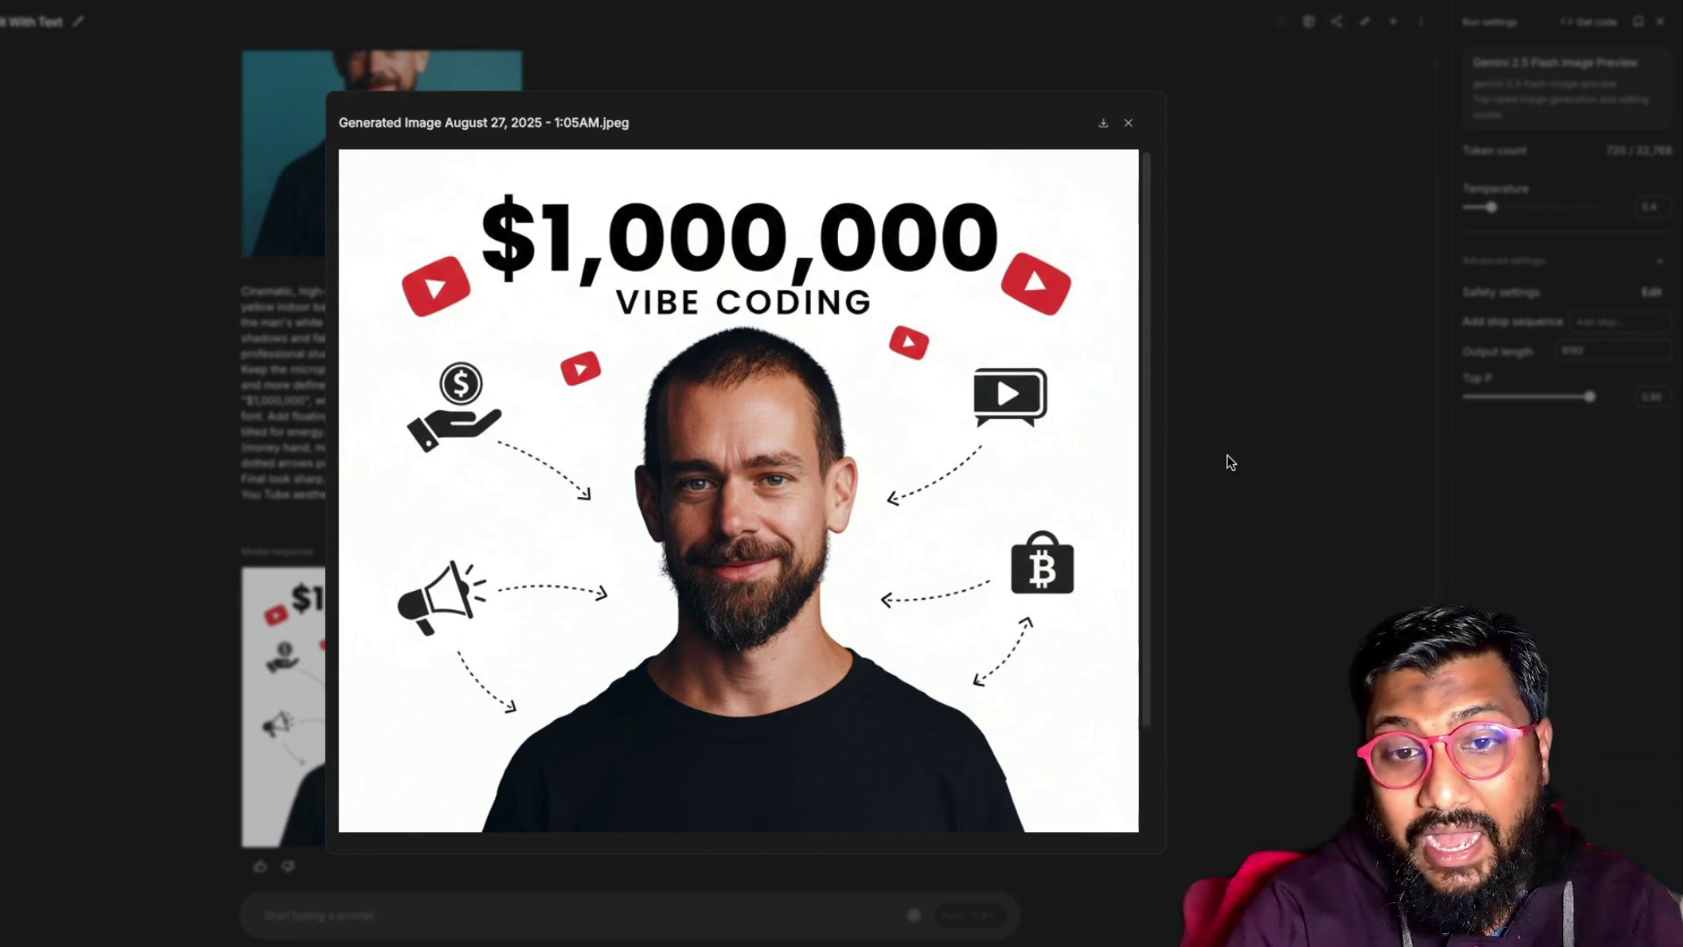
click(1227, 459)
click(375, 921)
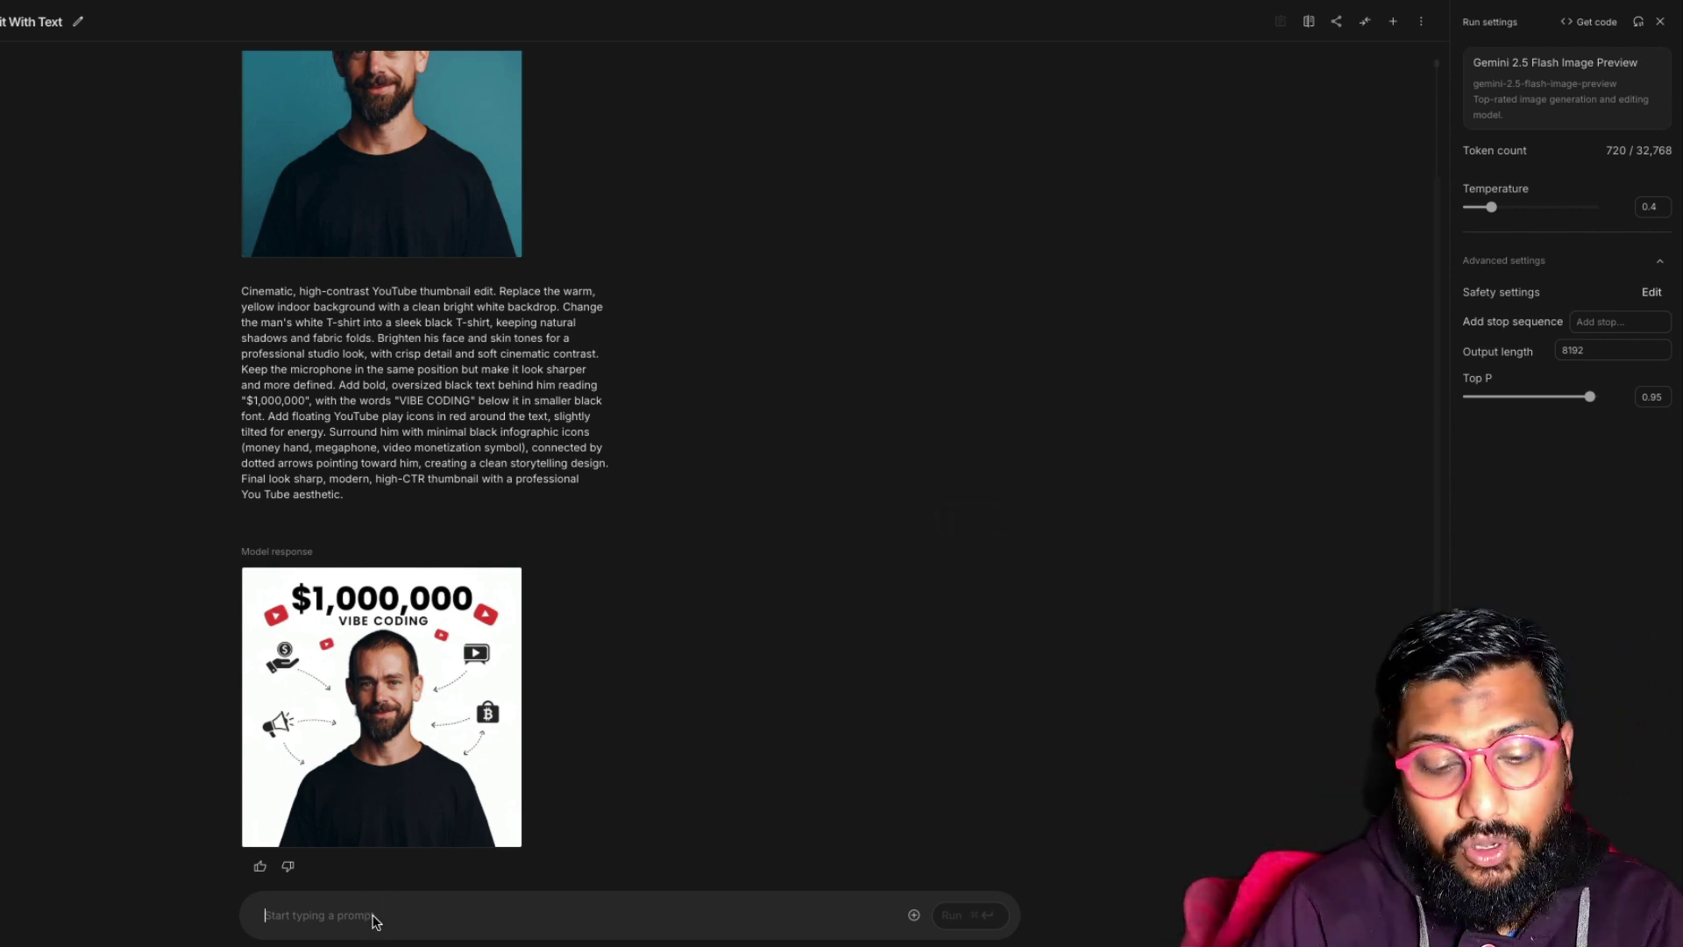
Step: Ask for Twitter, Facebook and VS Code icons and a background like popular YouTube thumbnails
text(can)
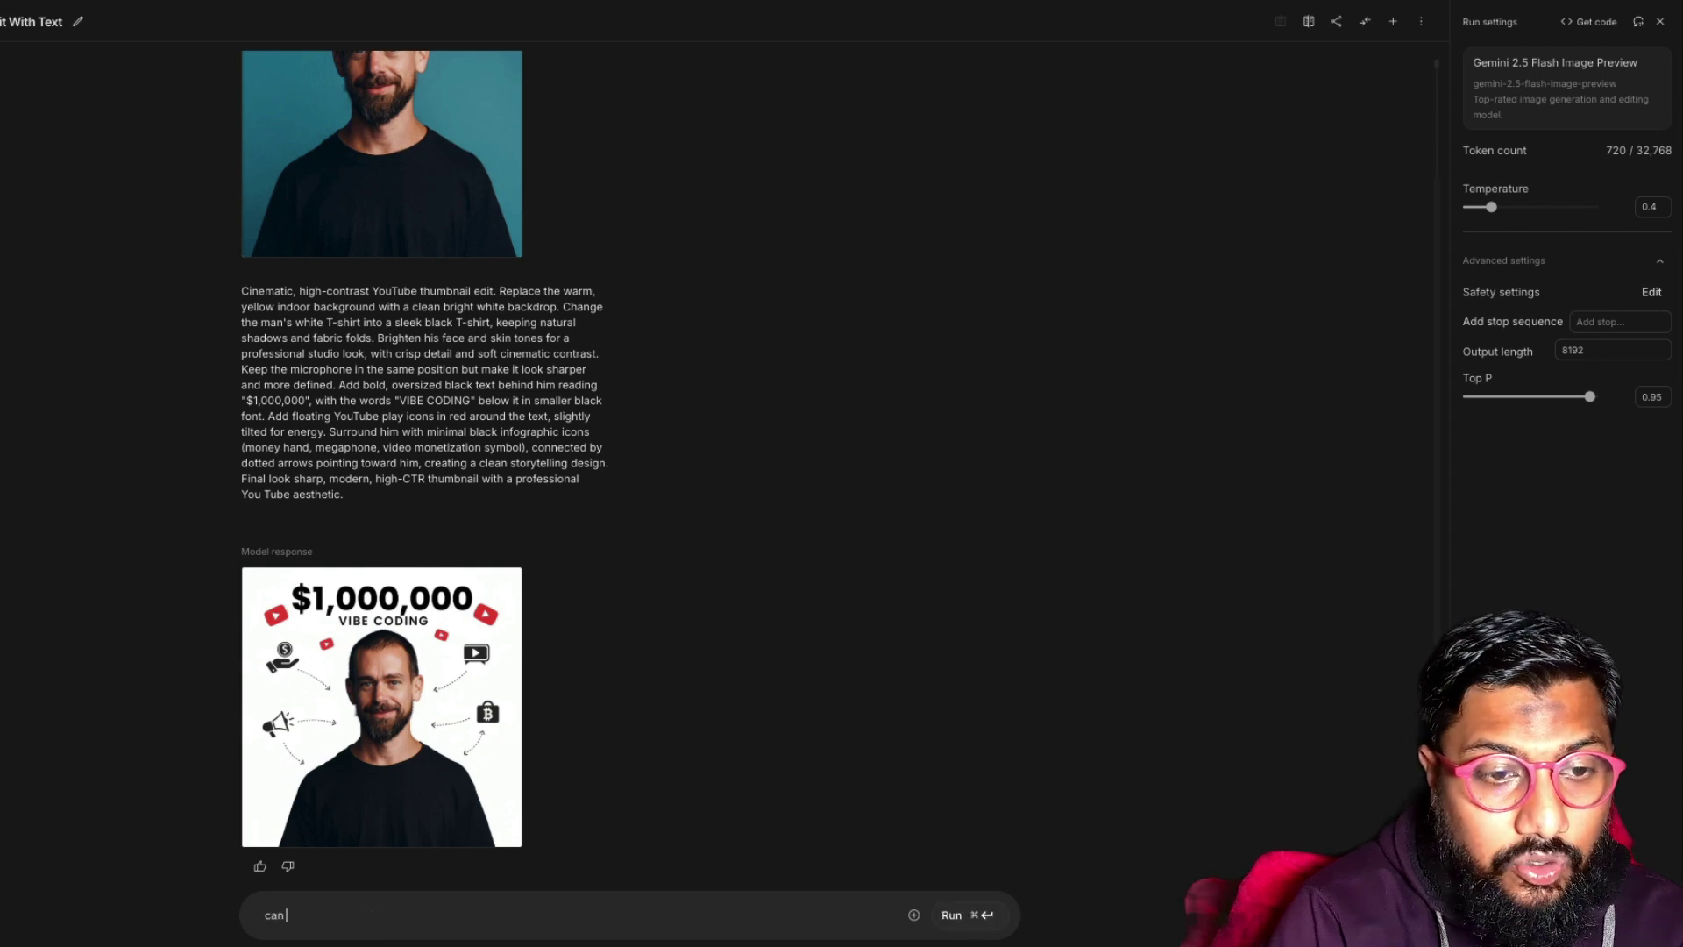
text( you add some )
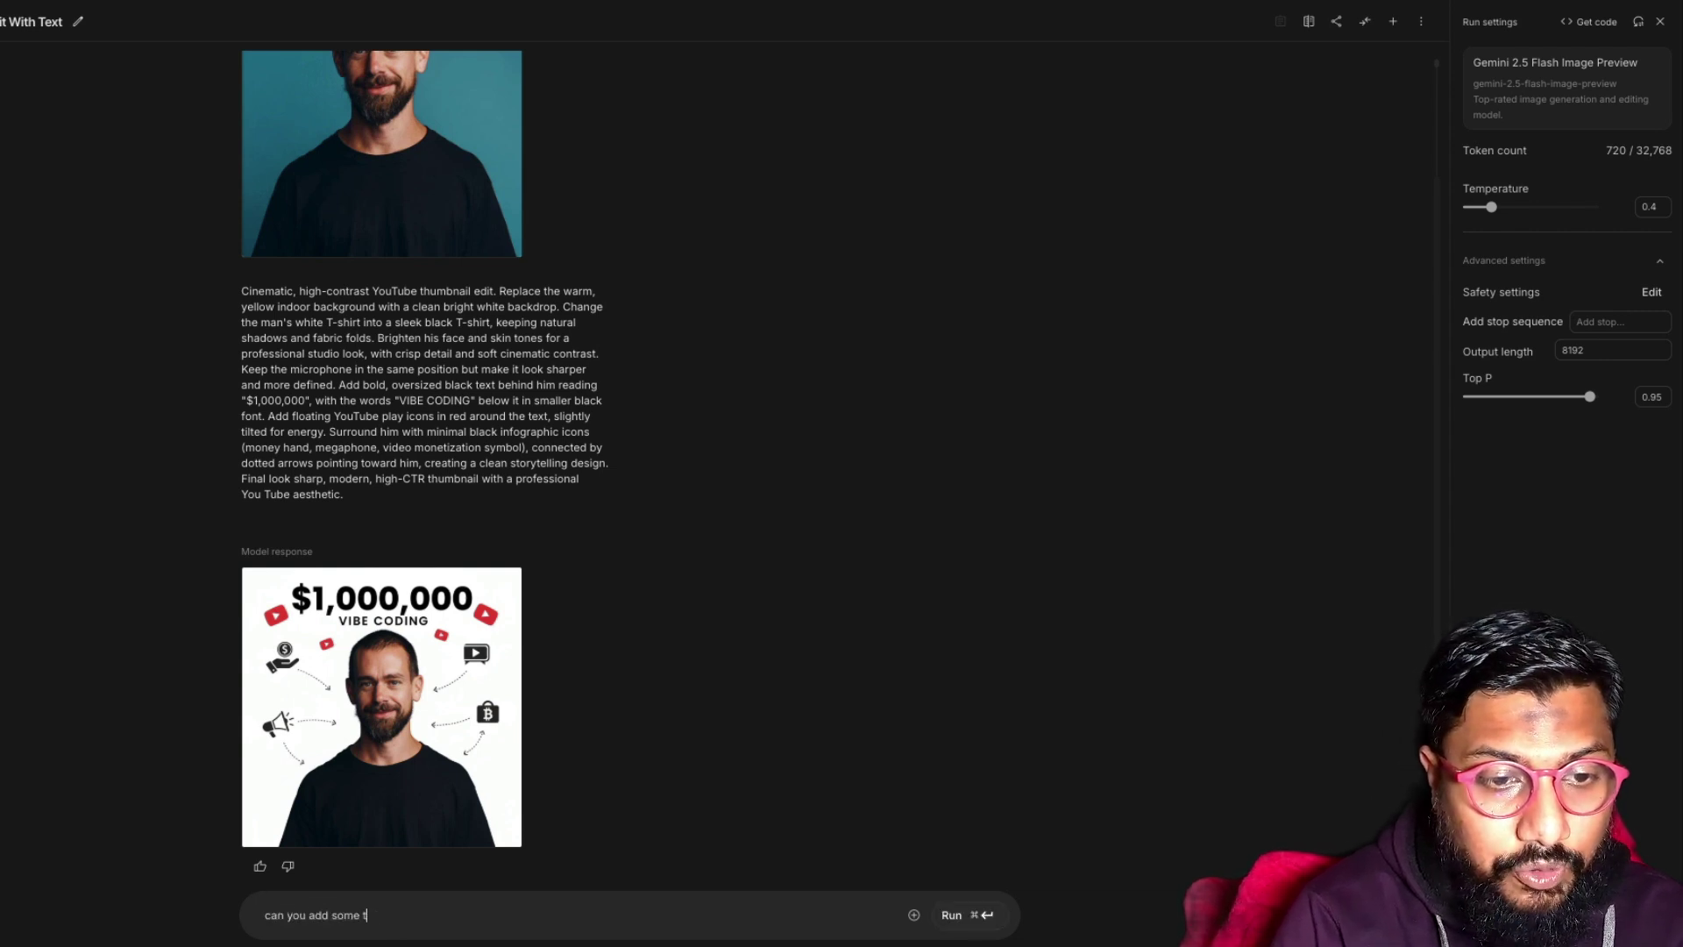
text(twitter, facebook, vsco)
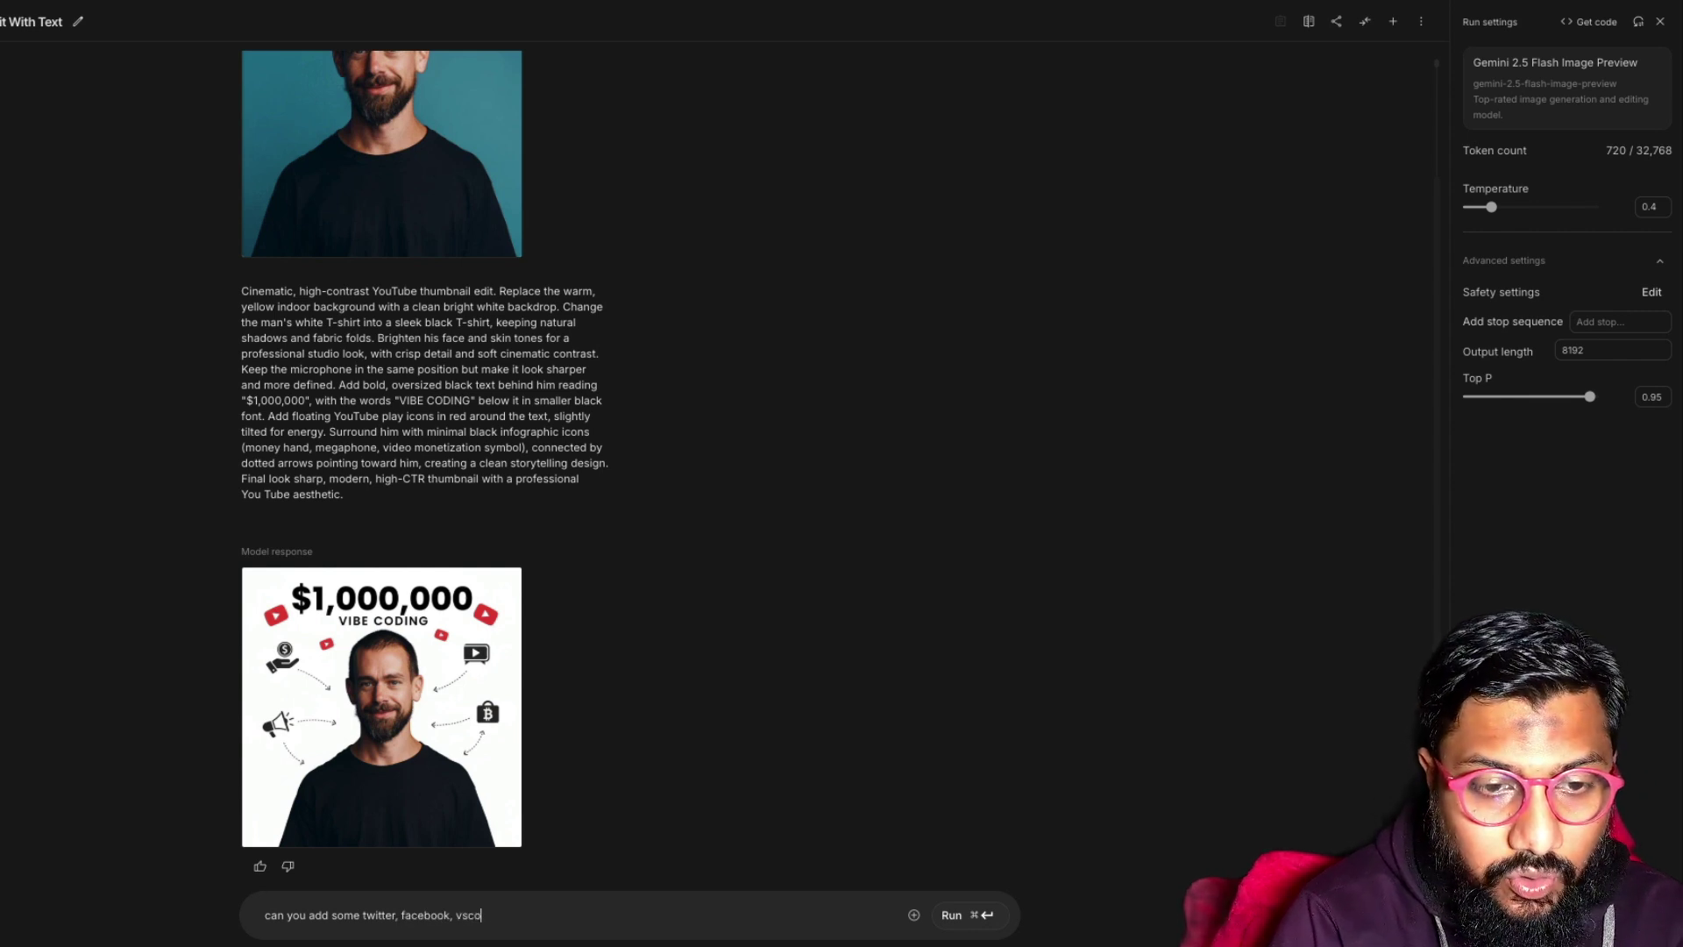
text(de icons there, just add a red color)
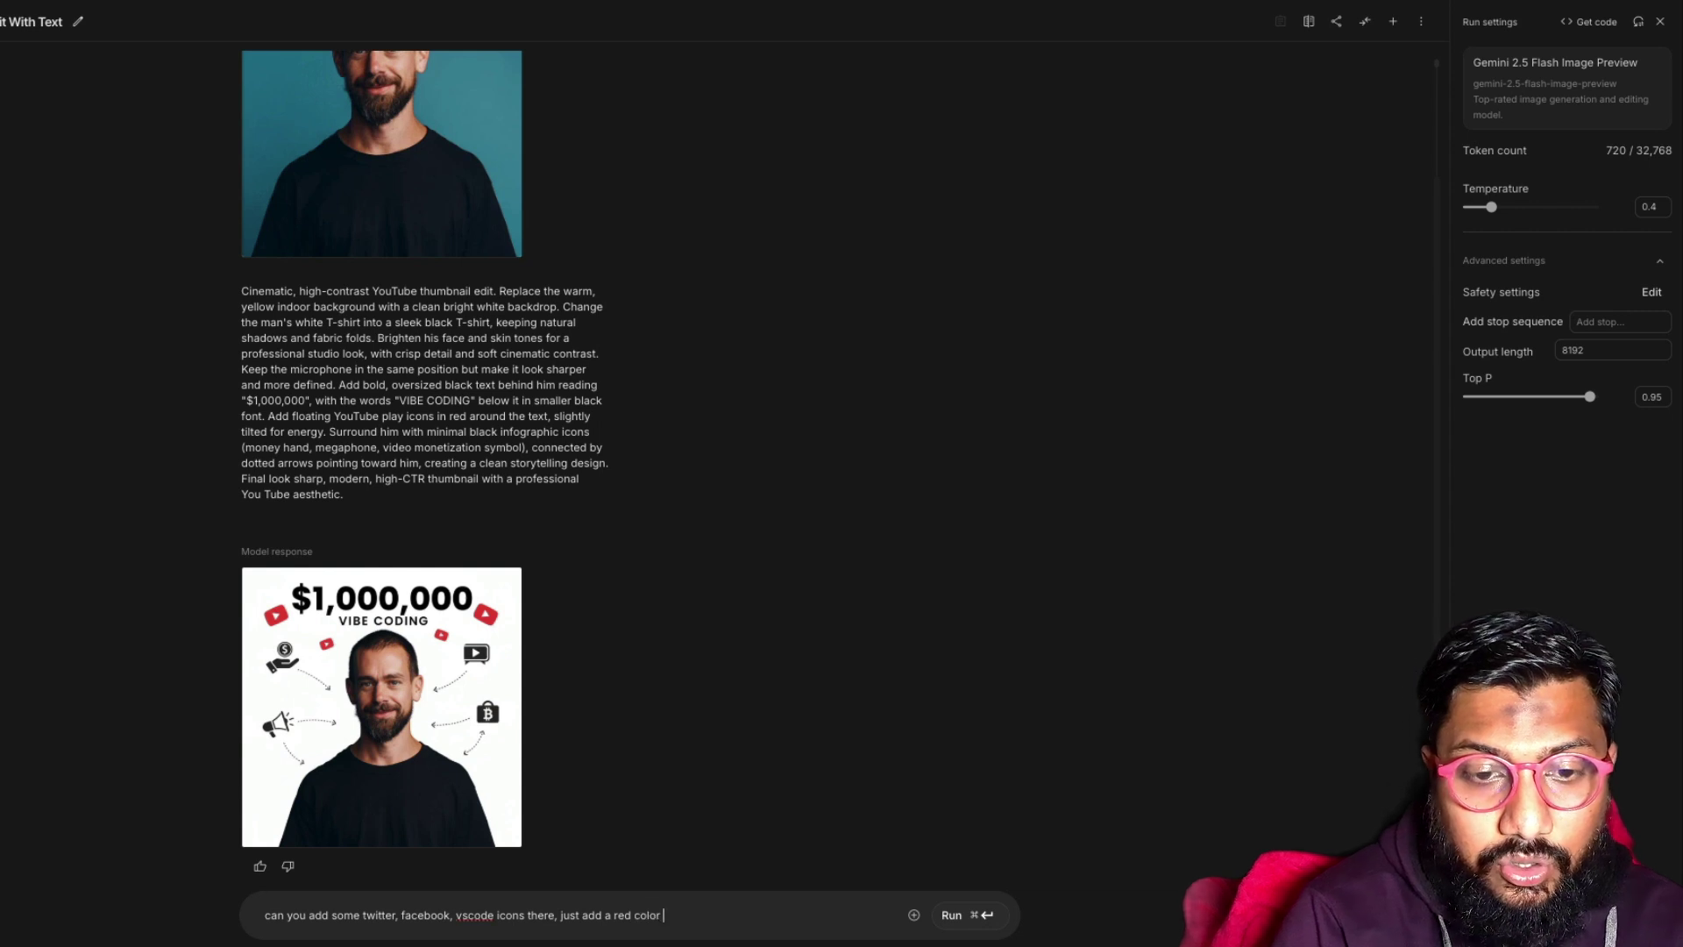
key(BackSpace)
key(BackSpace)
key(BackSpace)
text(ckgrou)
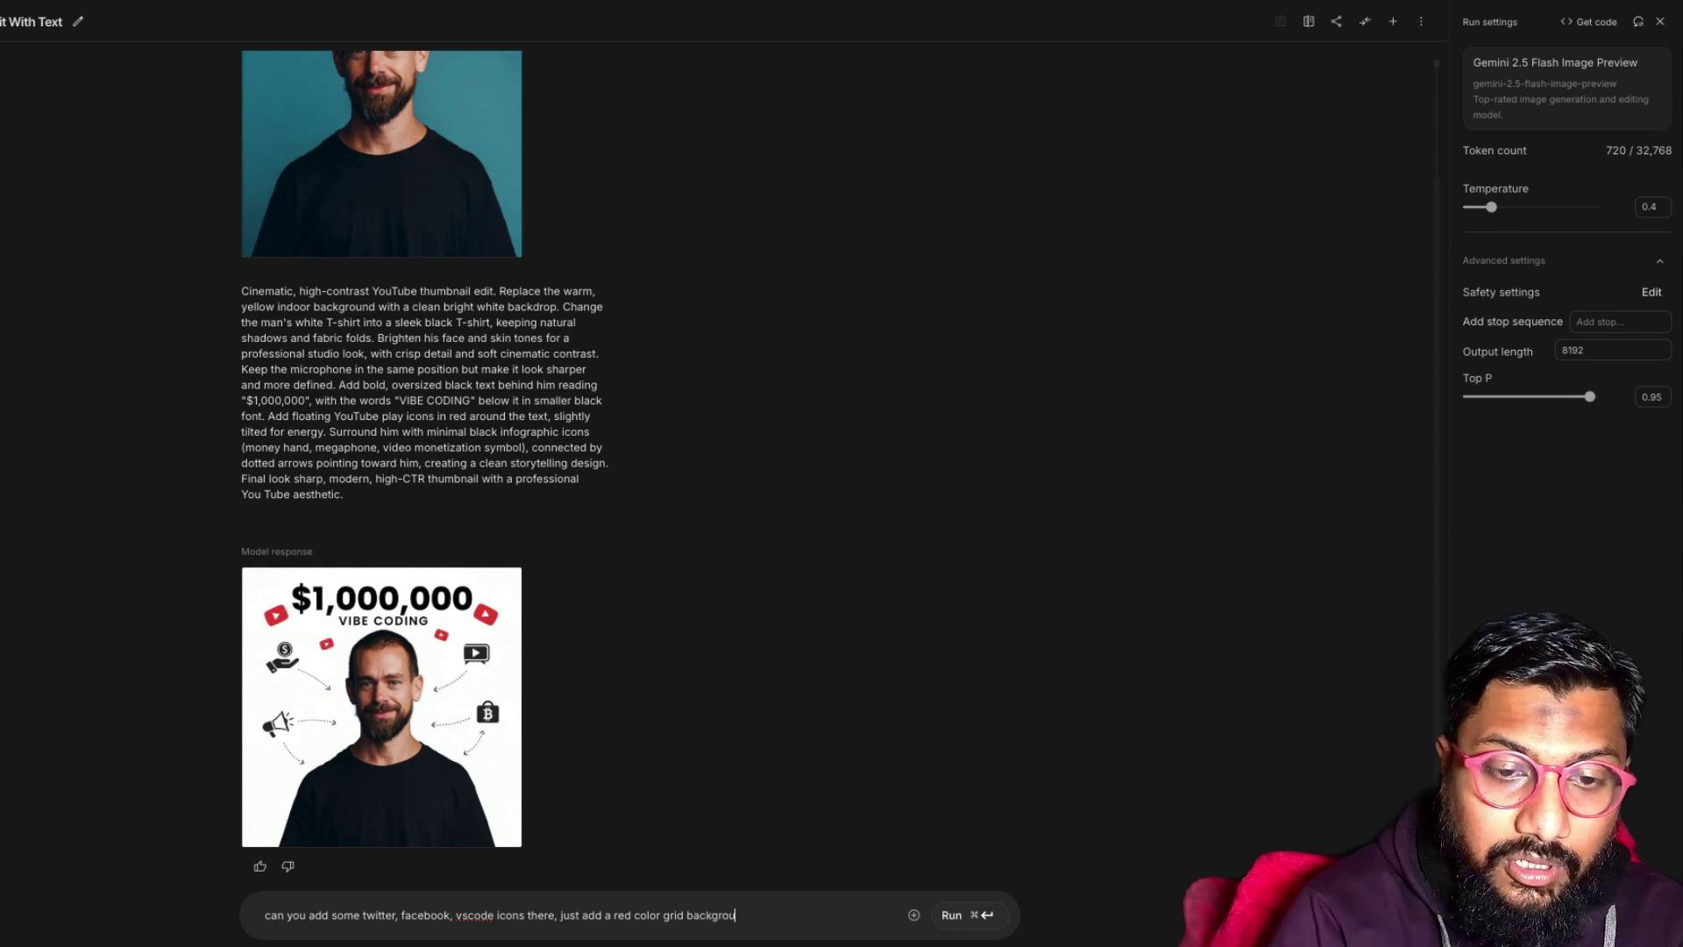
text(nd similar to p)
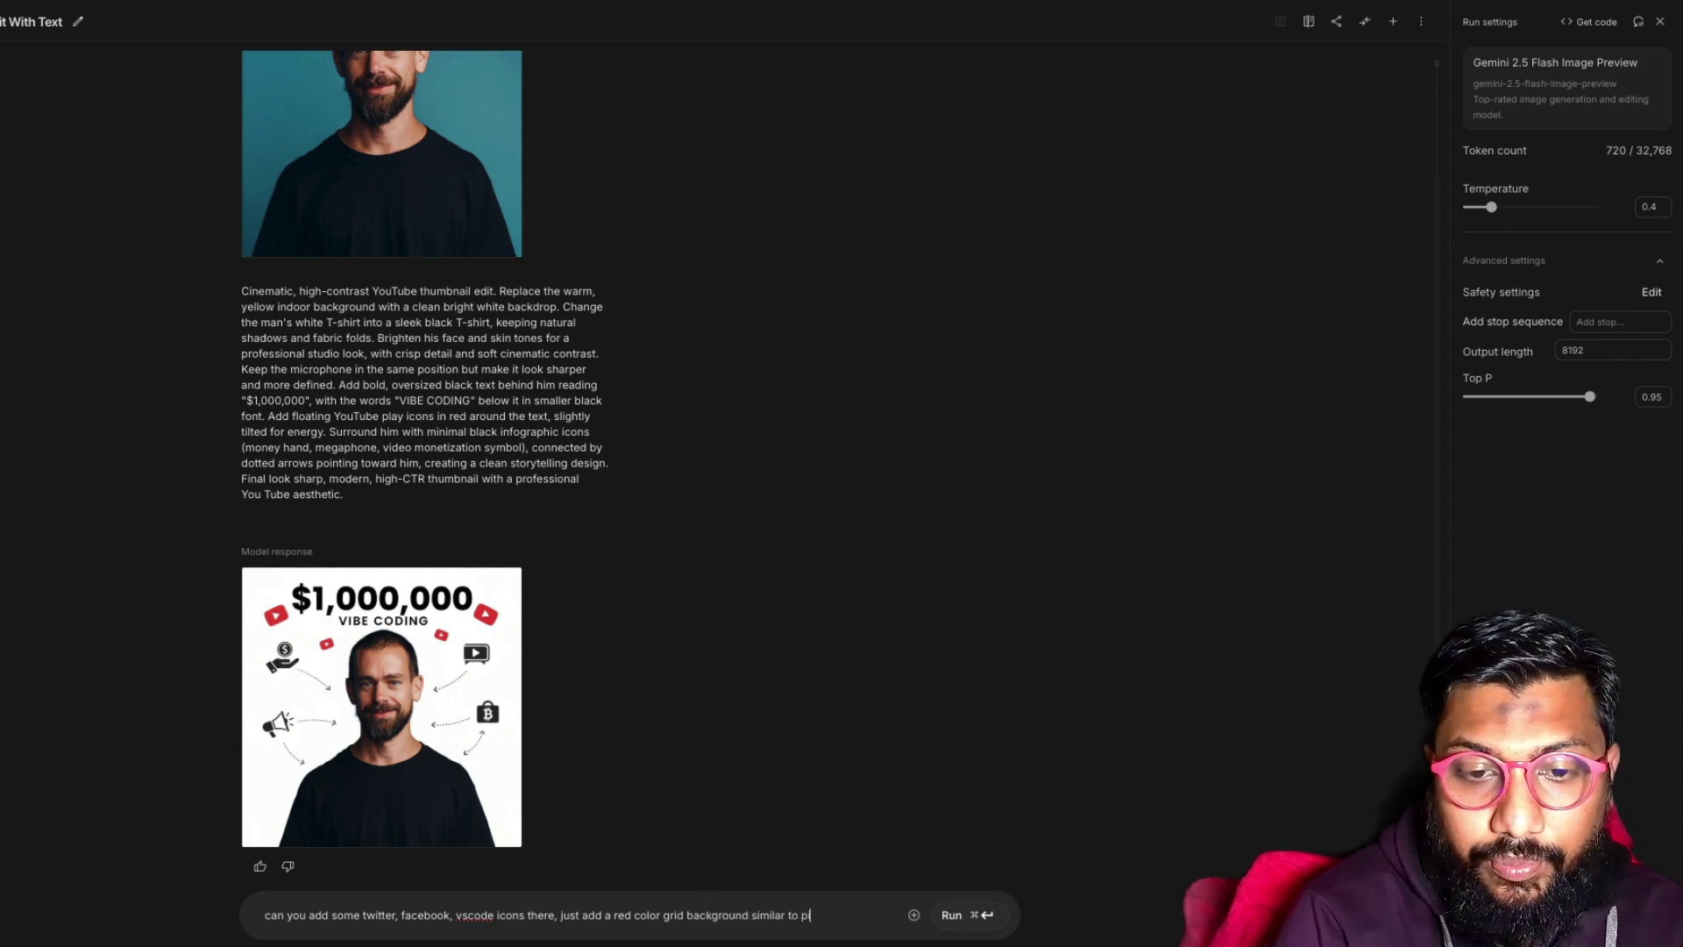
key(BackSpace)
key(BackSpace)
key(BackSpace)
text(opular)
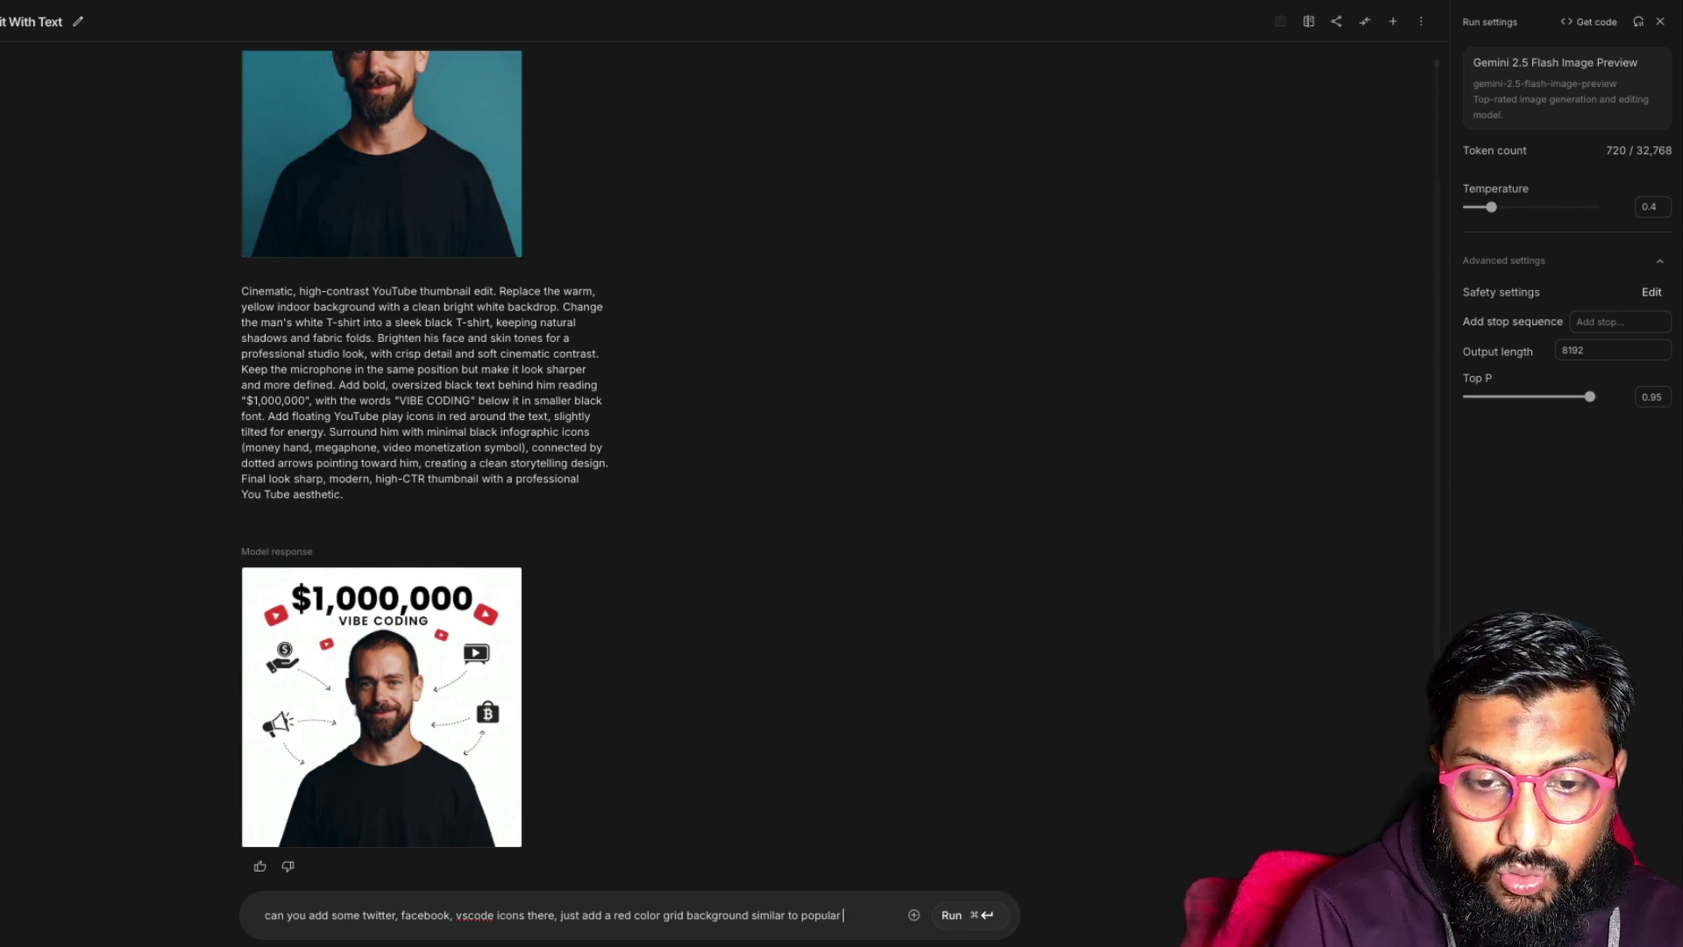
text( outube thumbnauls)
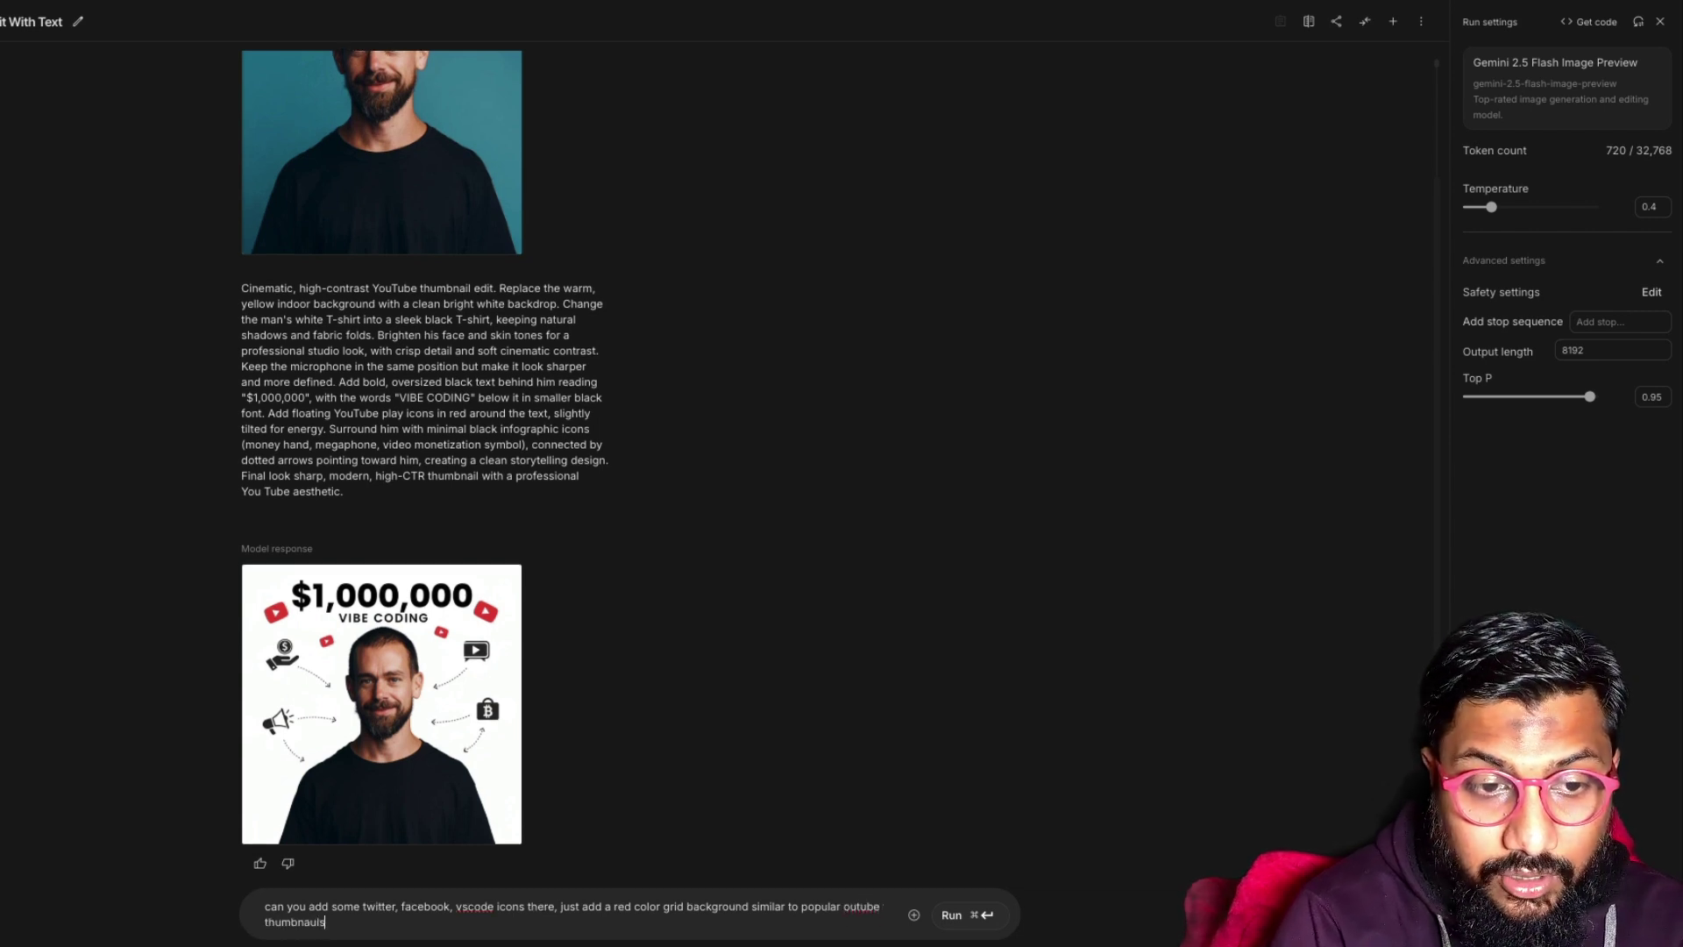
key(super+Return)
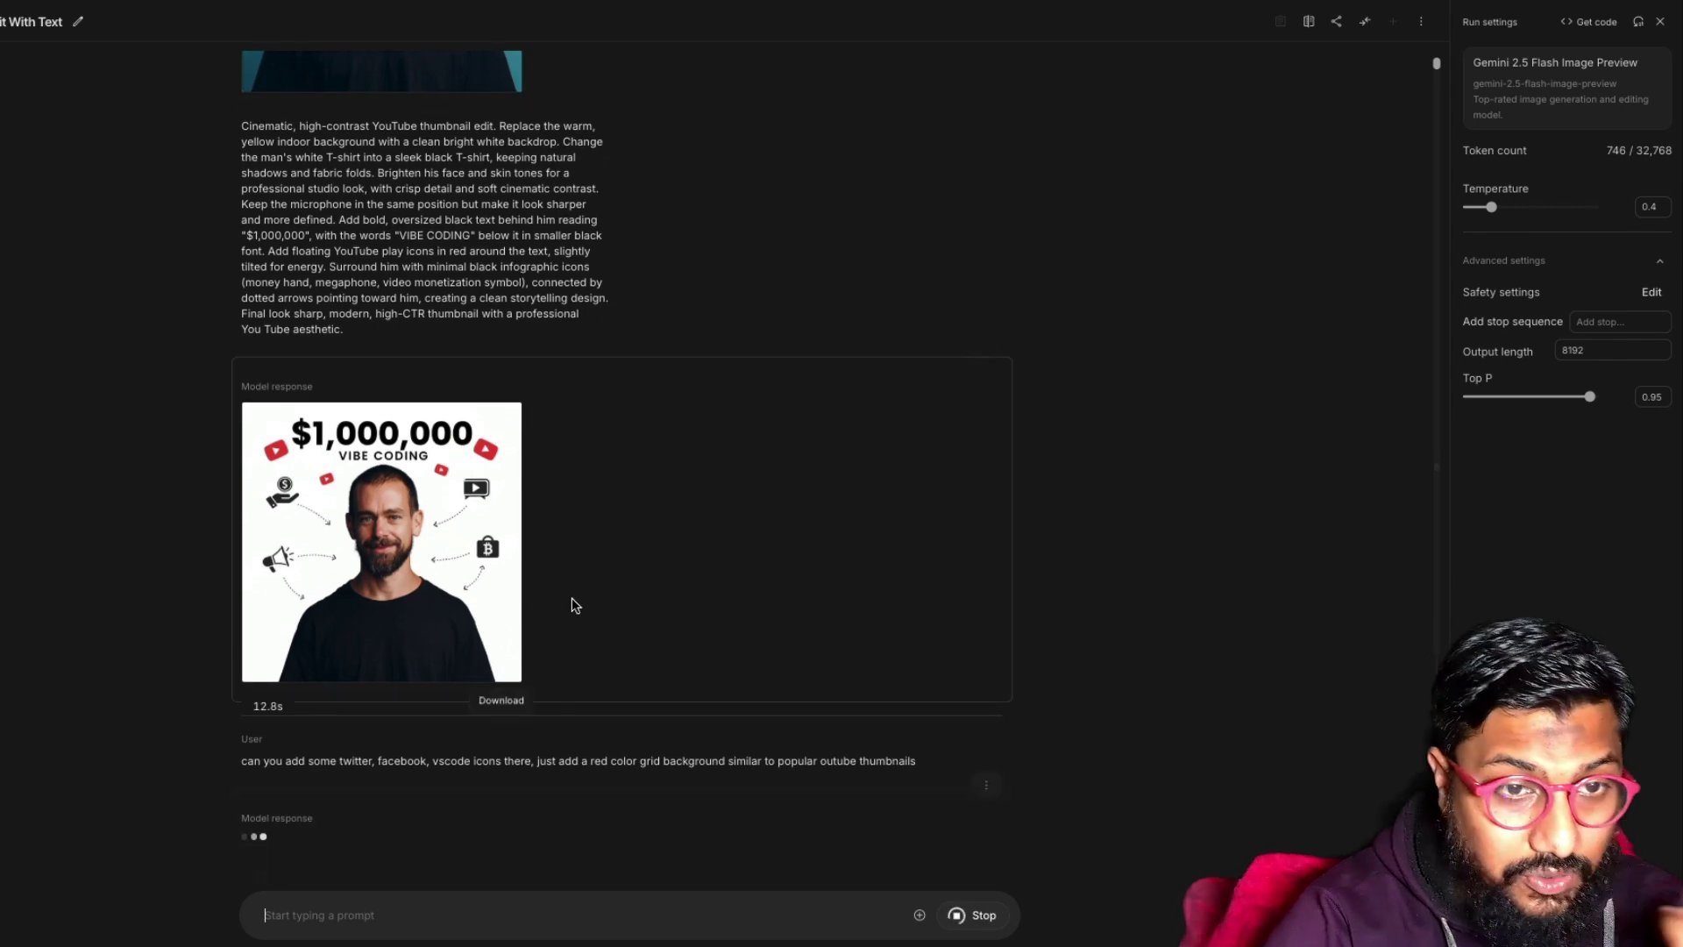
Step: Inspect the new red grid-background thumbnail at full size, then close the preview
mouse_move(504, 663)
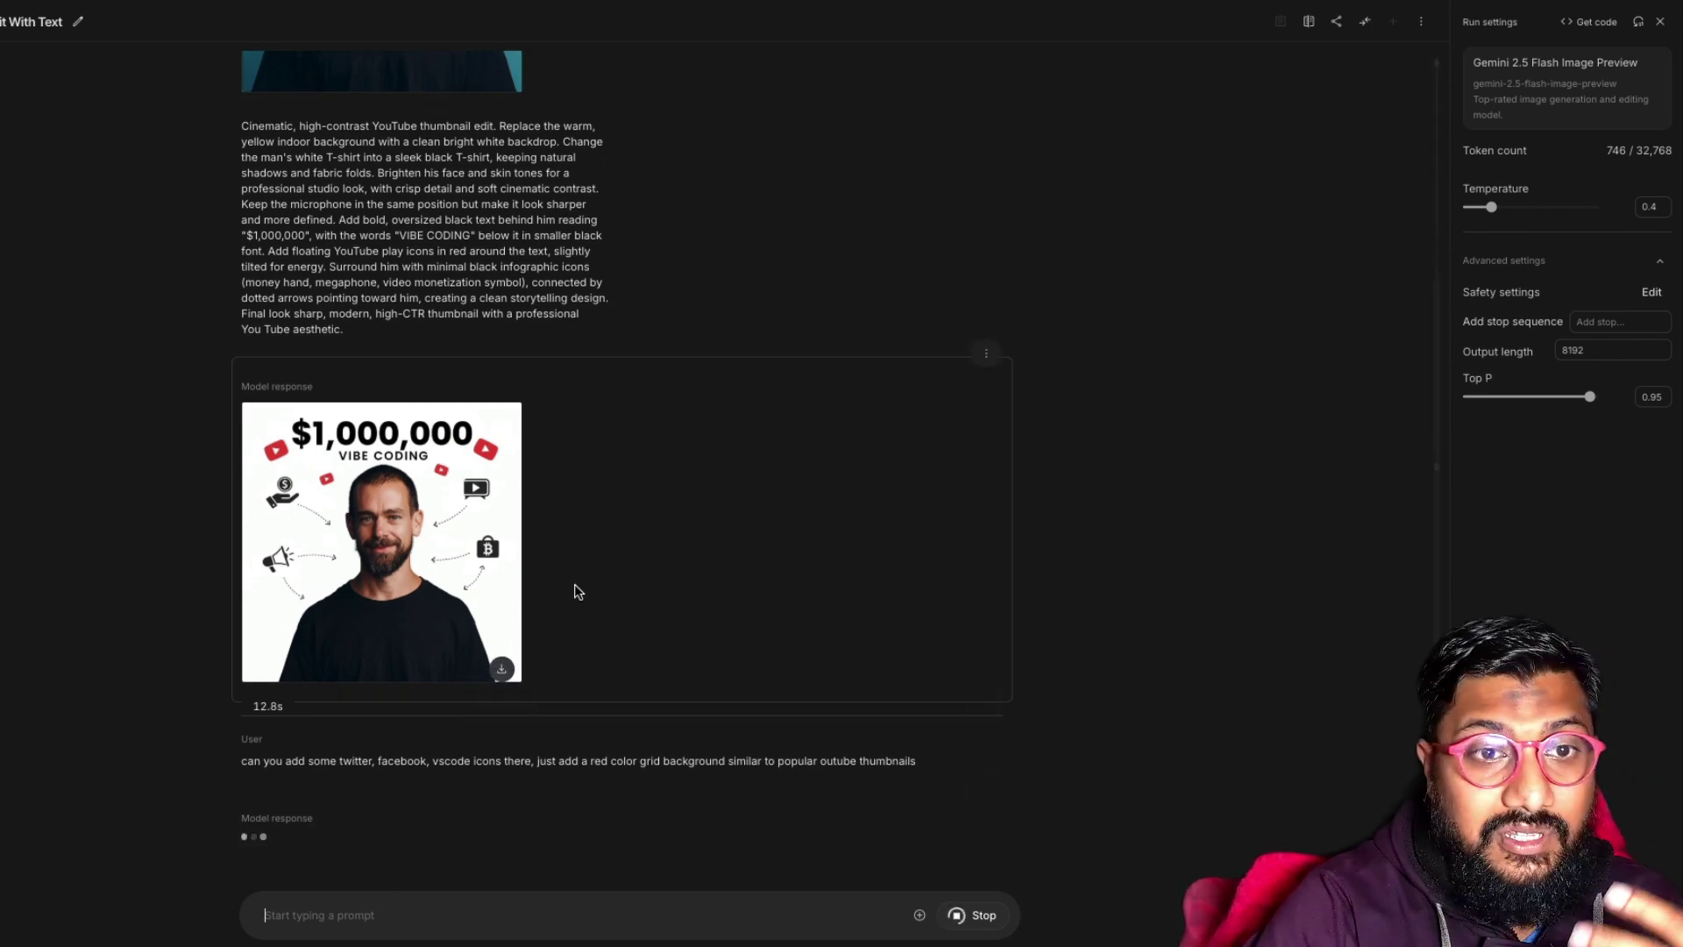
mouse_move(427, 462)
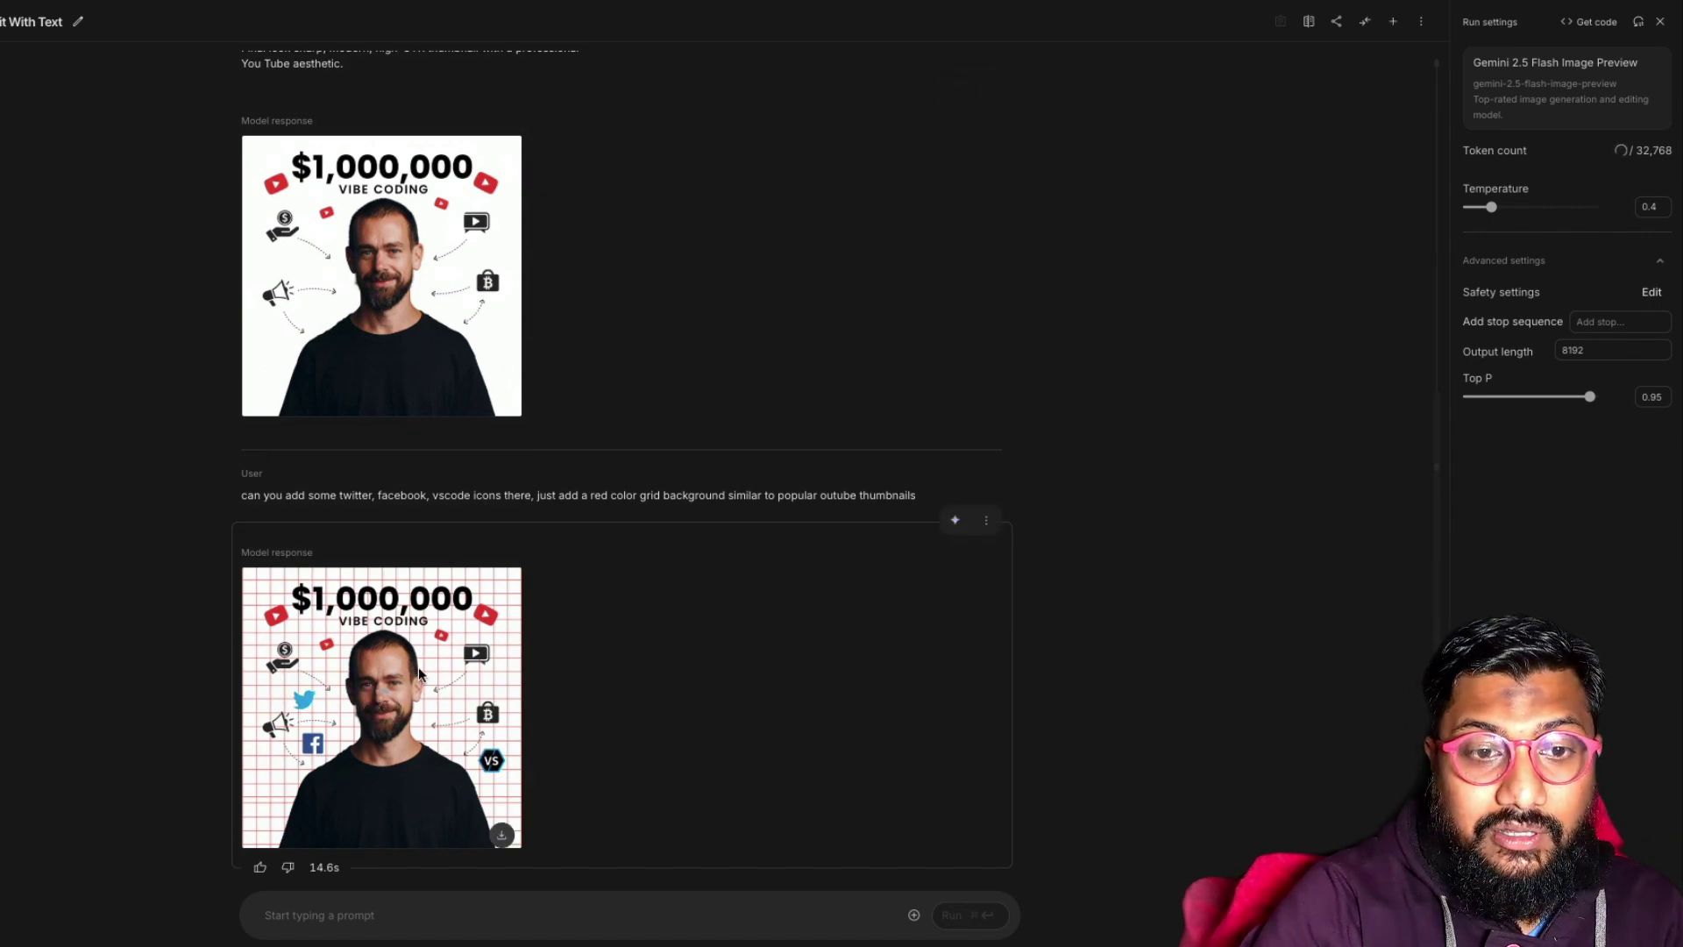
click(383, 728)
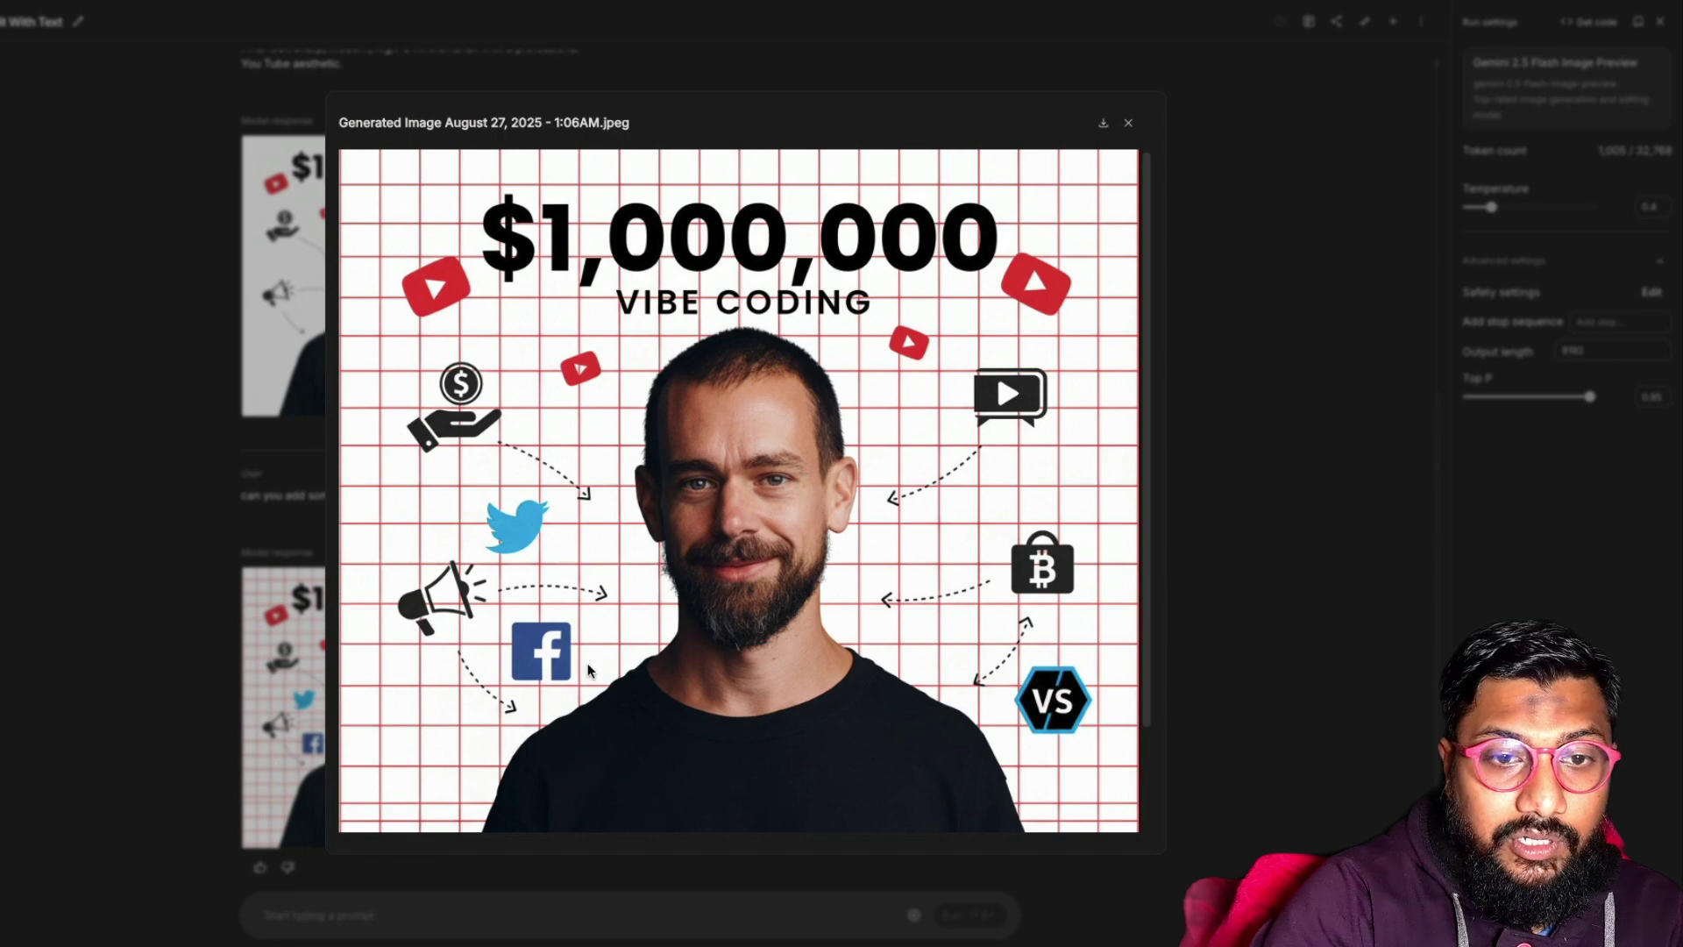
click(1206, 510)
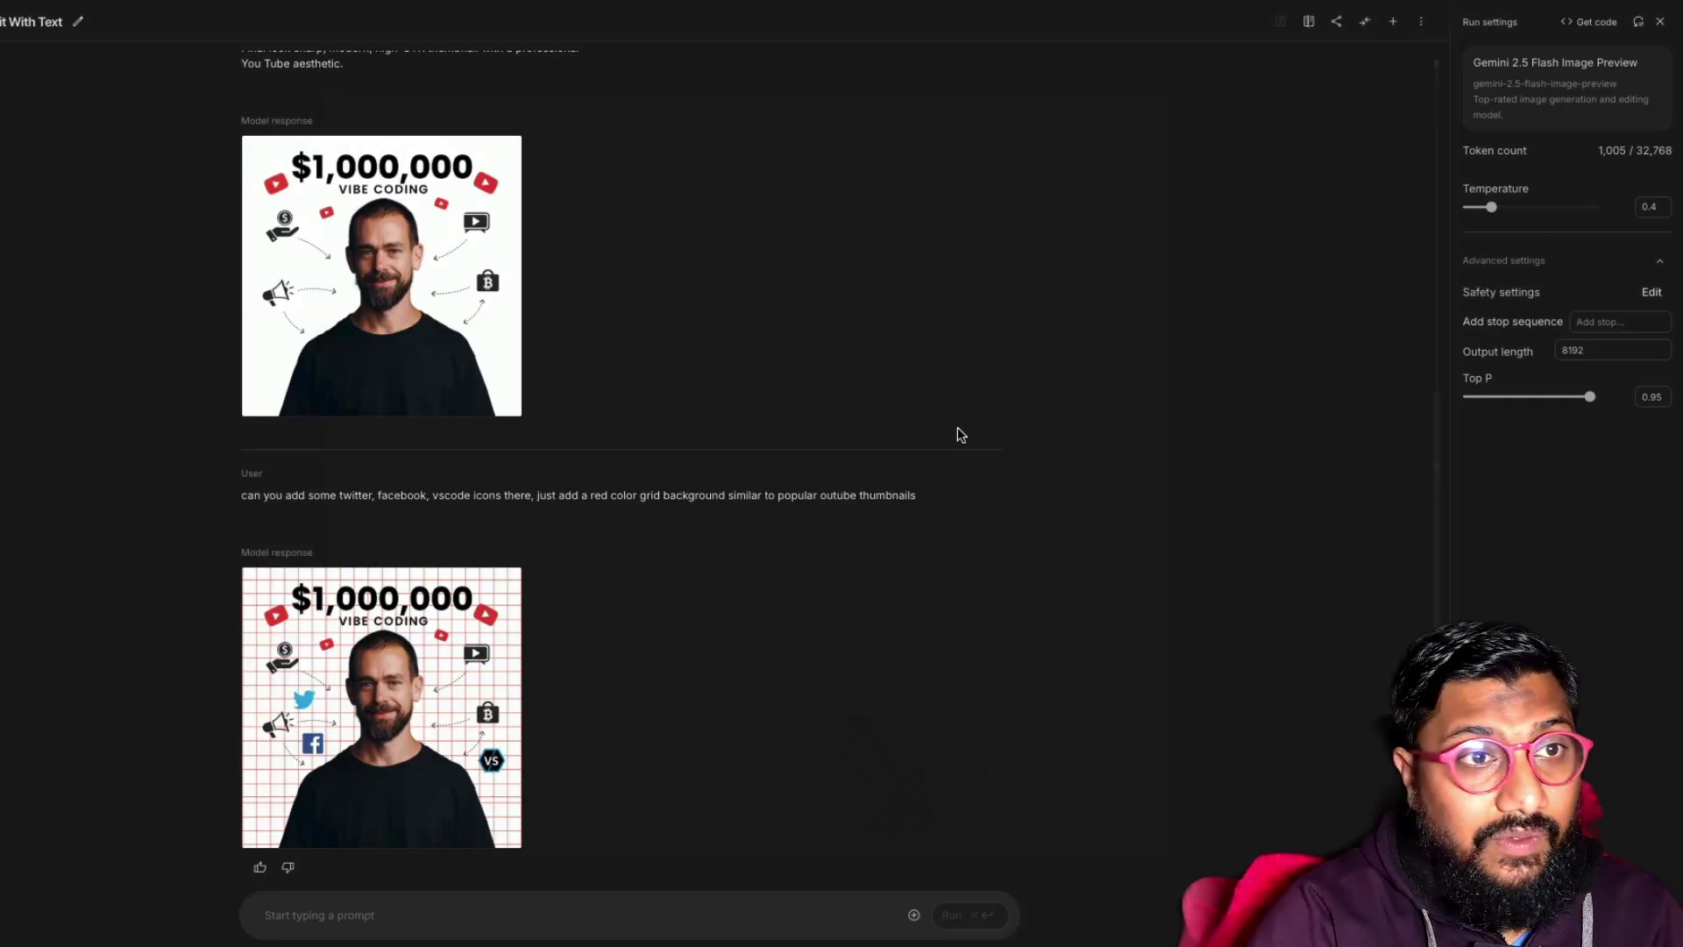
Step: Paste a copied man's portrait into a new chat, then start searching Google Images for 'perfume bottl'
click(1392, 23)
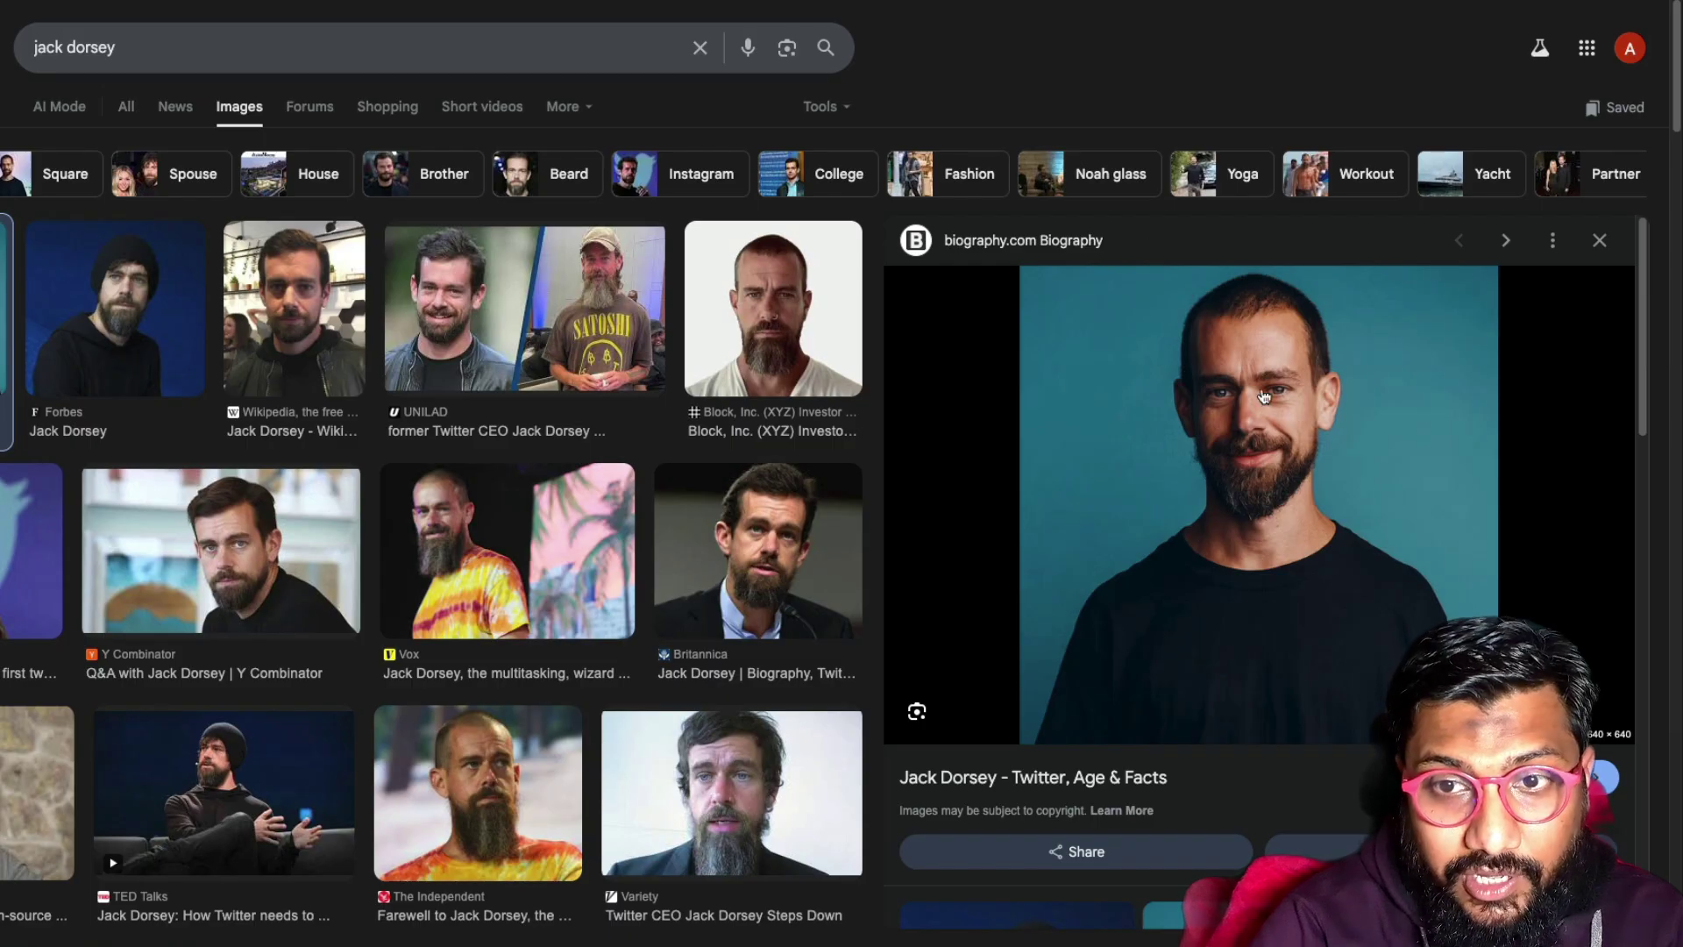
right_click(1263, 405)
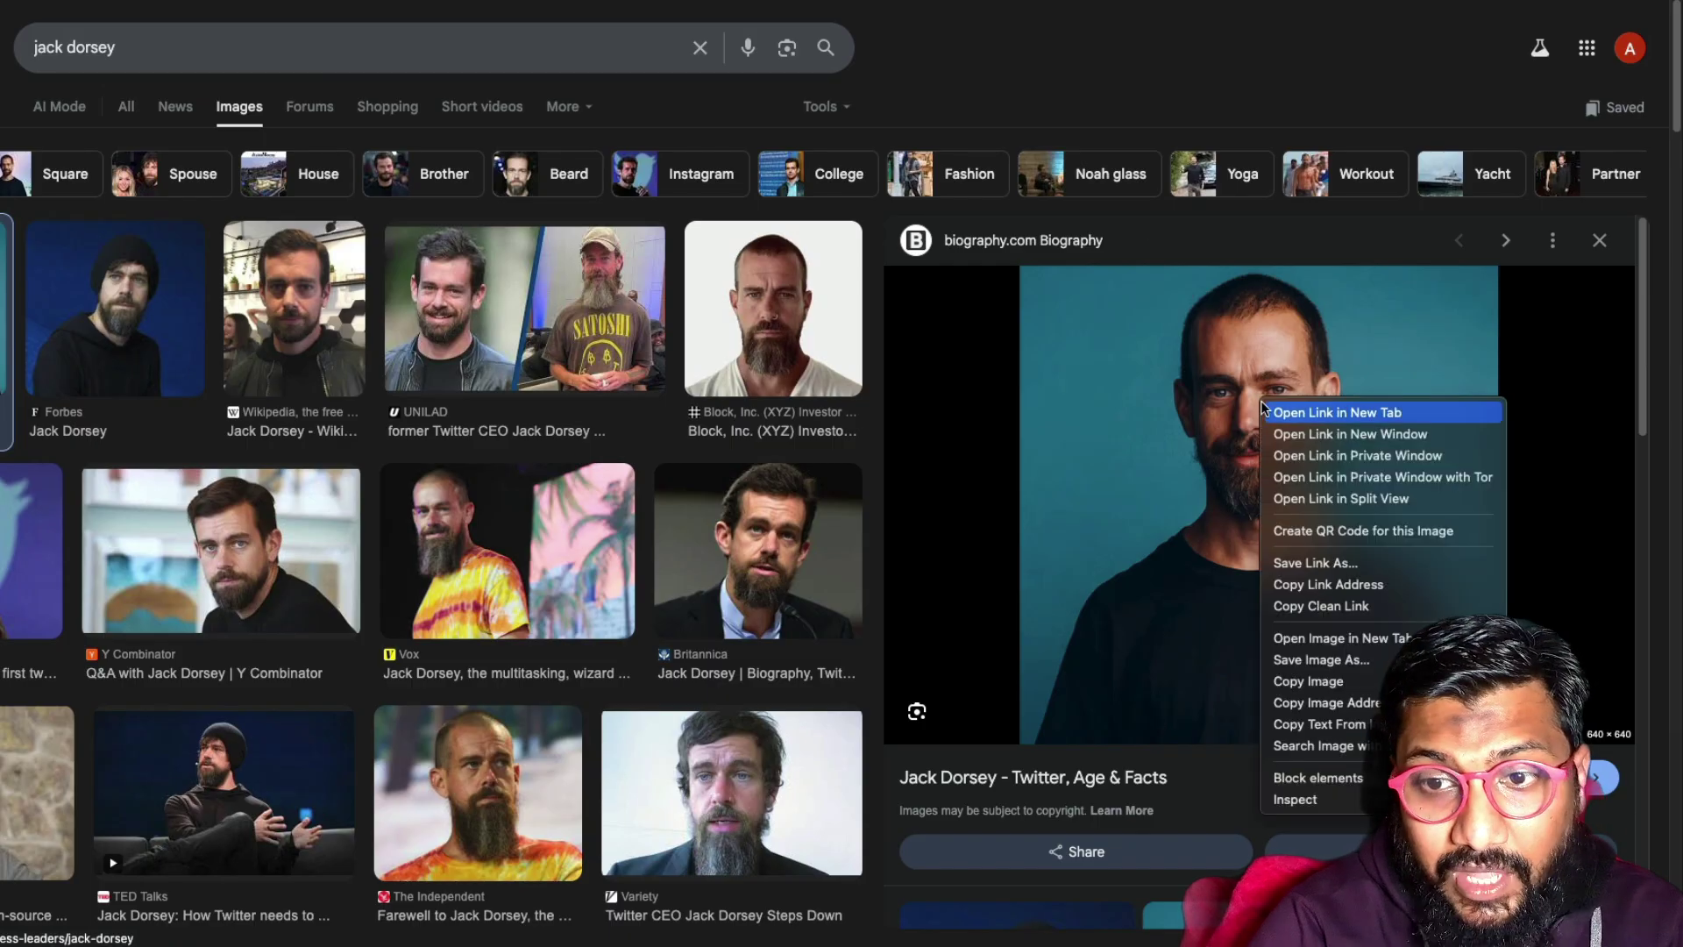
click(1321, 606)
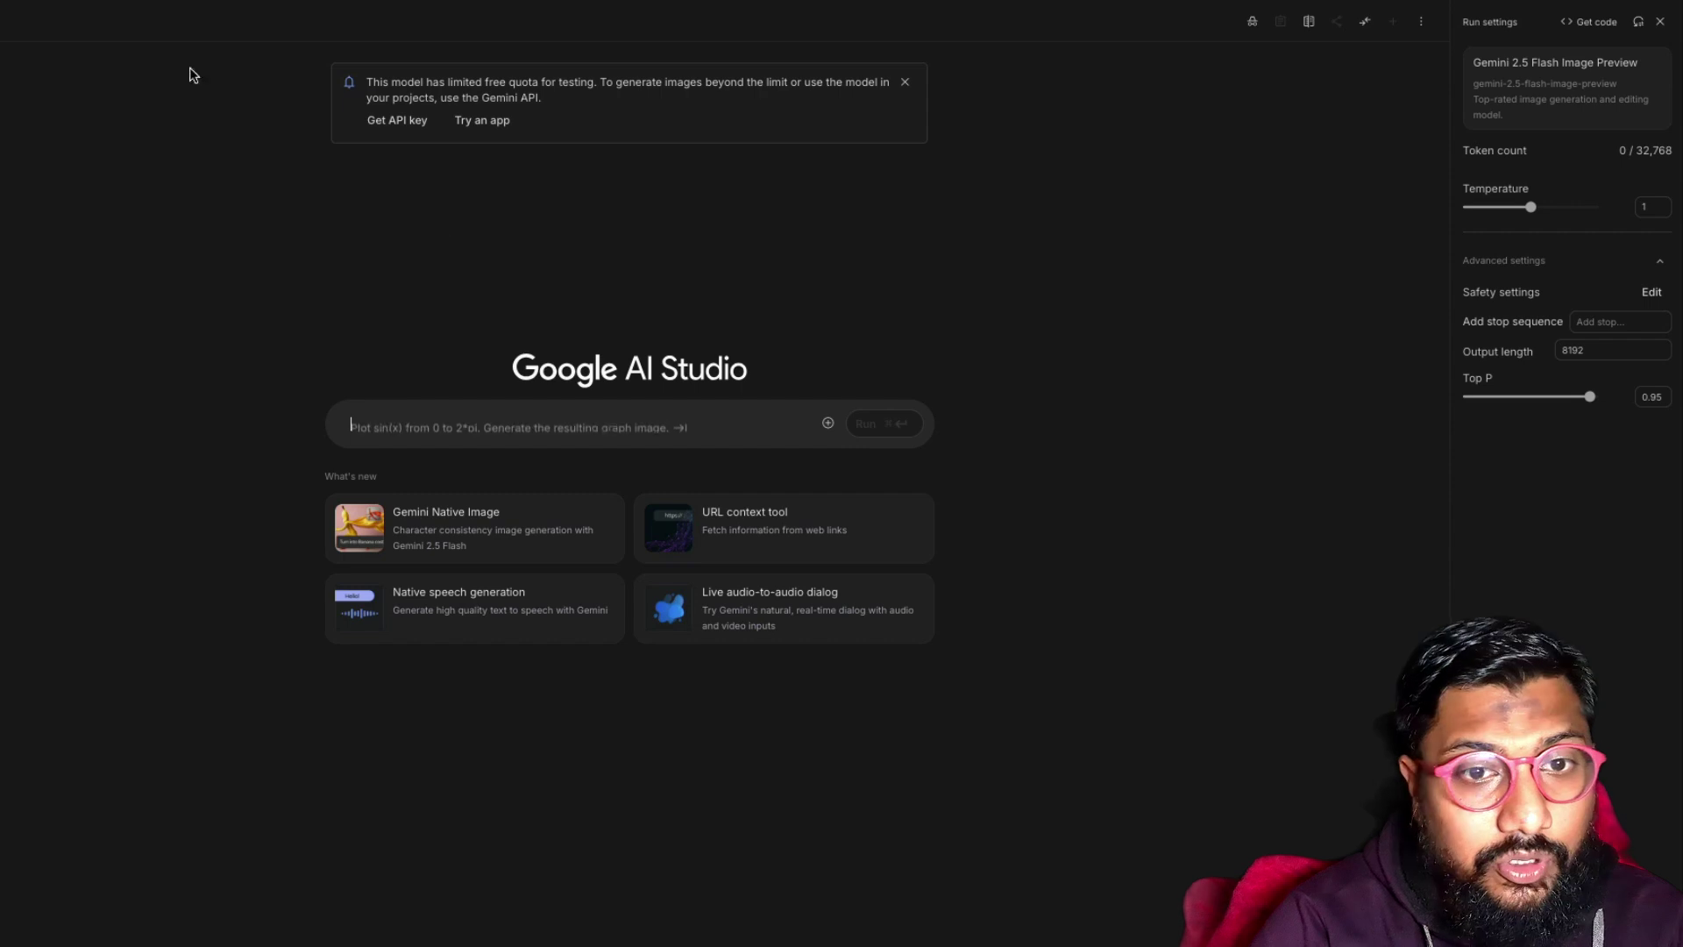
key(ctrl+v)
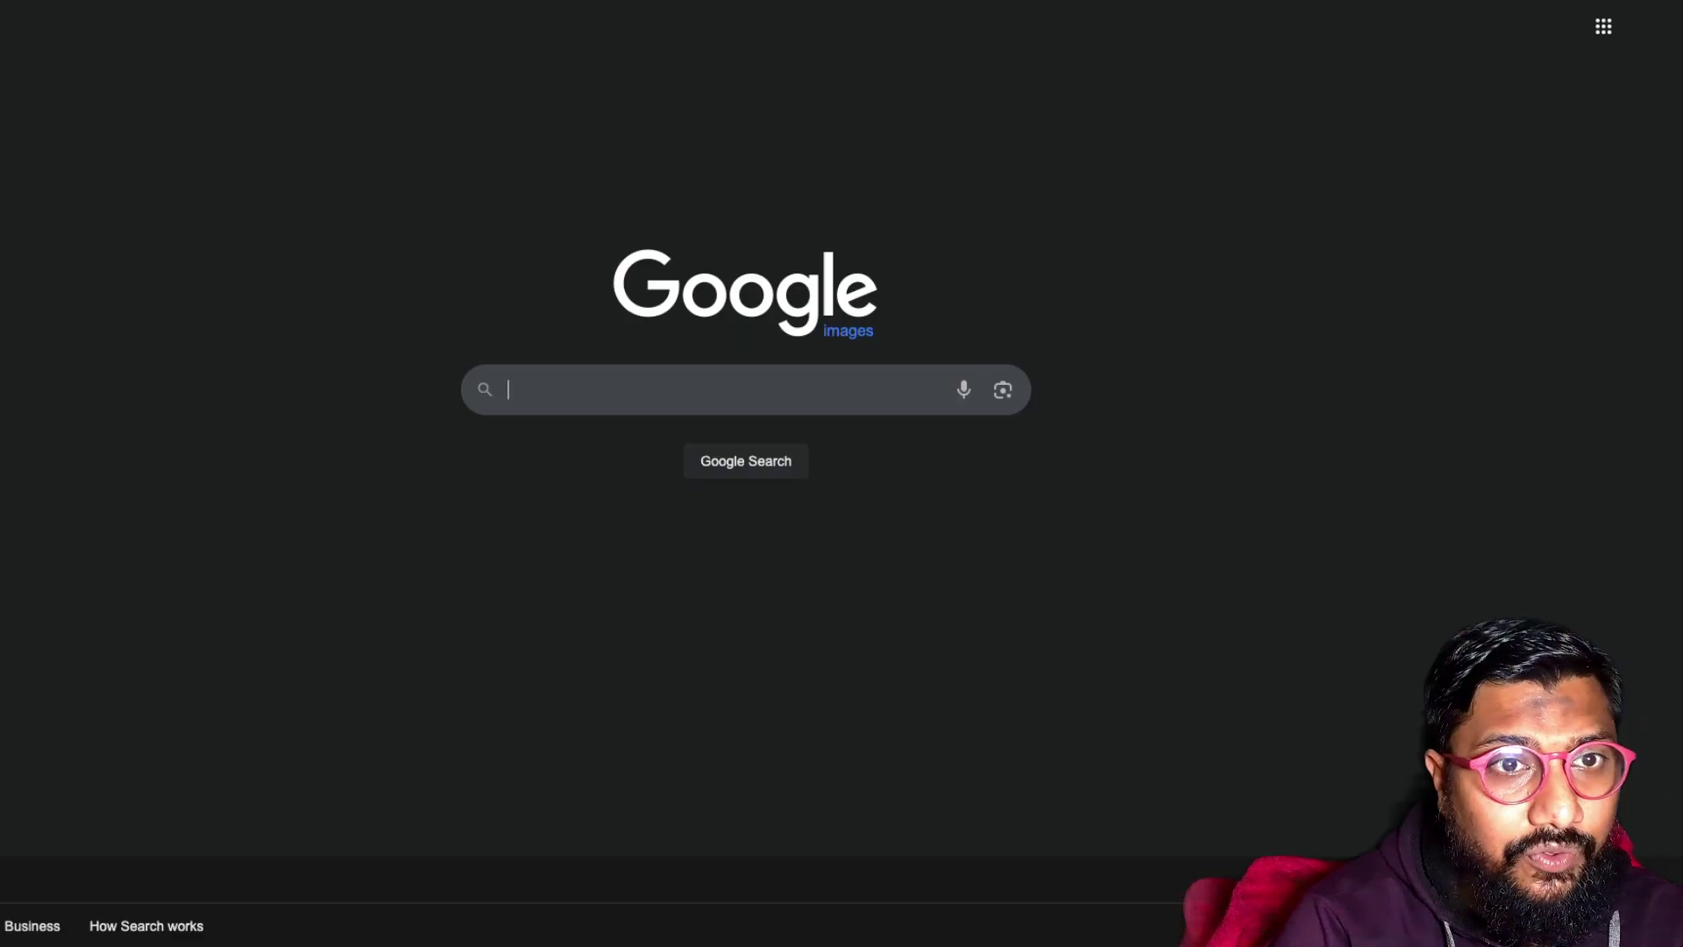
text(perfume bottl)
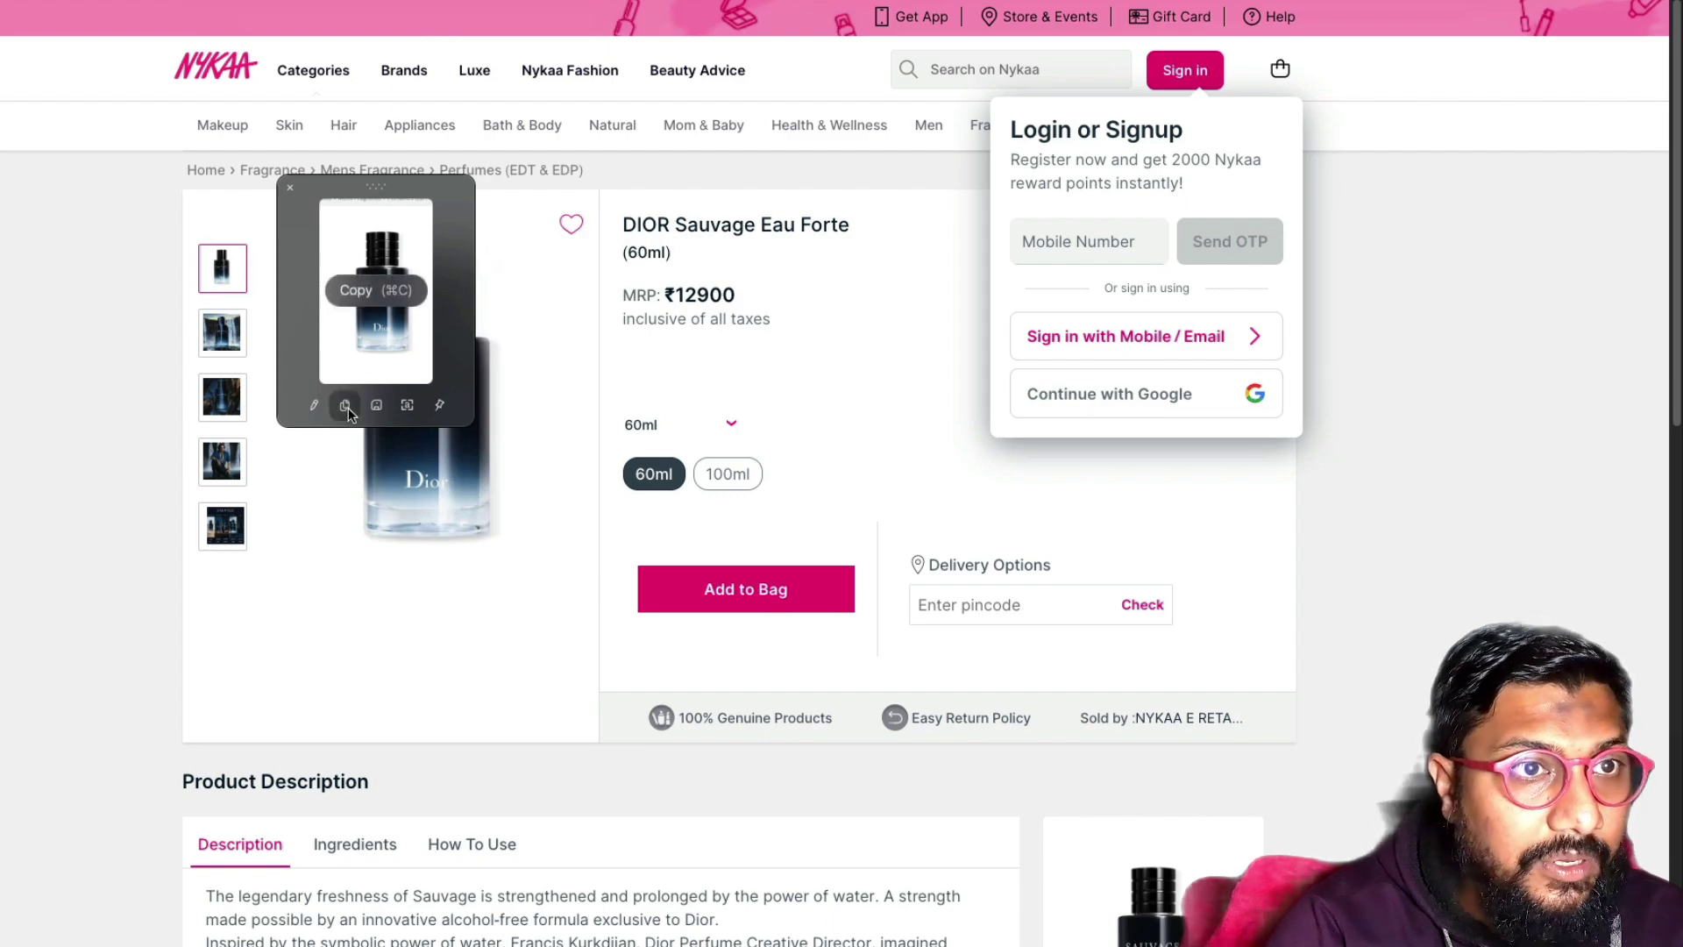
Step: Paste the Dior Sauvage bottle image and request an ad of the man holding it in Hawaii
click(368, 290)
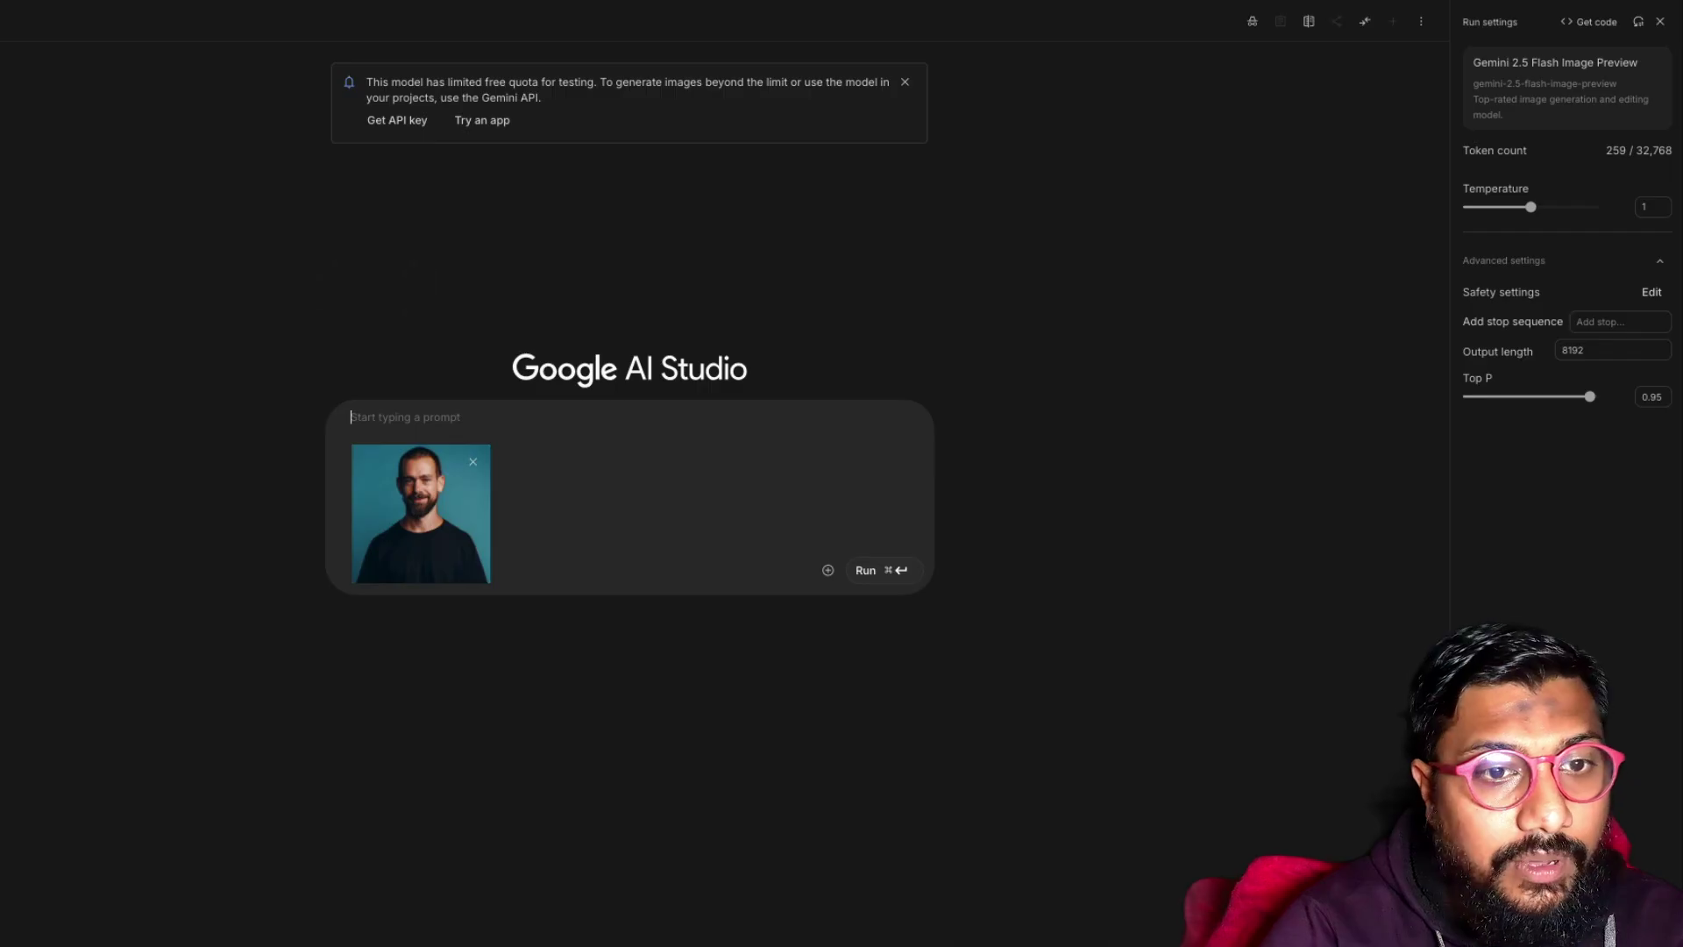
key(ctrl+v)
text(ple)
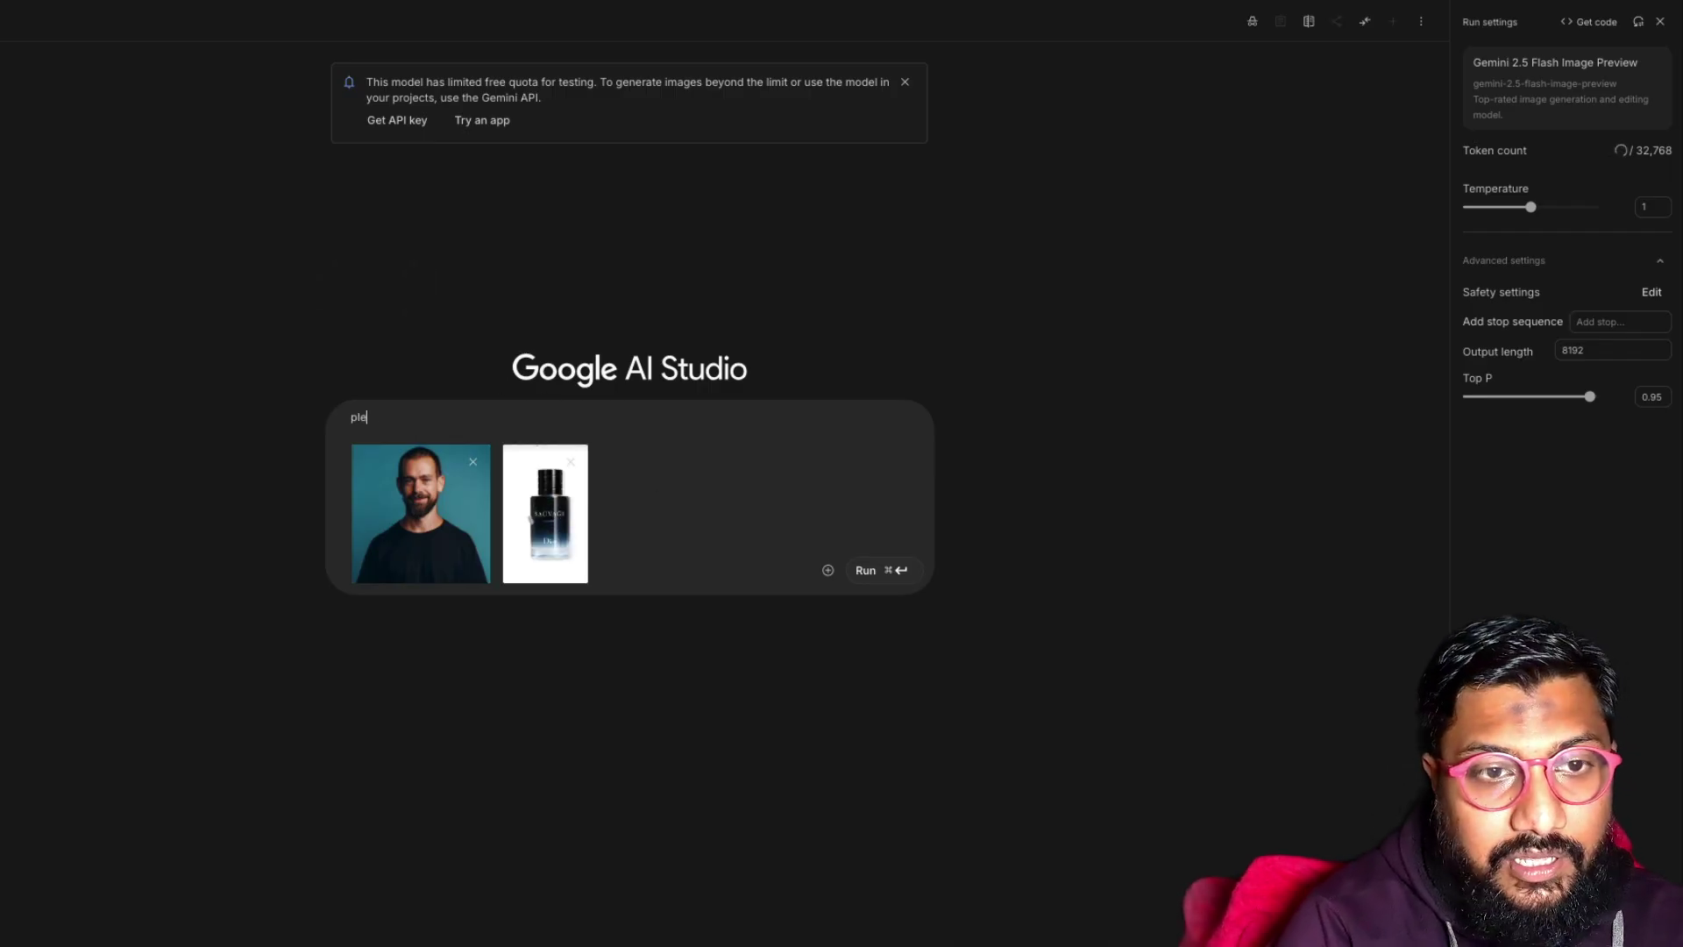
text(ase make an ad )
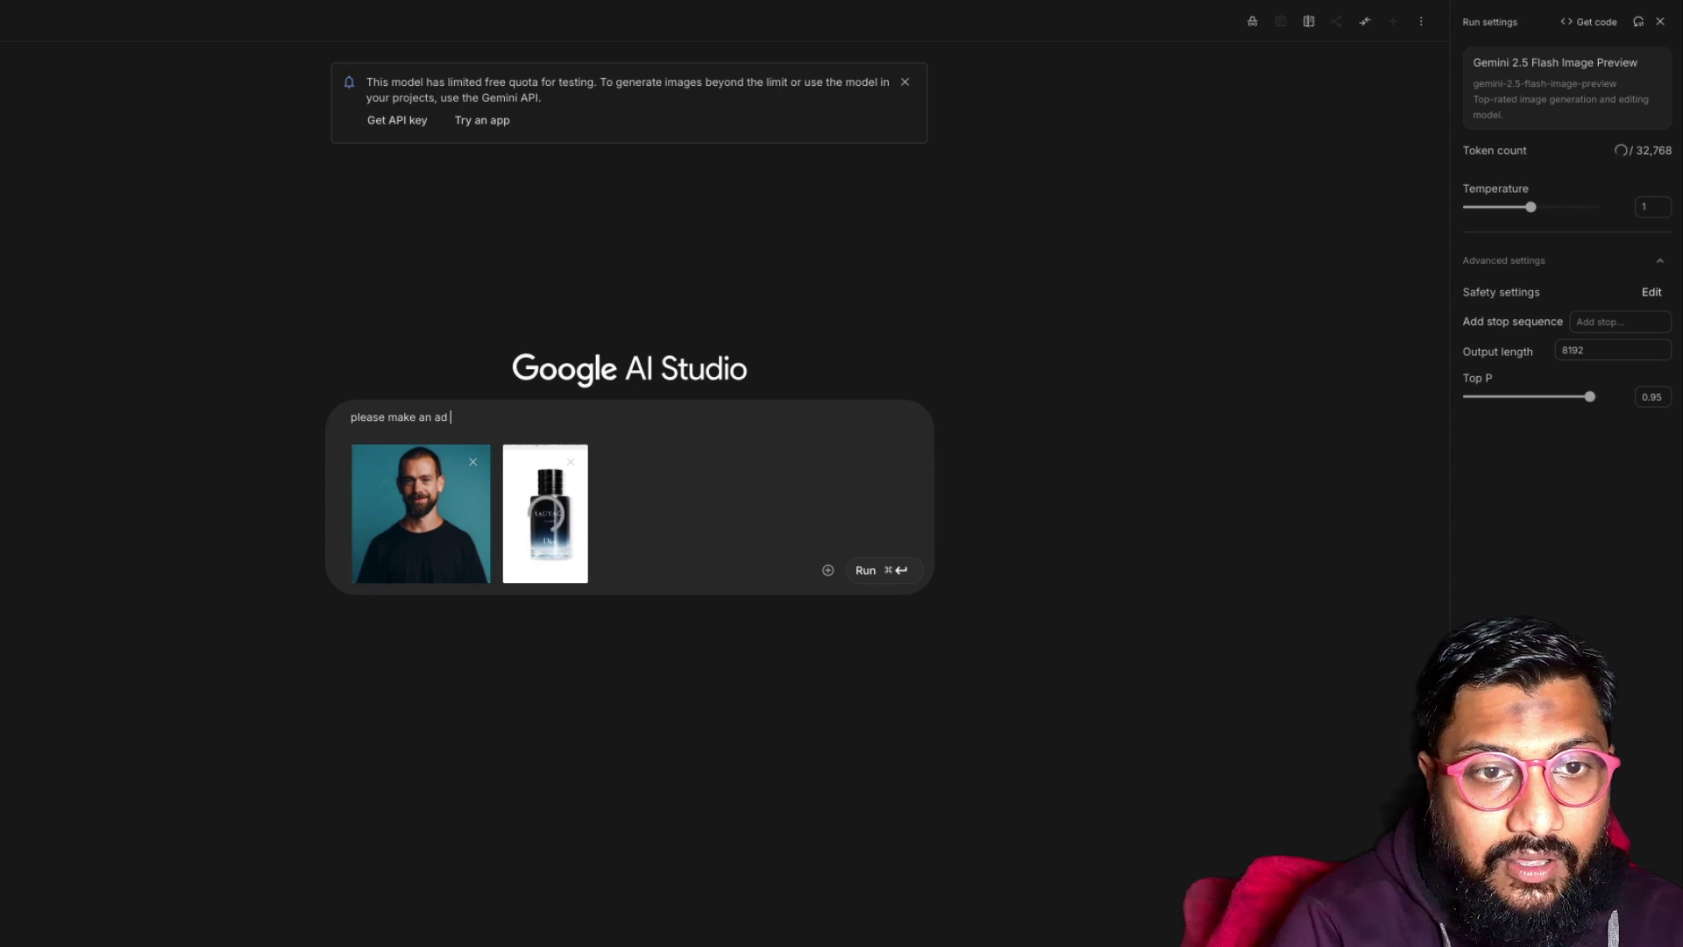
text(where this man is holding this perfume in a glamarous pose in hawaii)
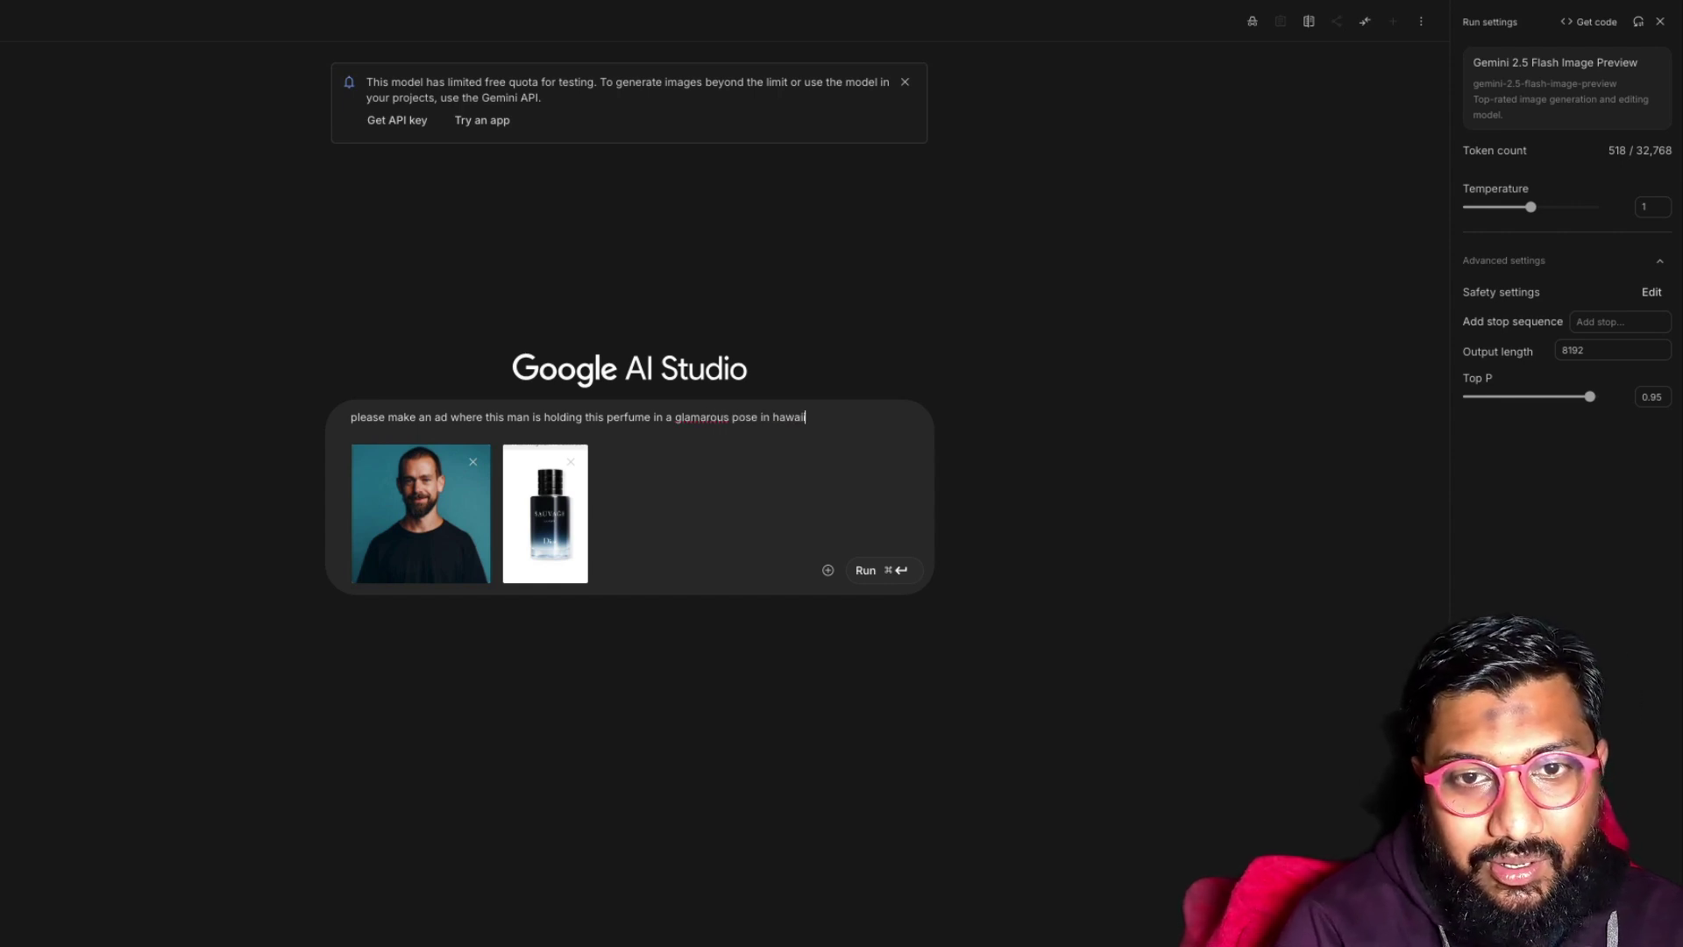
key(super+Return)
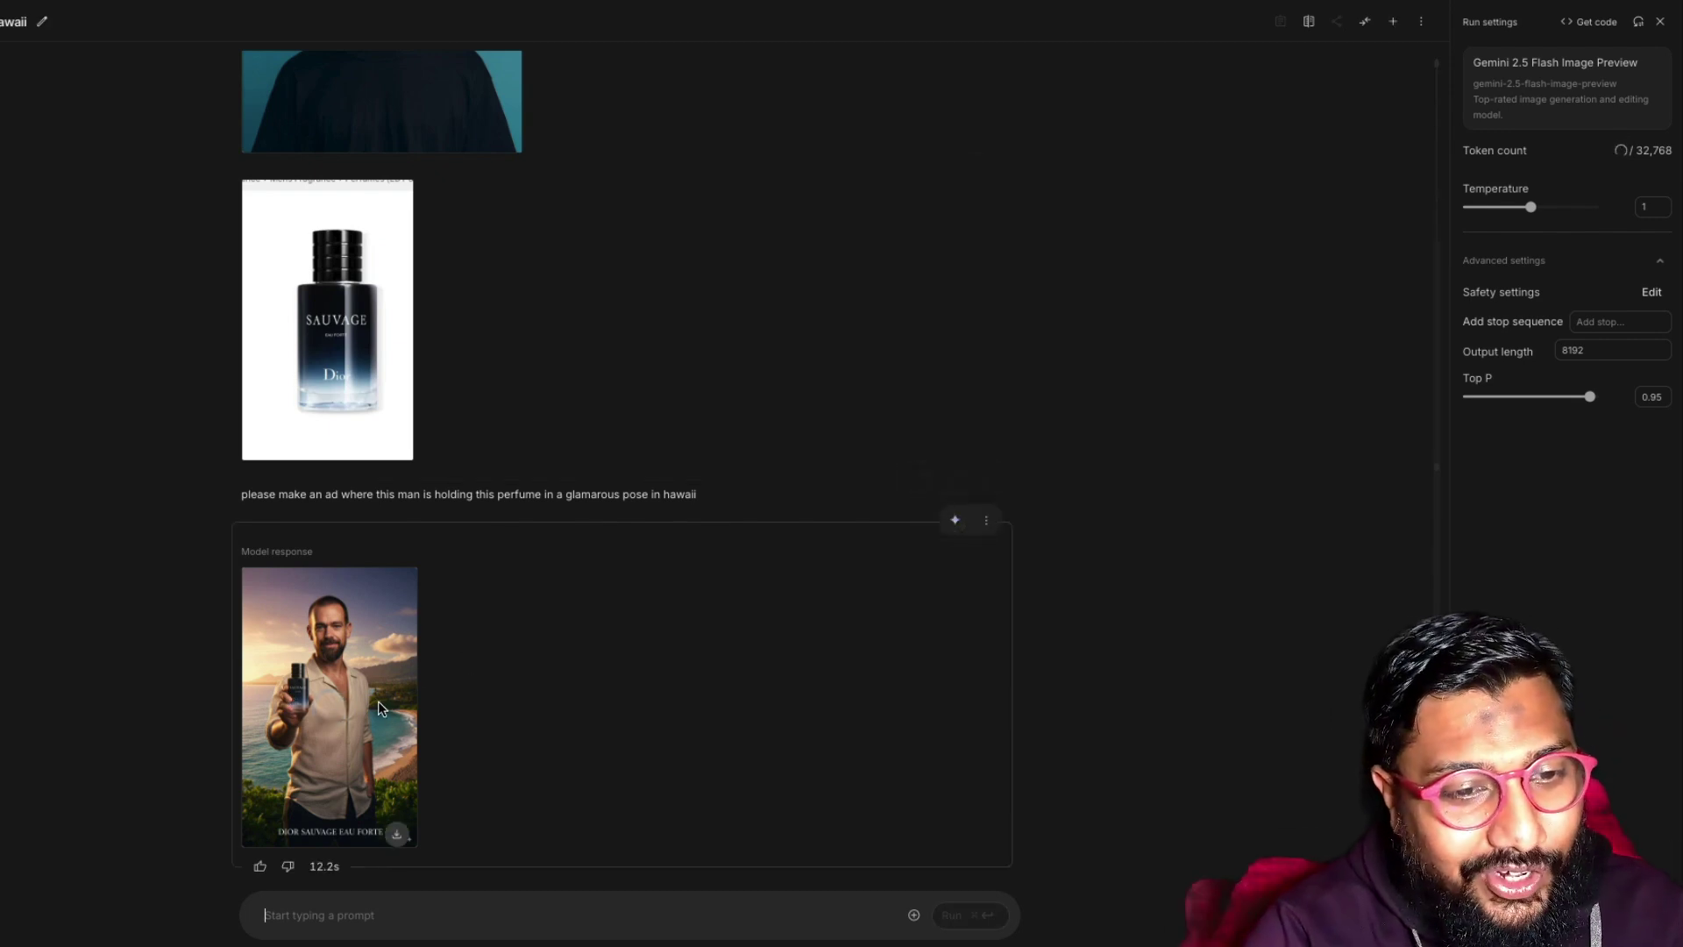
Step: Compare the generated sunset-beach ad with the original perfume photo at full size
click(331, 680)
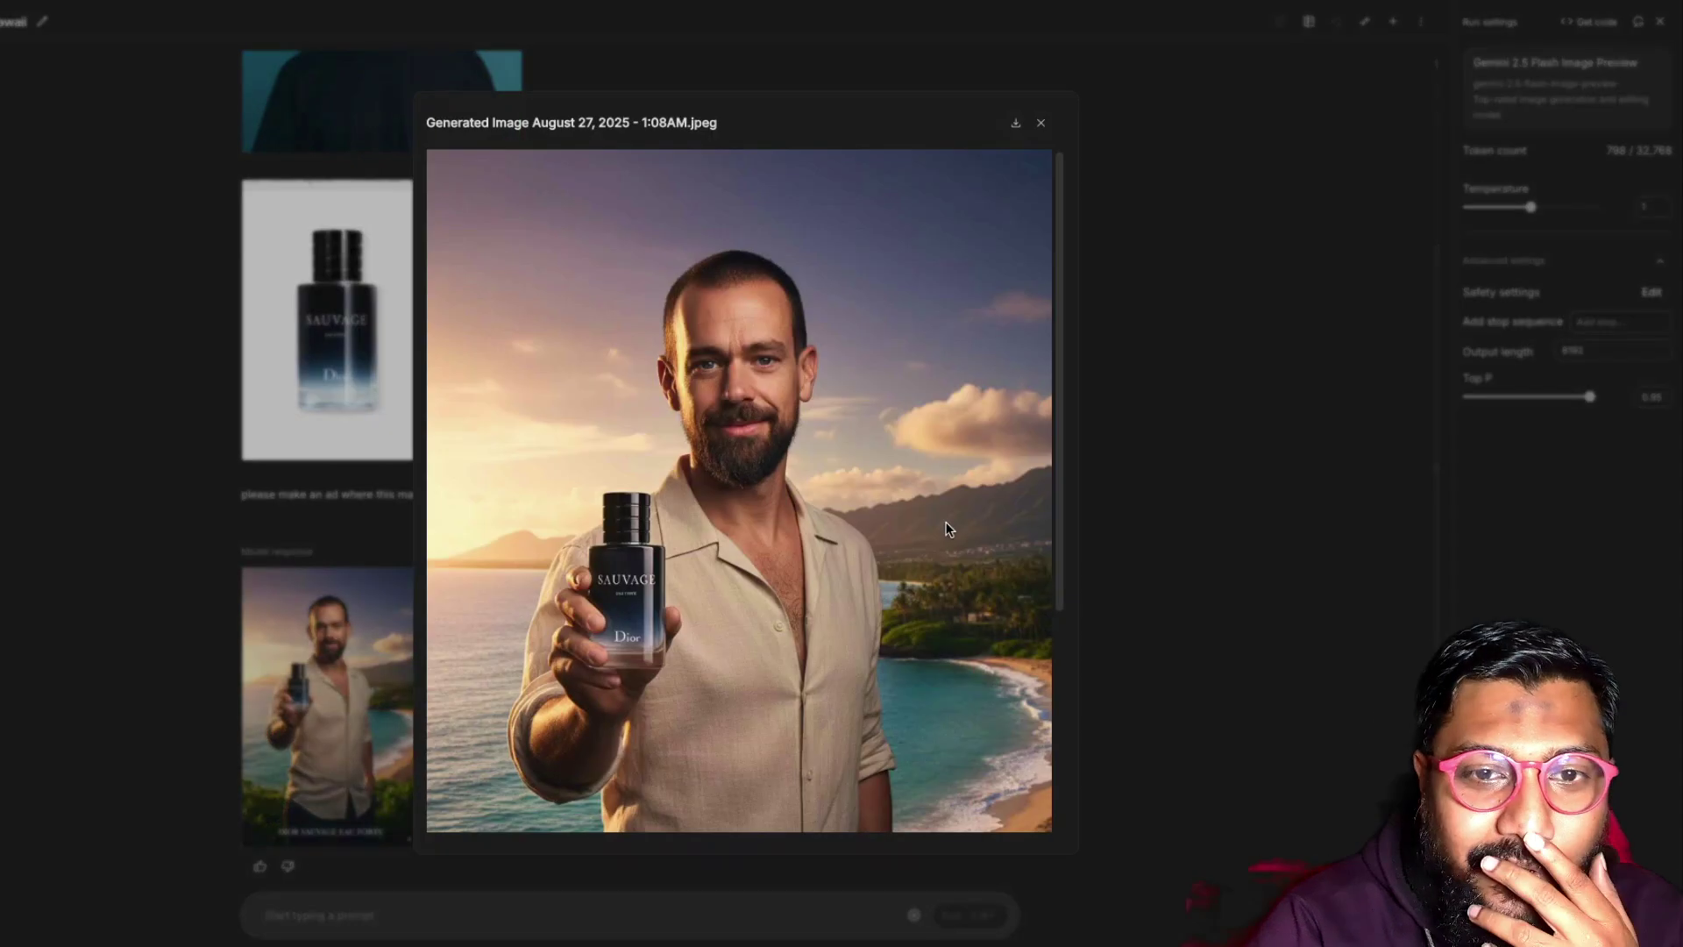
click(1181, 507)
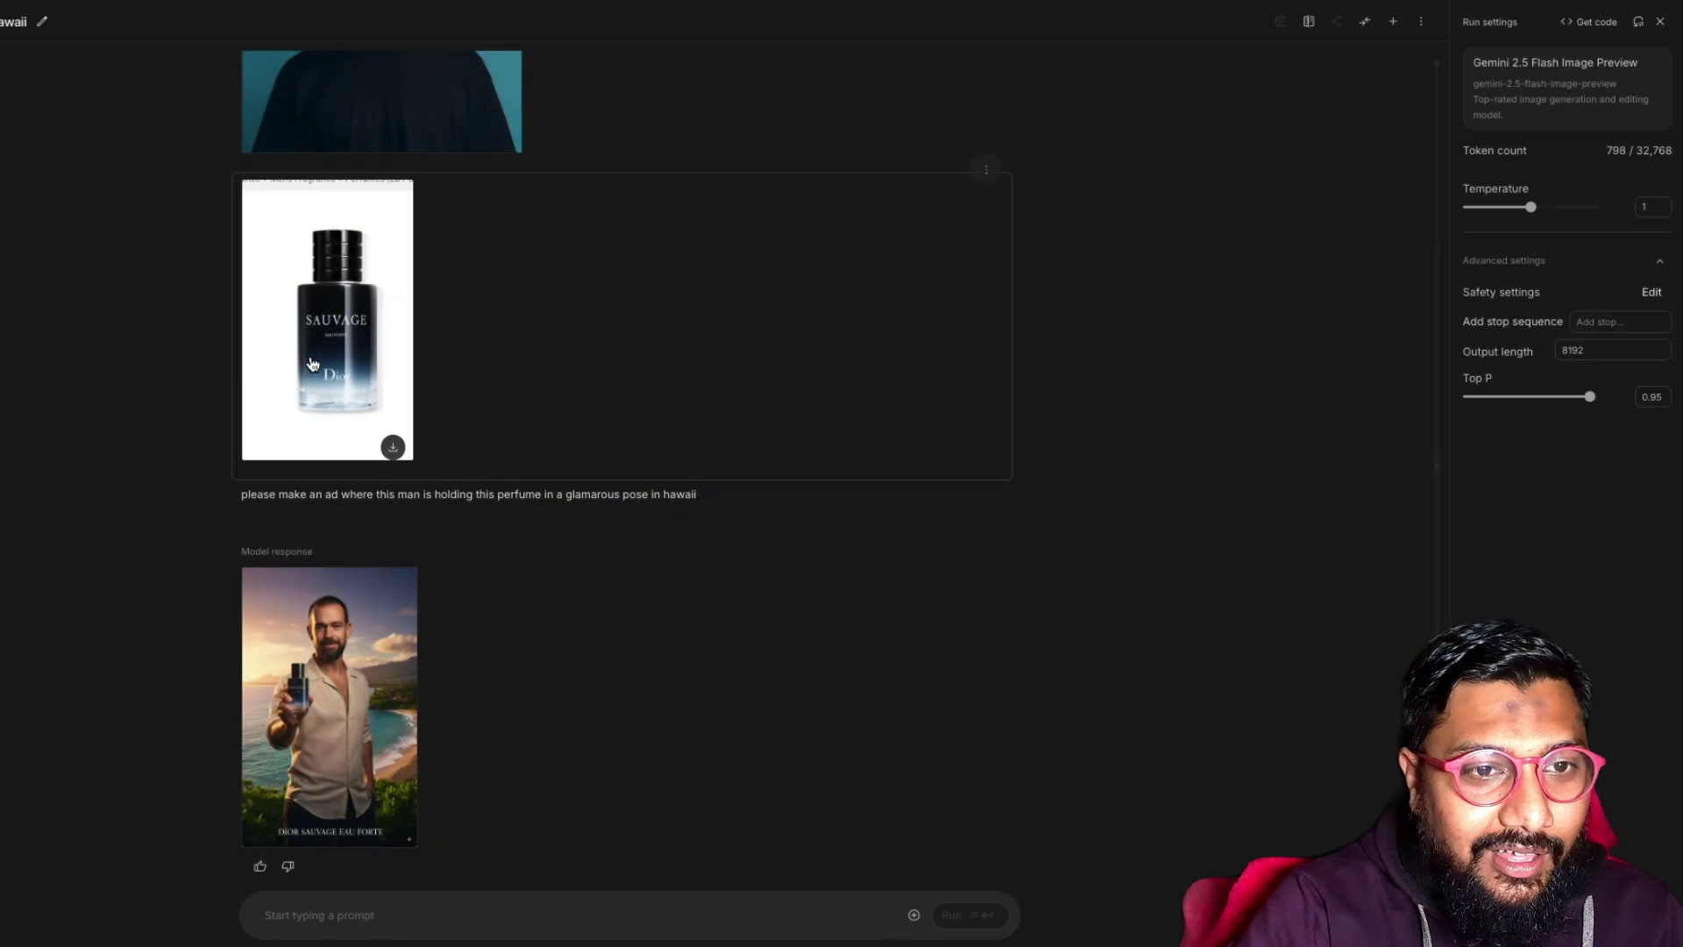
click(365, 437)
click(314, 608)
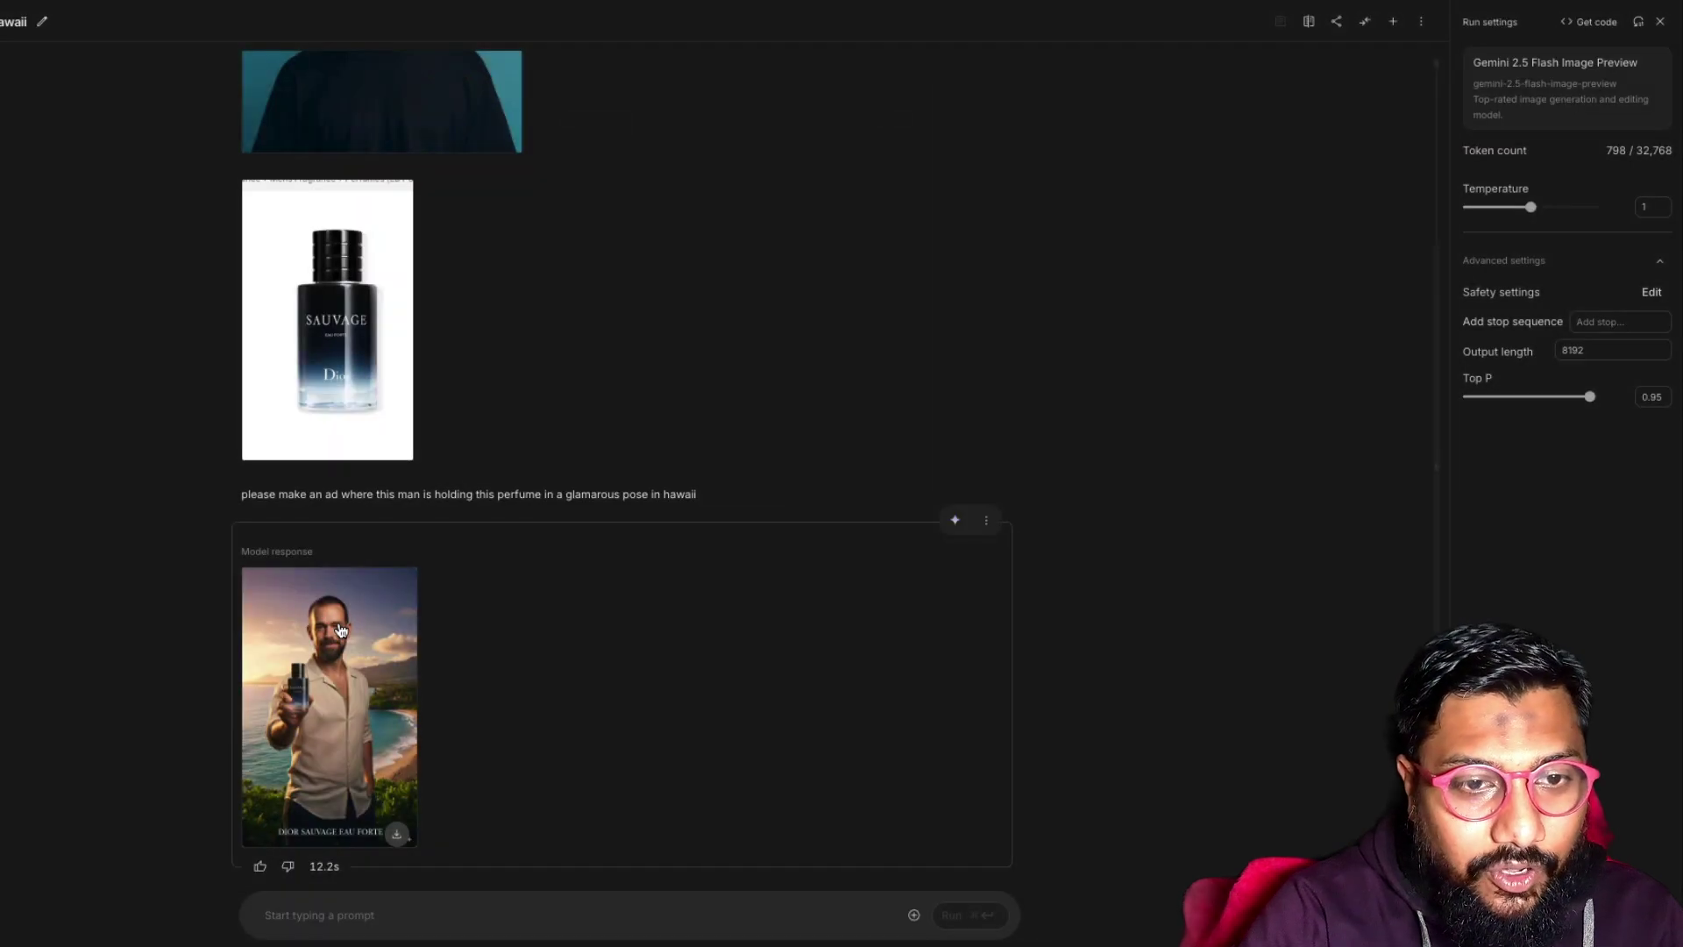
click(315, 613)
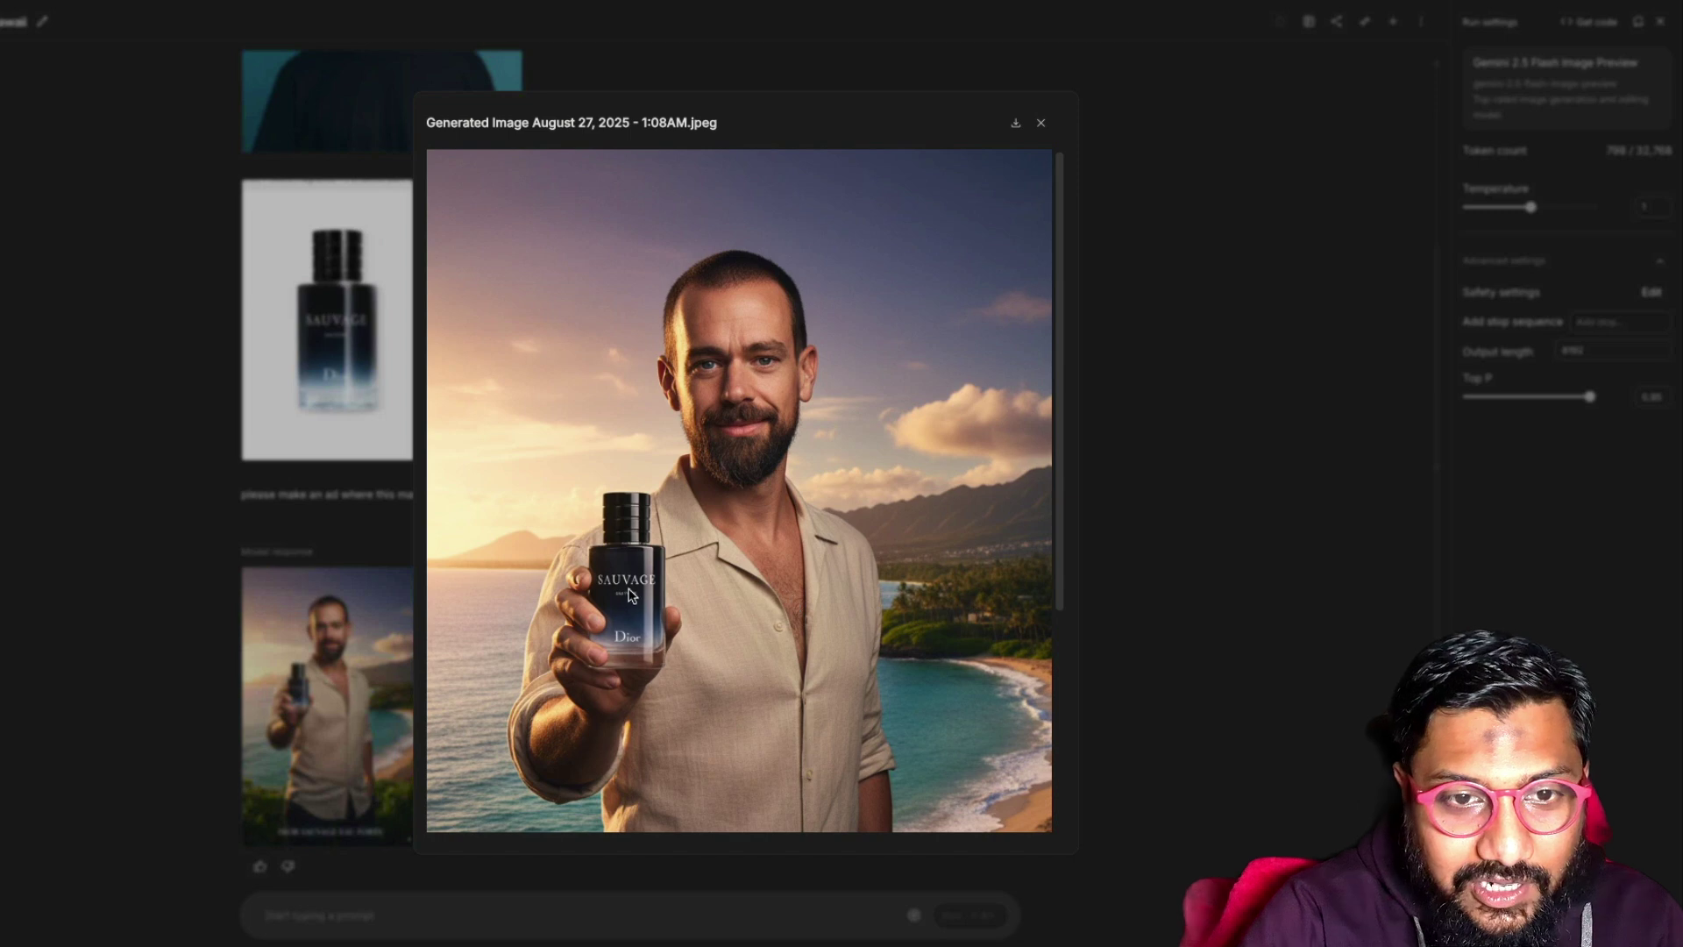
click(368, 333)
click(324, 354)
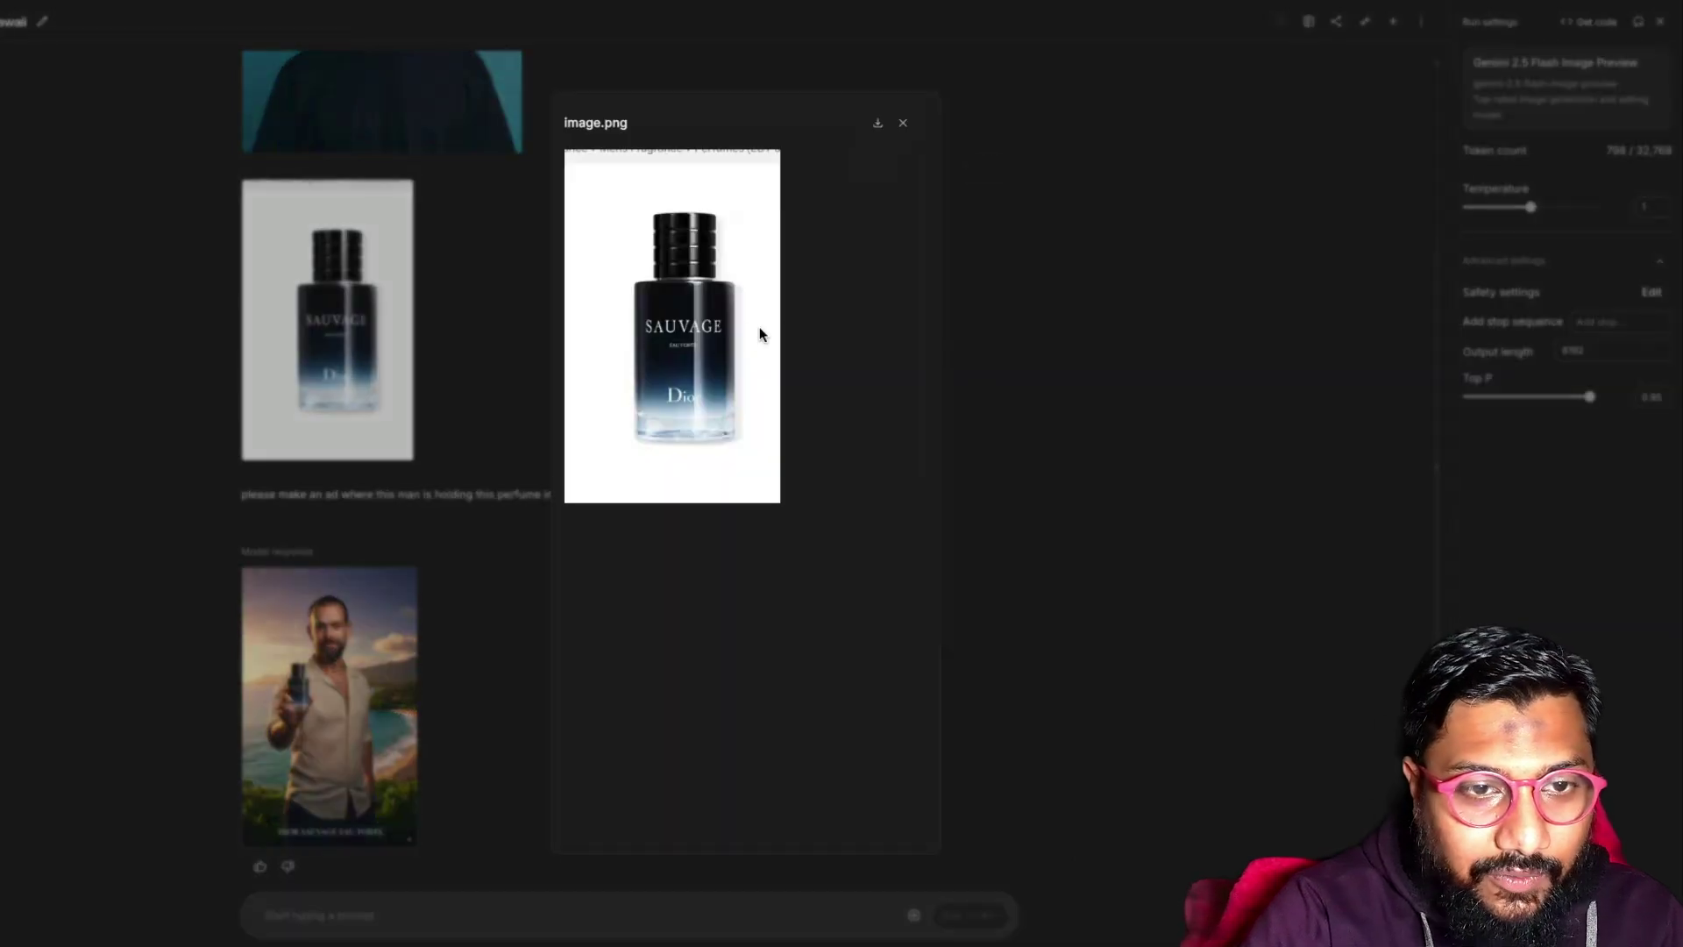
click(325, 624)
click(326, 625)
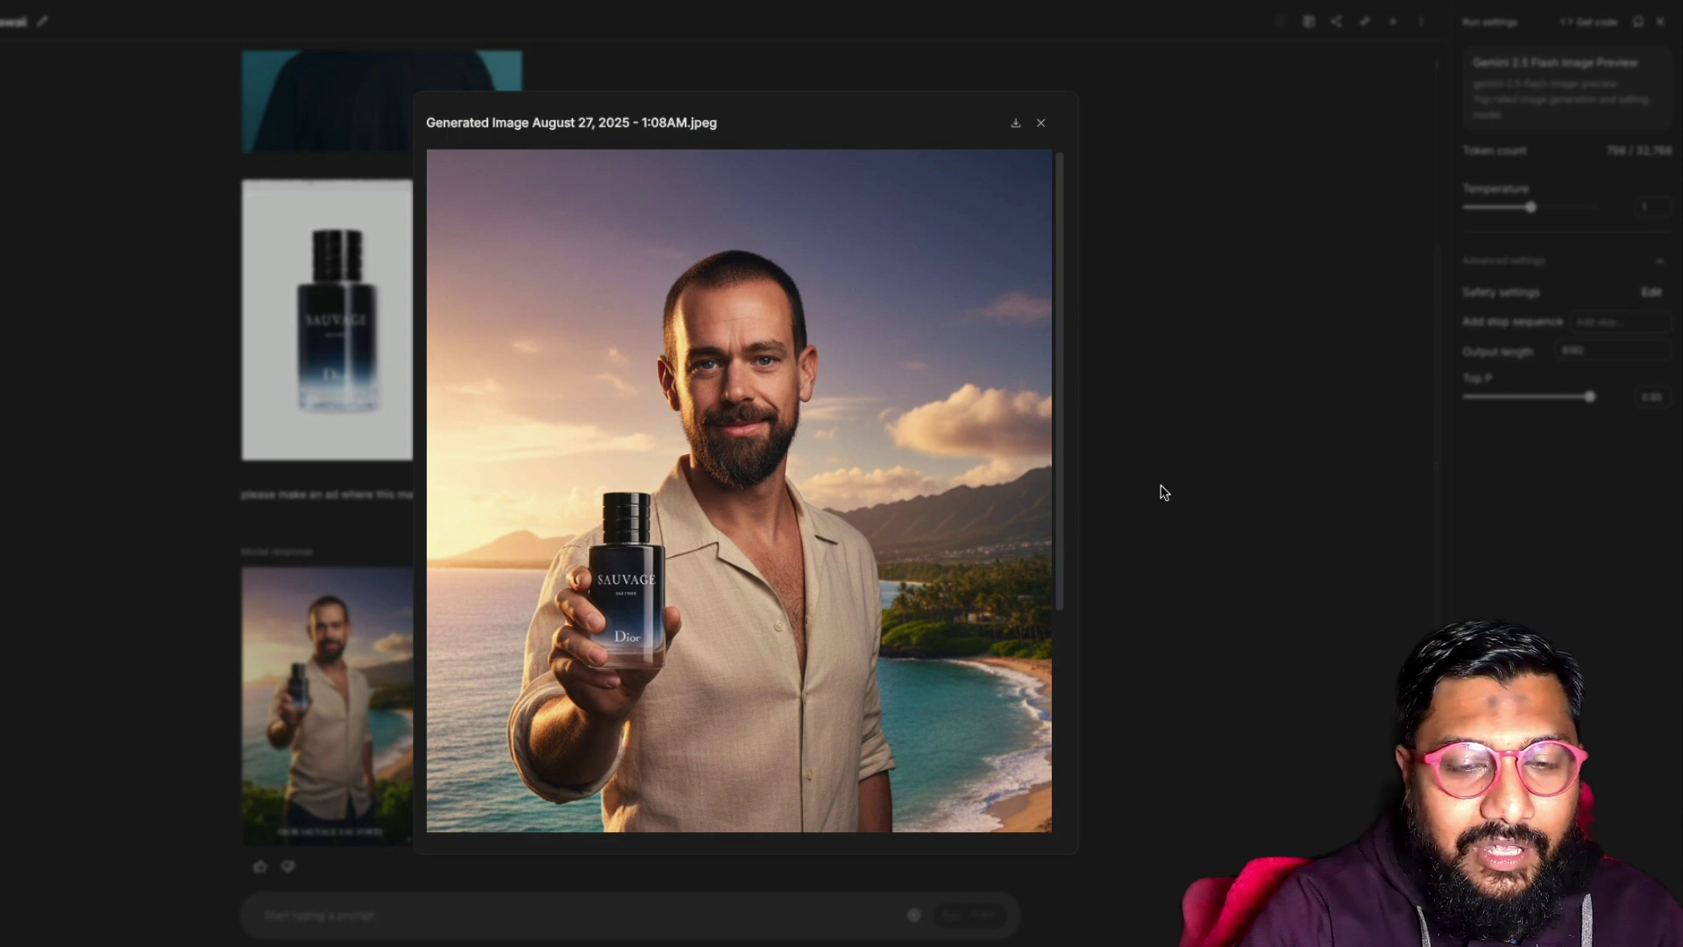
click(1198, 489)
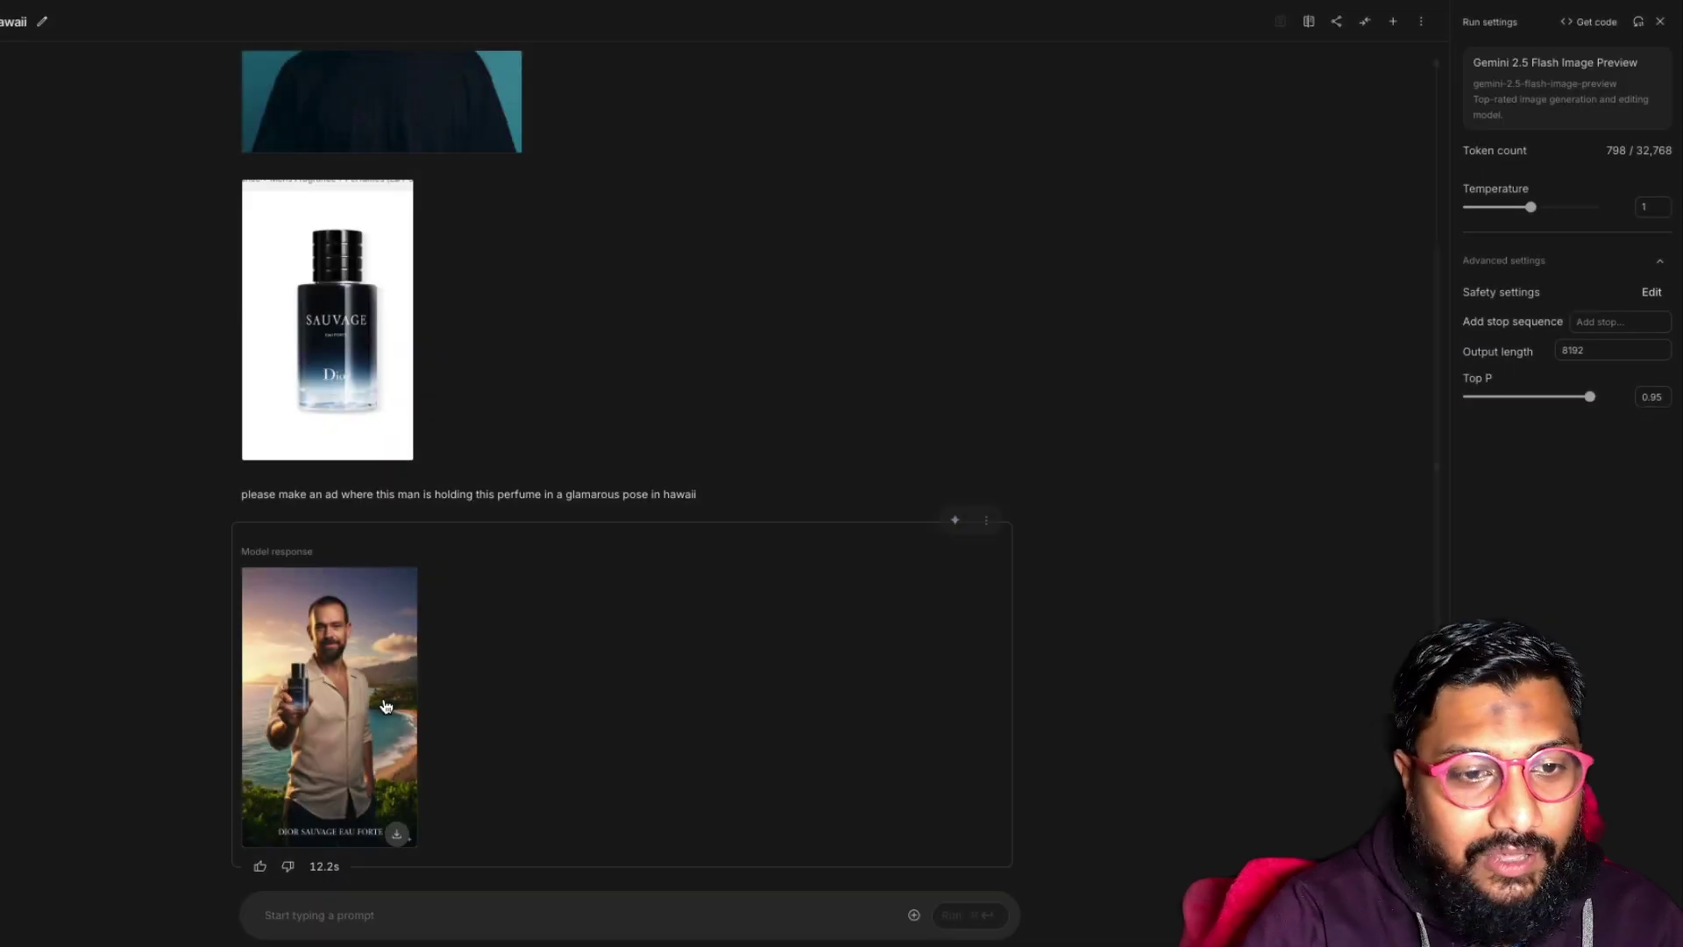
Step: Ask Gemini to add a girlfriend hugging the man in the ad
click(412, 911)
text(can you add a beatiful caucasian girl friend next to this man just hugging him)
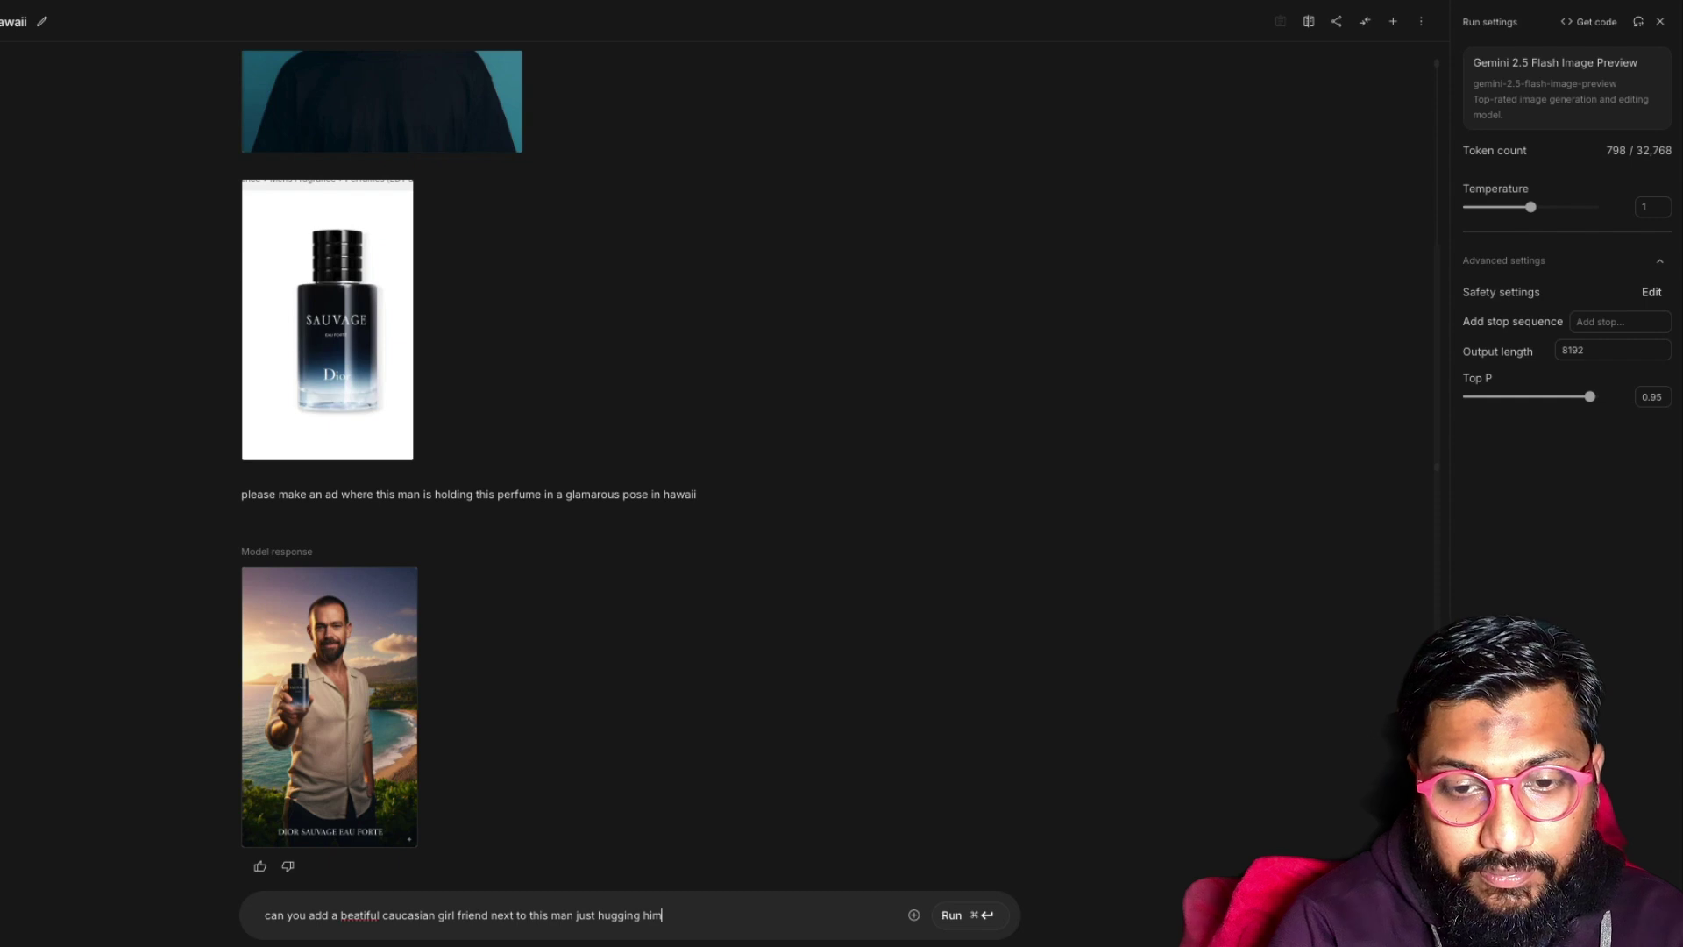
key(super+Return)
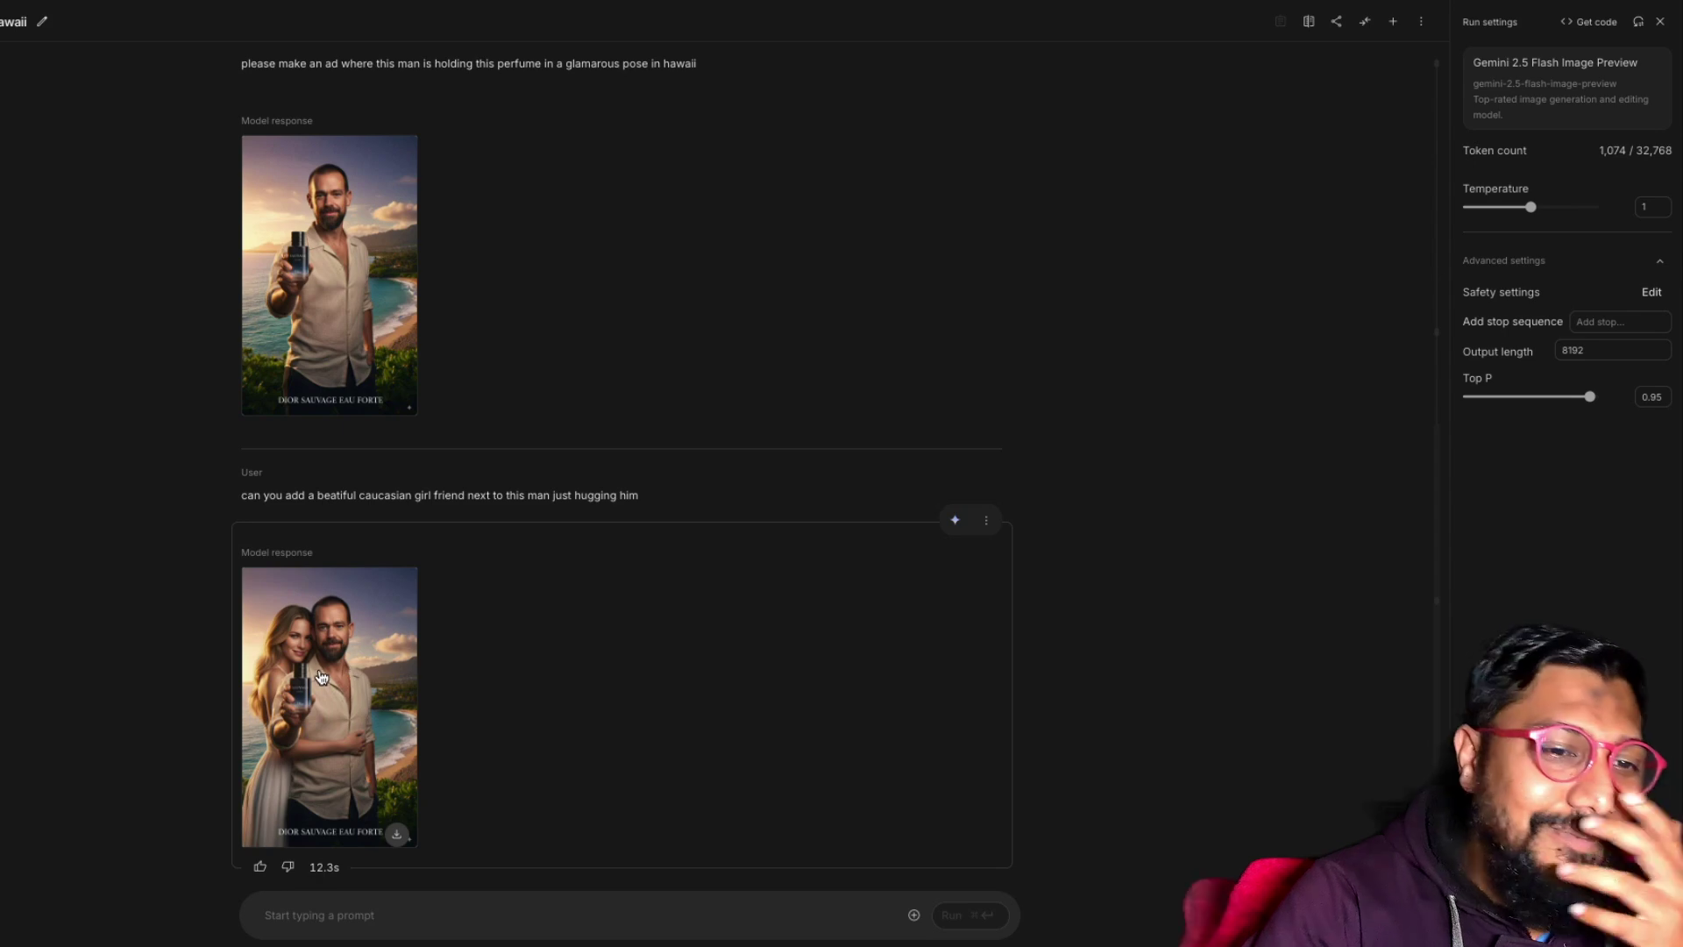
Step: Enlarge the new ad with the blonde woman hugging him to inspect it
click(322, 676)
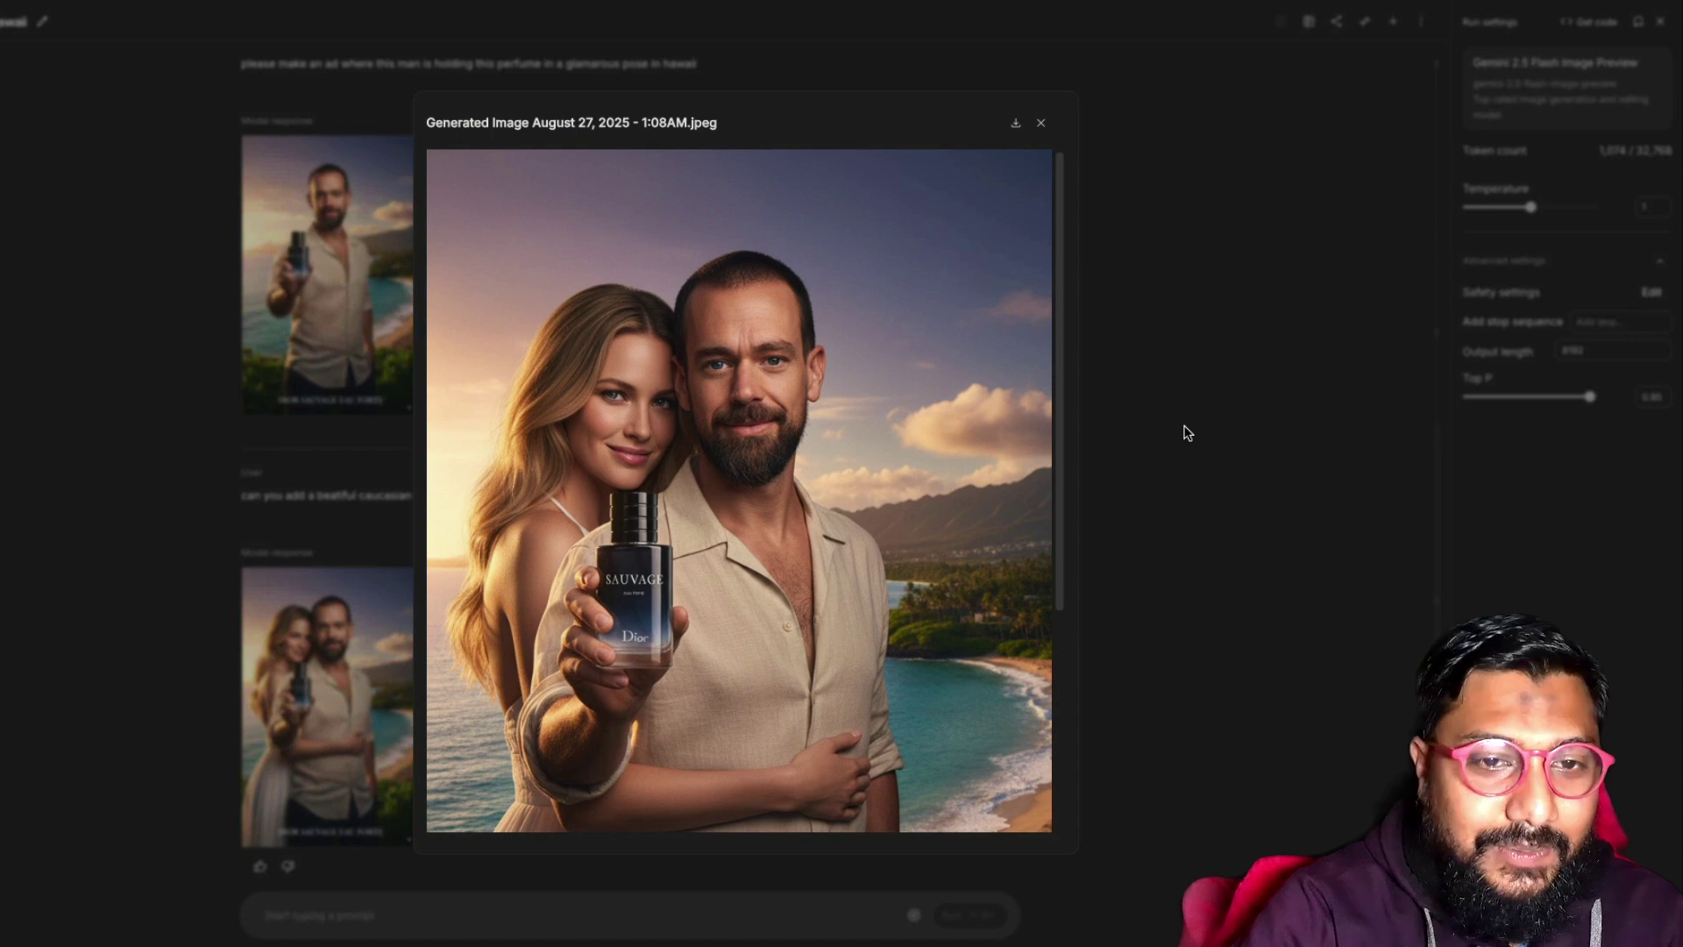
click(1098, 390)
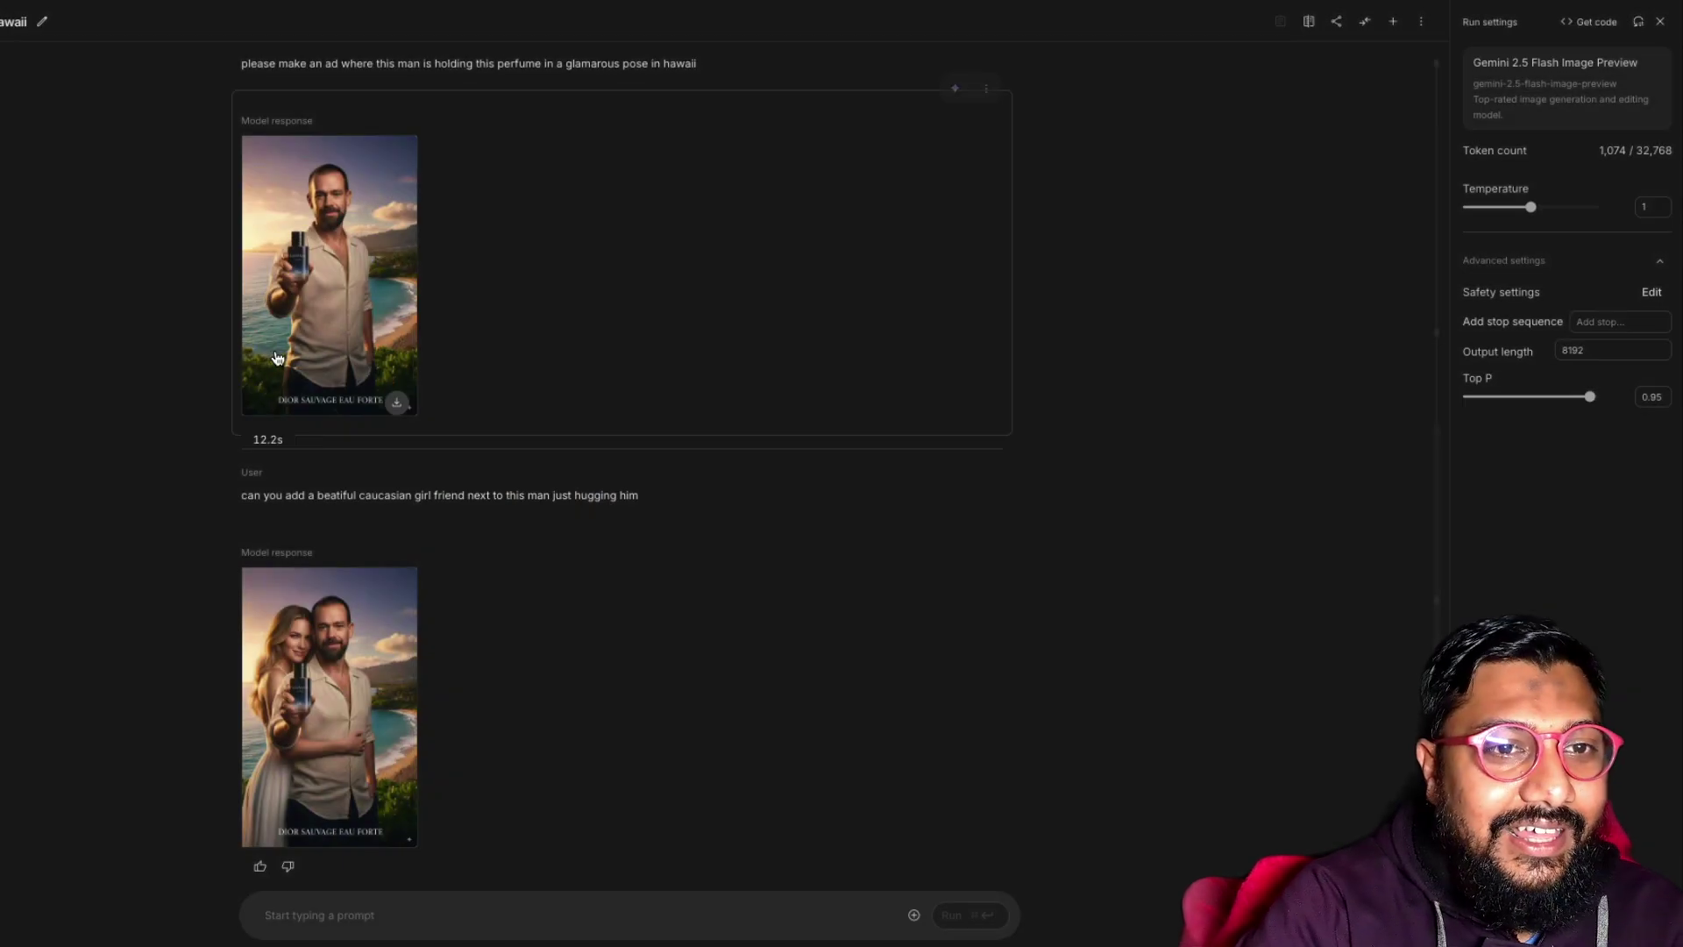
scroll(284, 357, up, 8)
scroll(761, 406, down, 8)
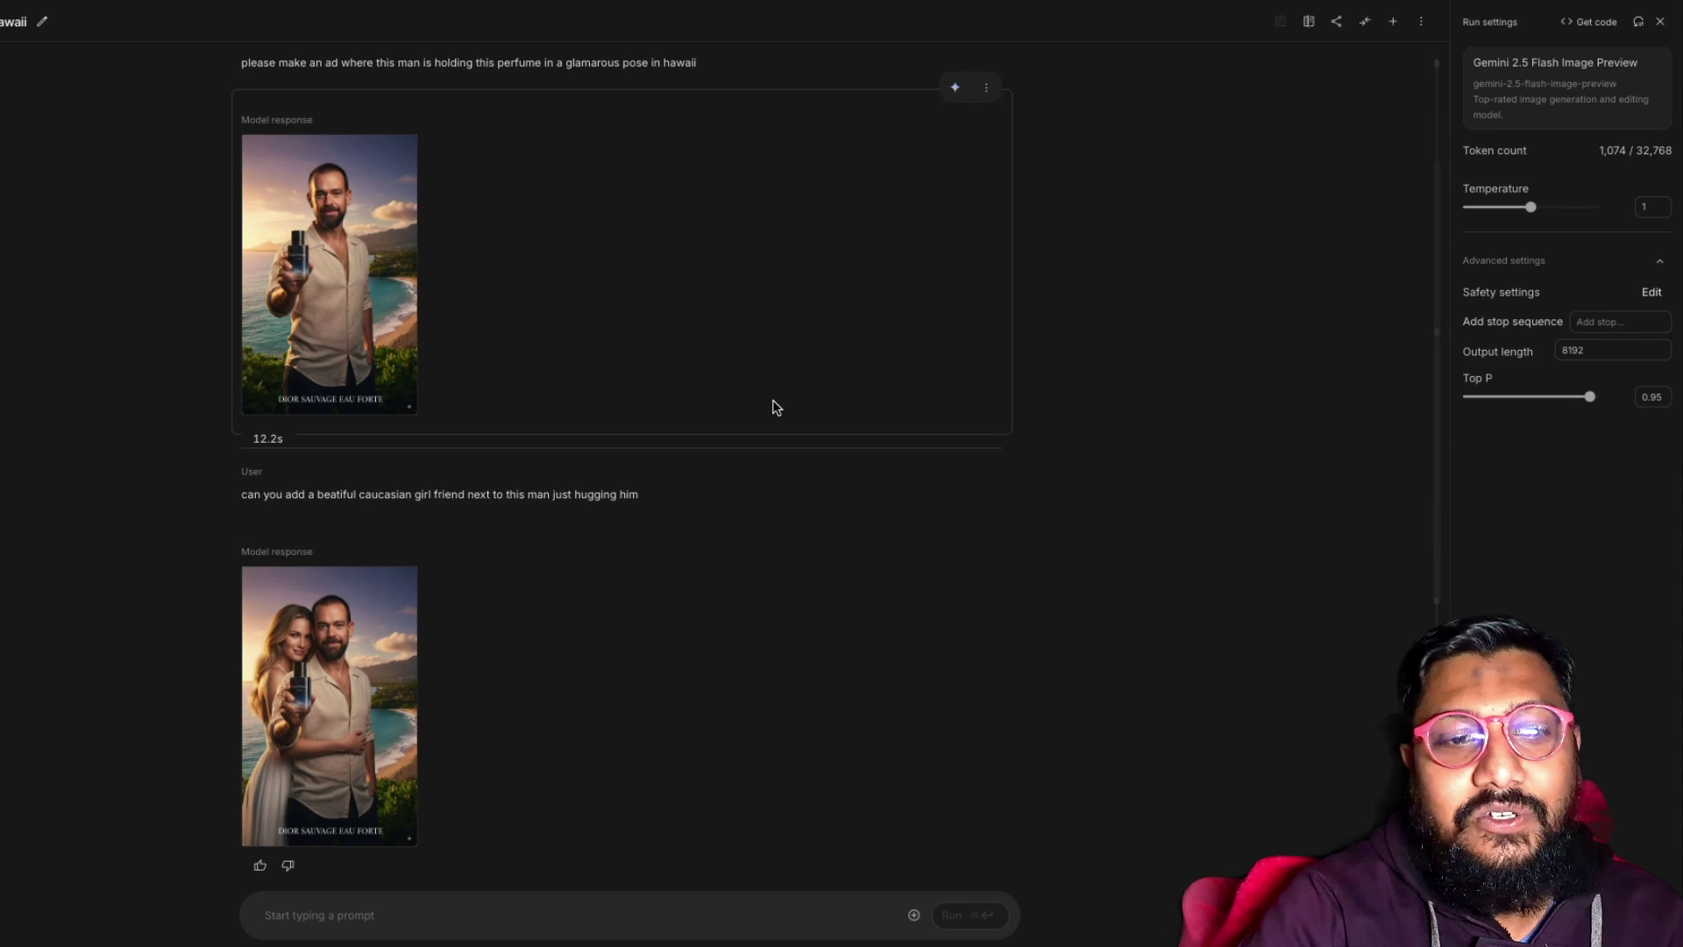
Step: Send the request 'can you add some beautiful hair on the man's head'
click(364, 911)
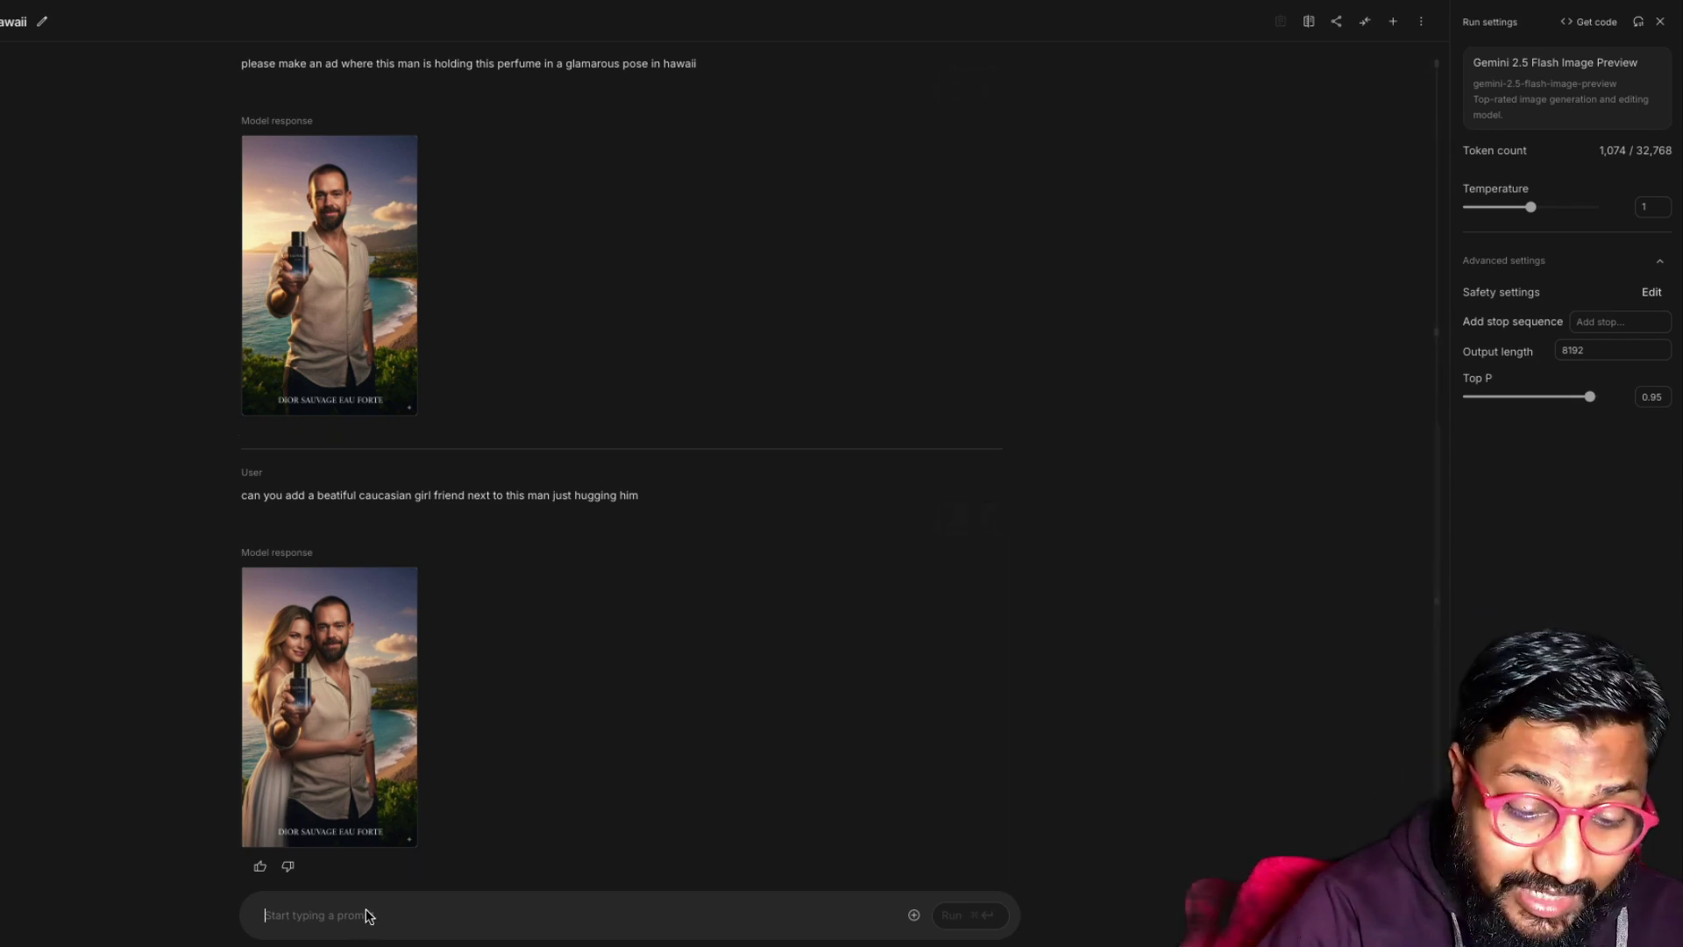
text(can you ad)
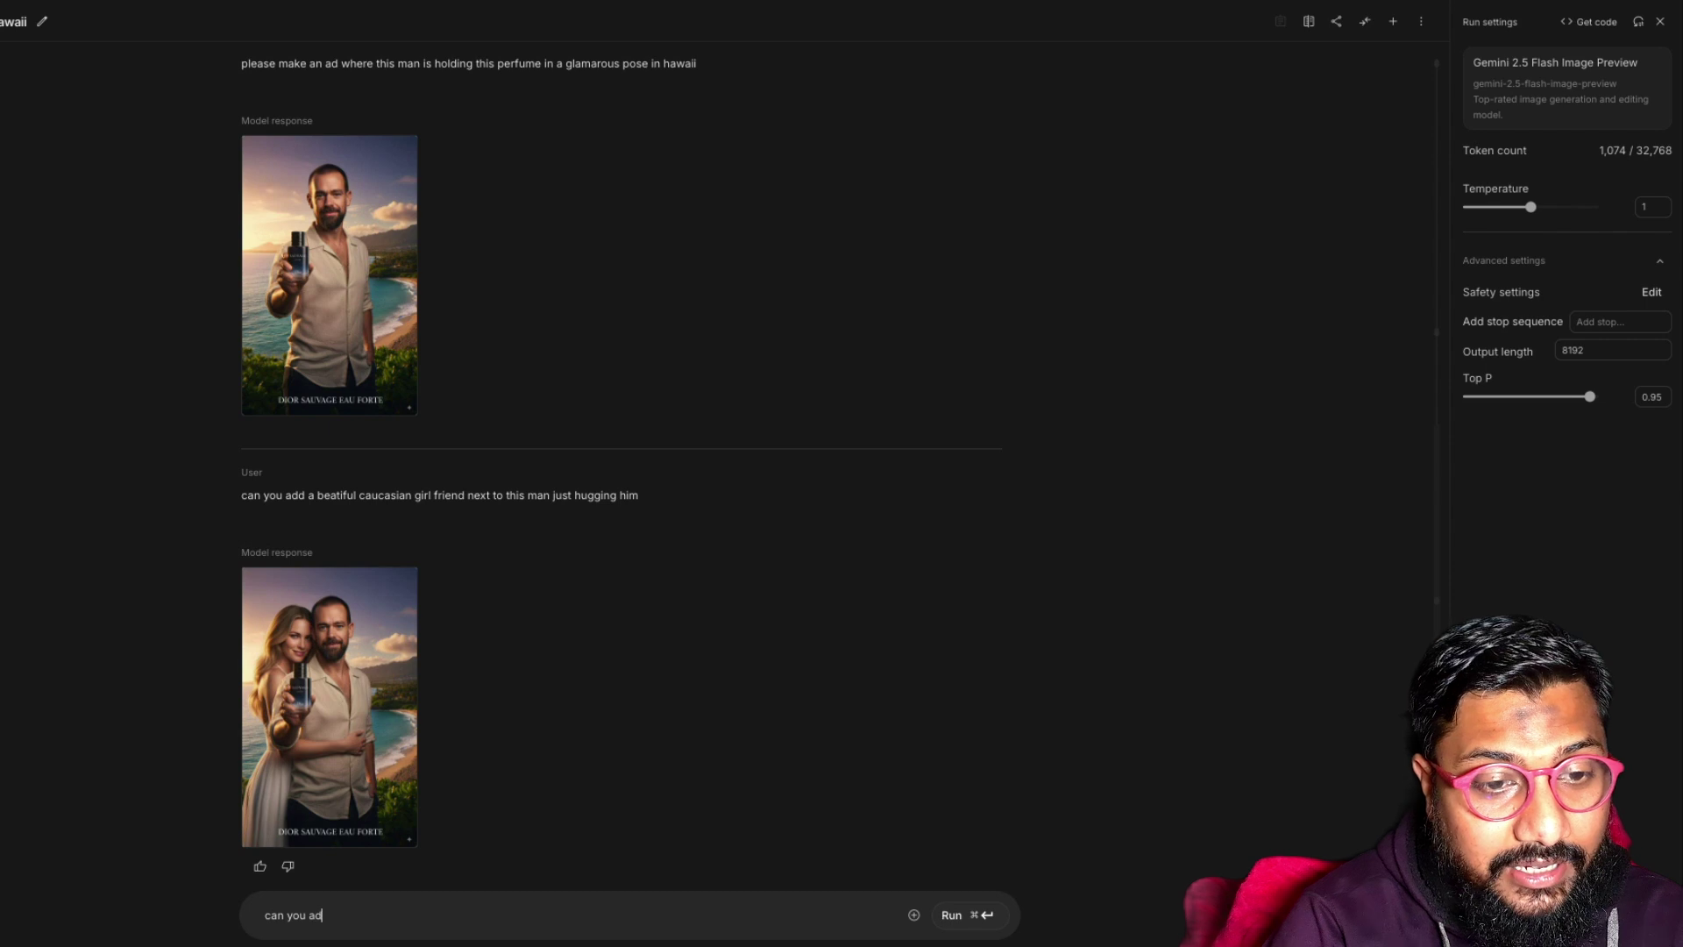
text(d some beautiful )
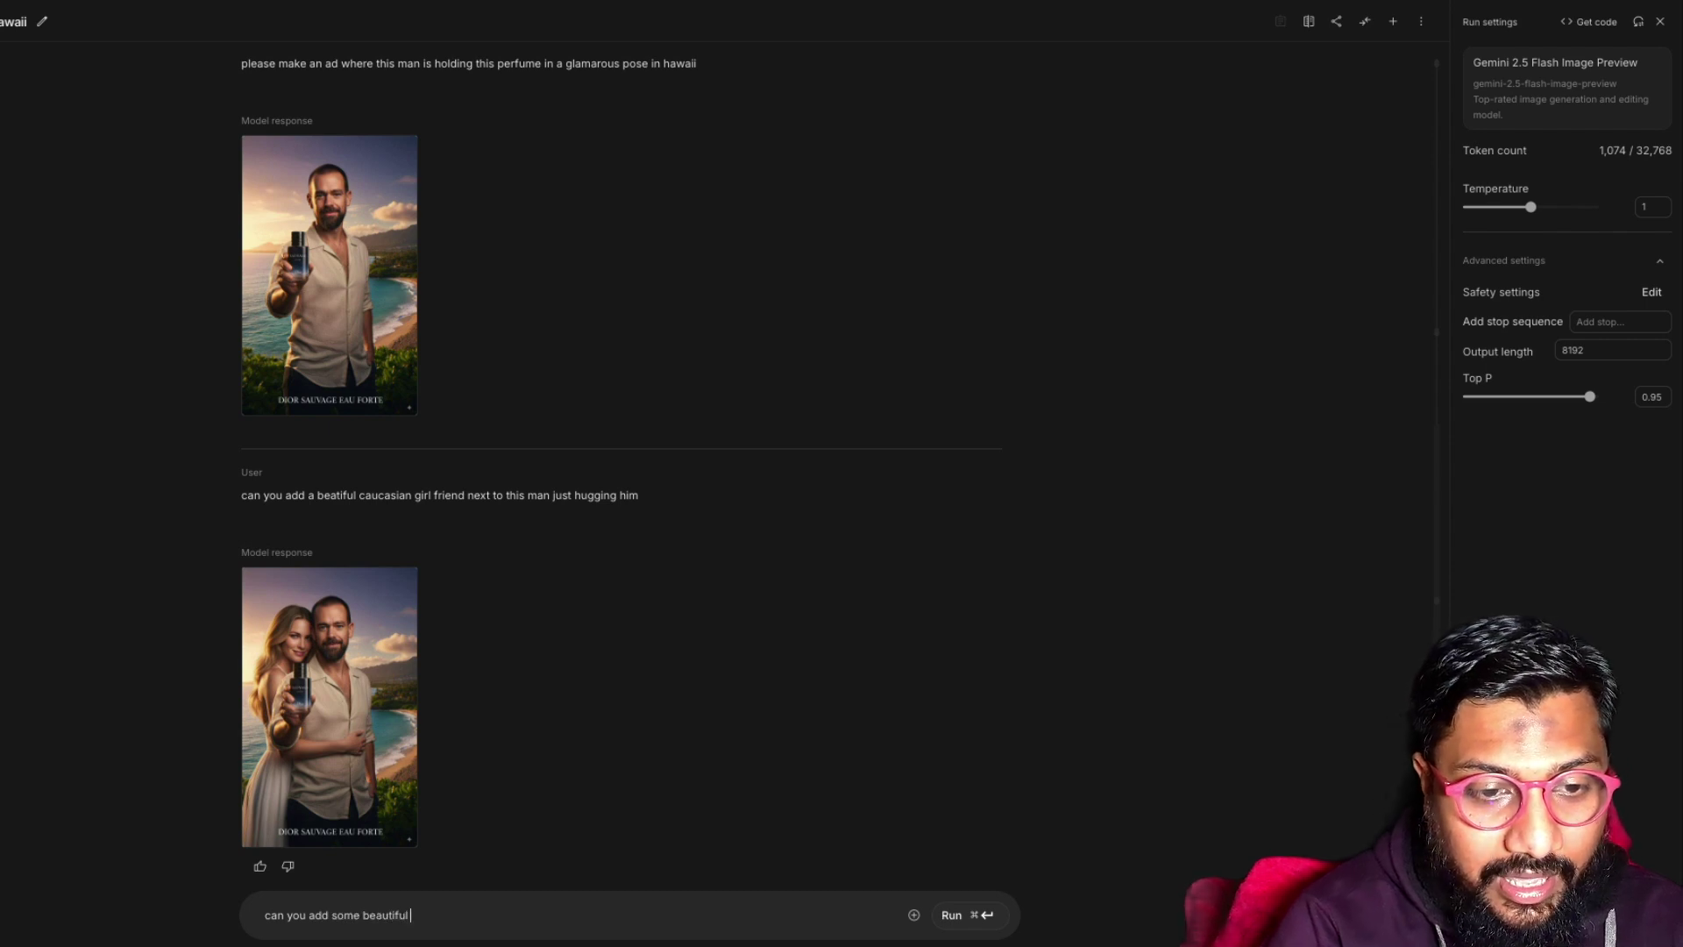
text(hair on the man)
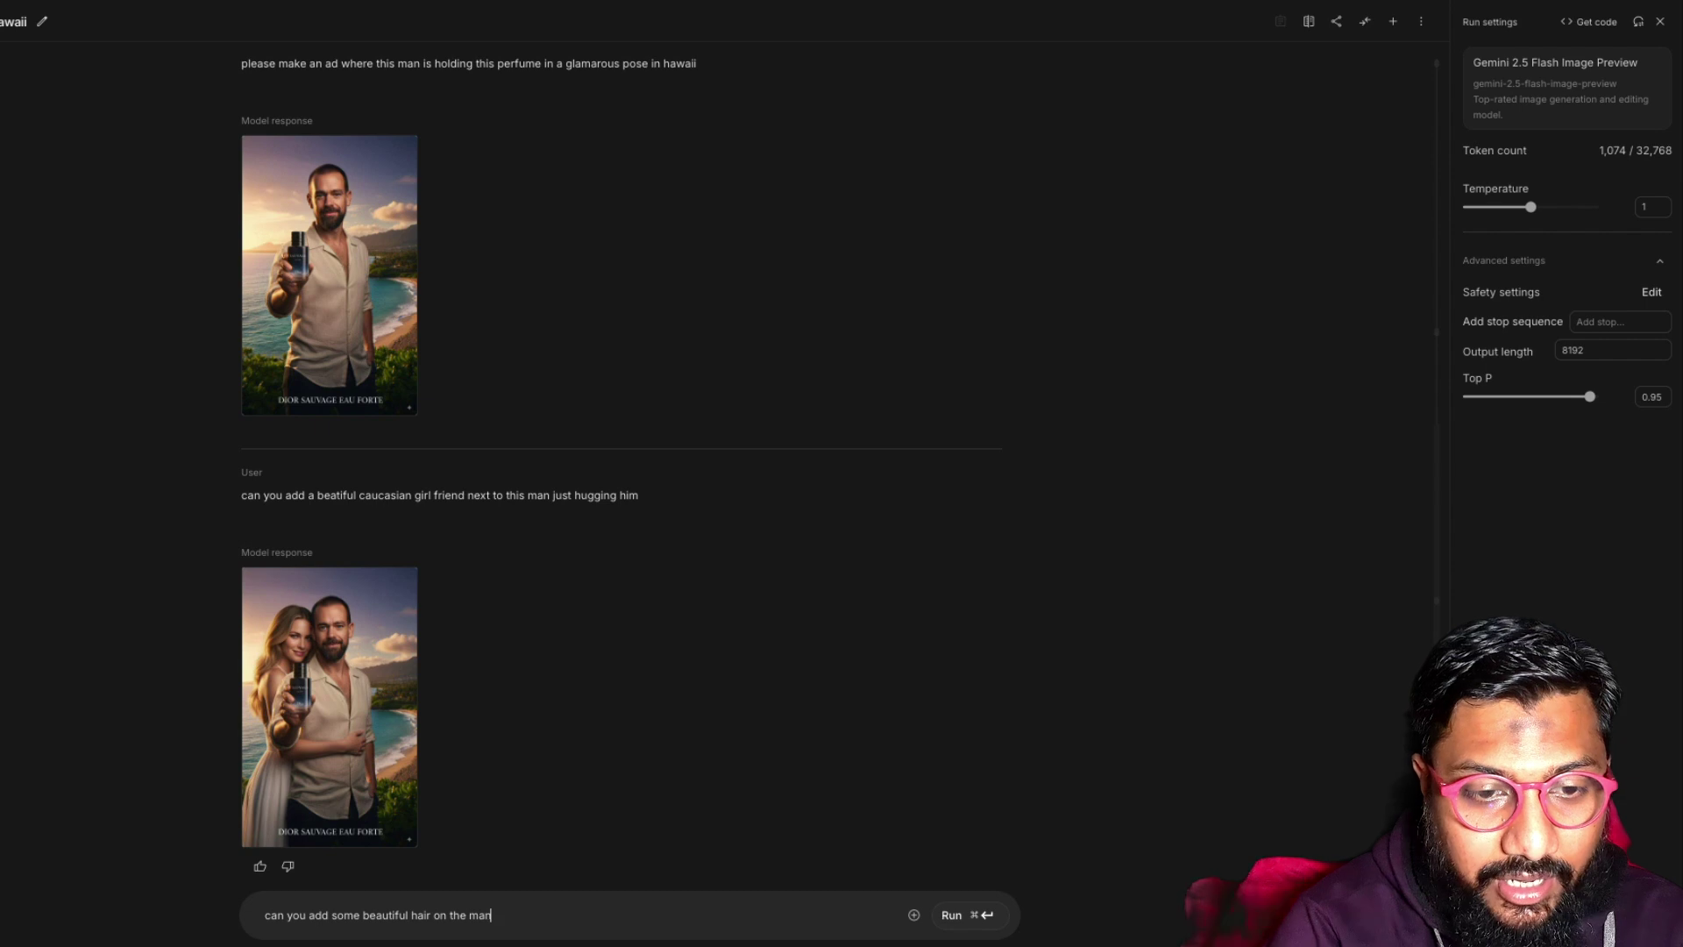
text('s head)
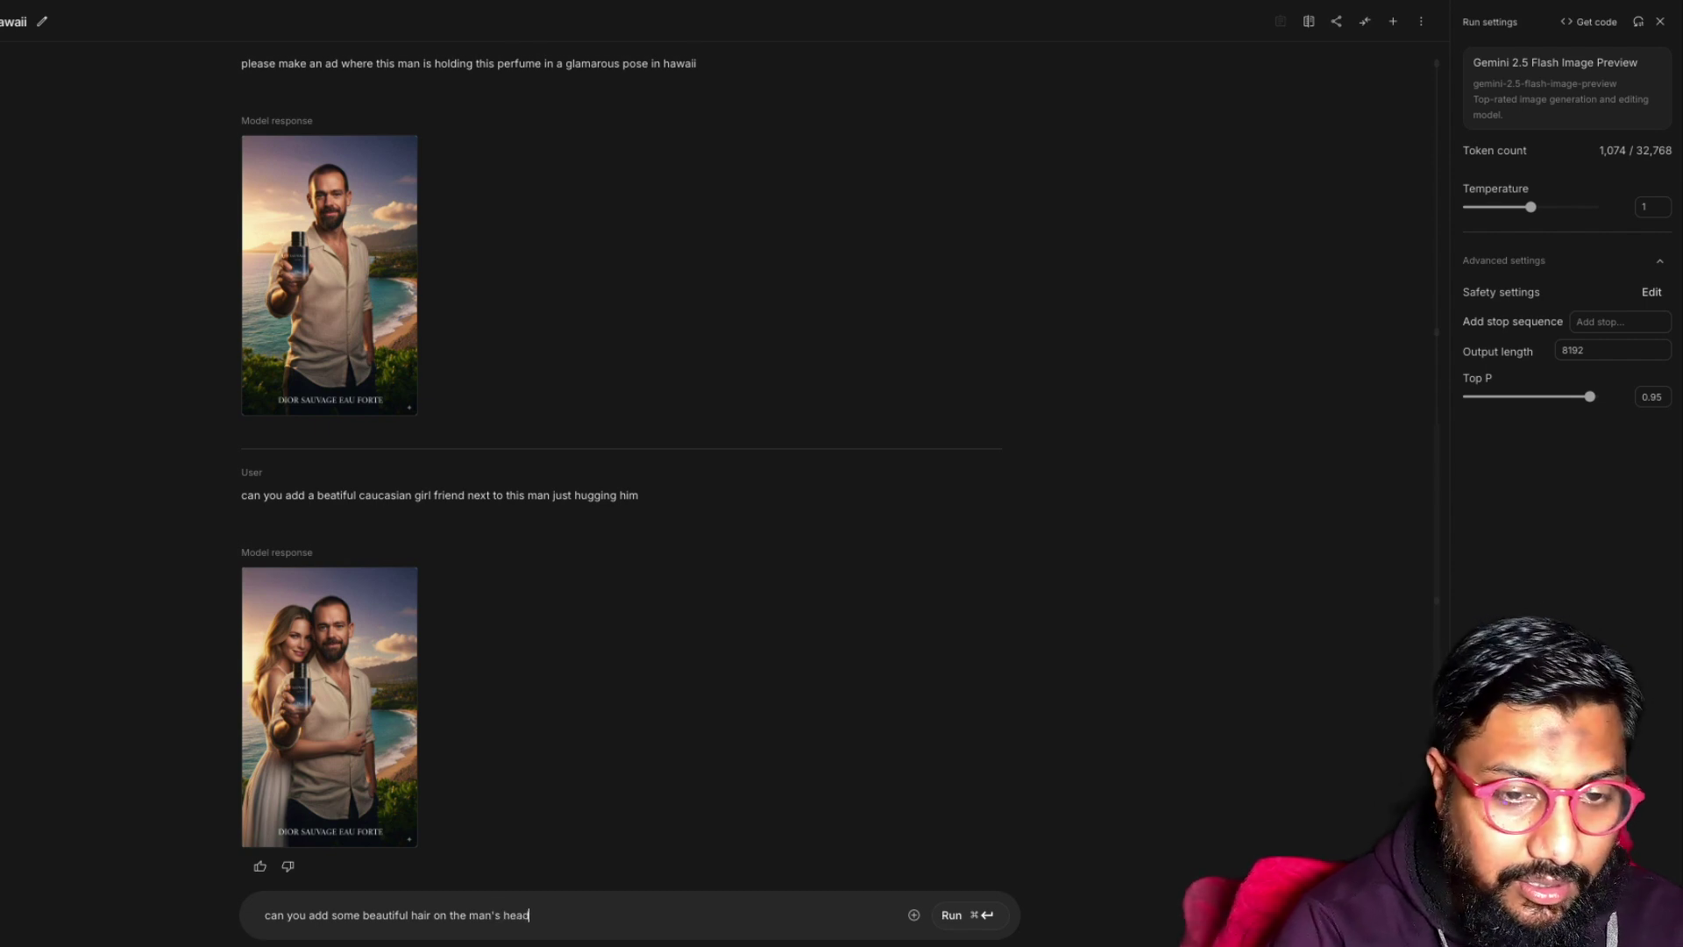
key(Return)
click(947, 917)
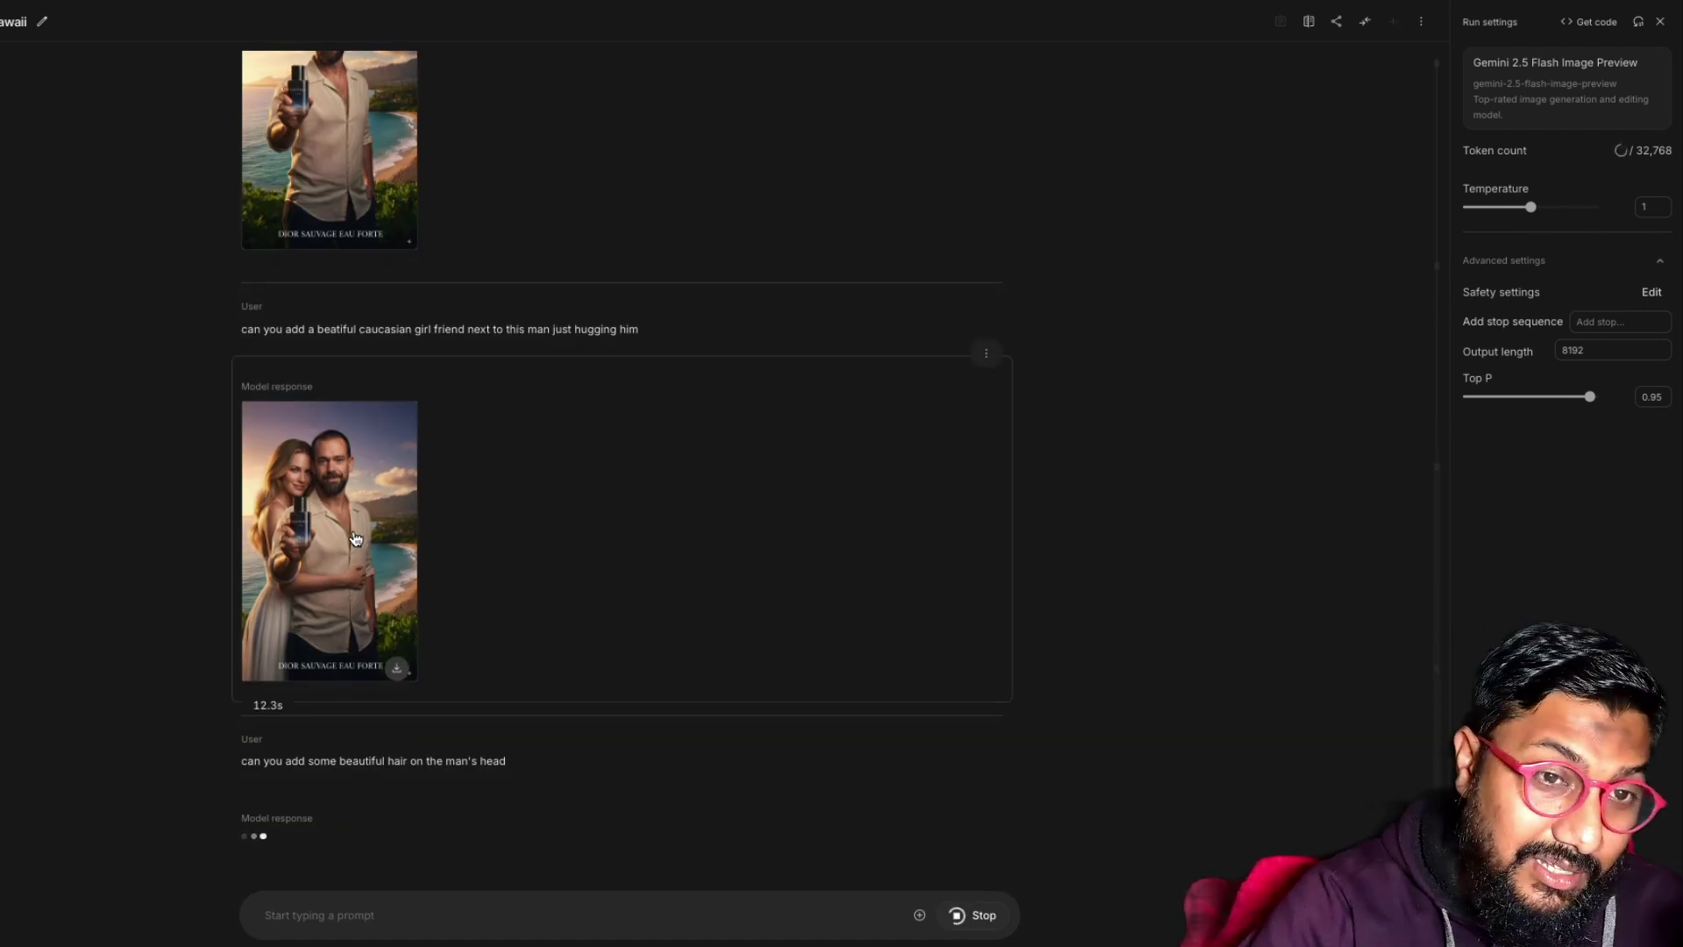
Step: View the girlfriend ad and the new thick dark-haired version at full size
click(369, 533)
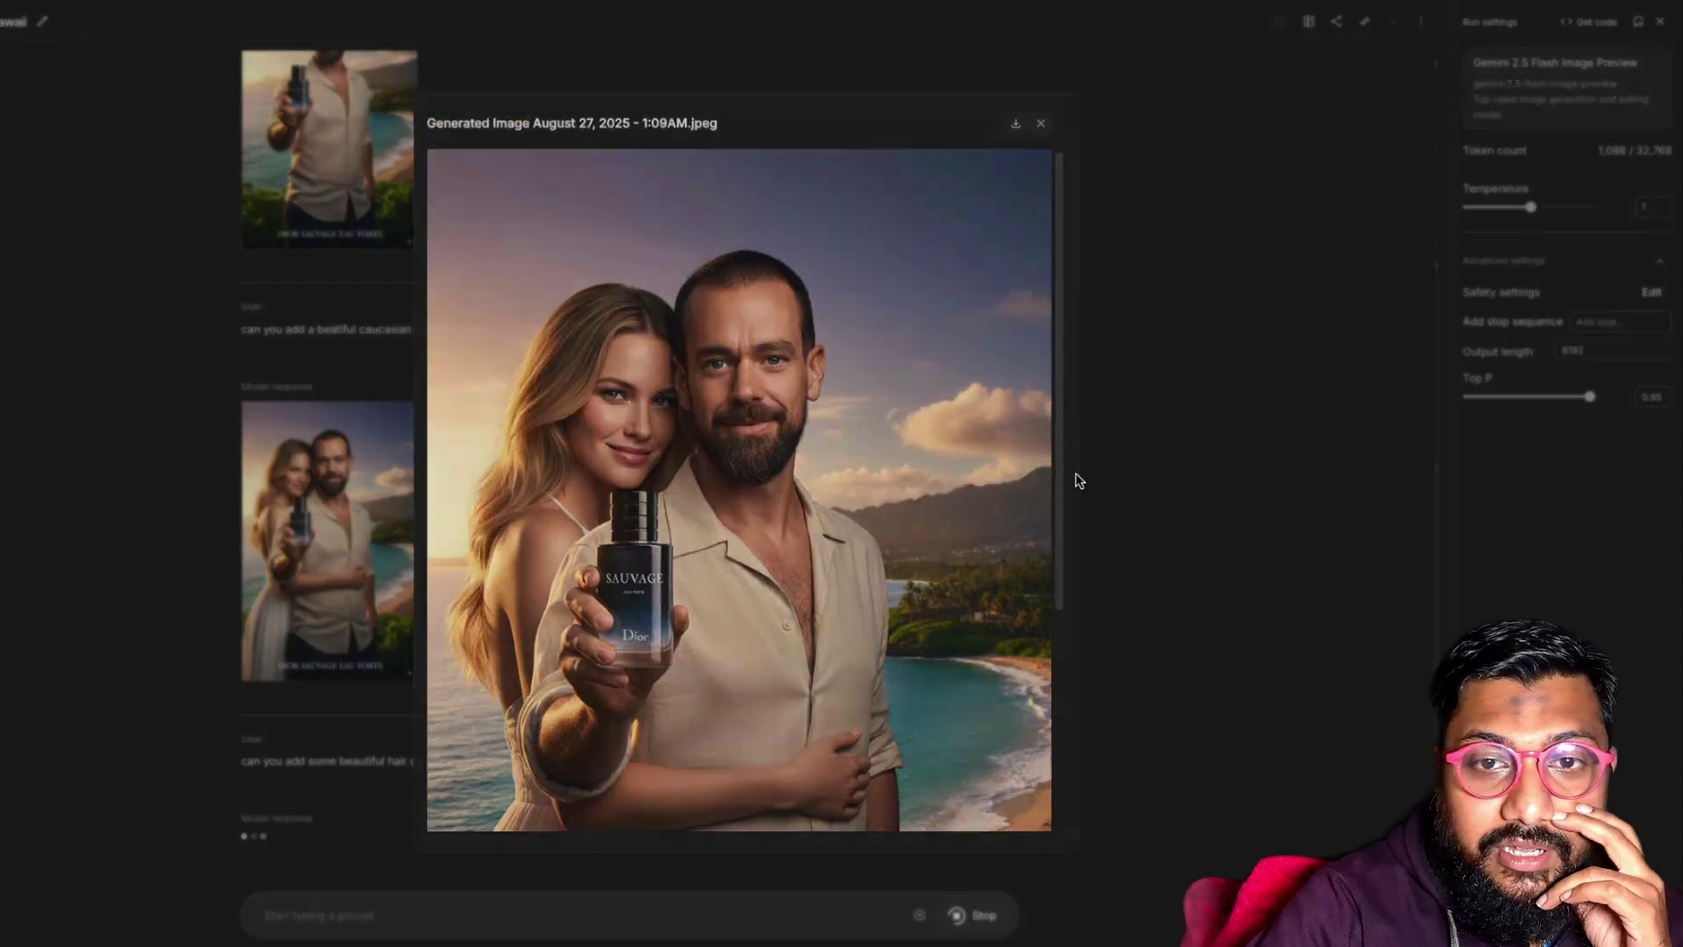
click(1145, 465)
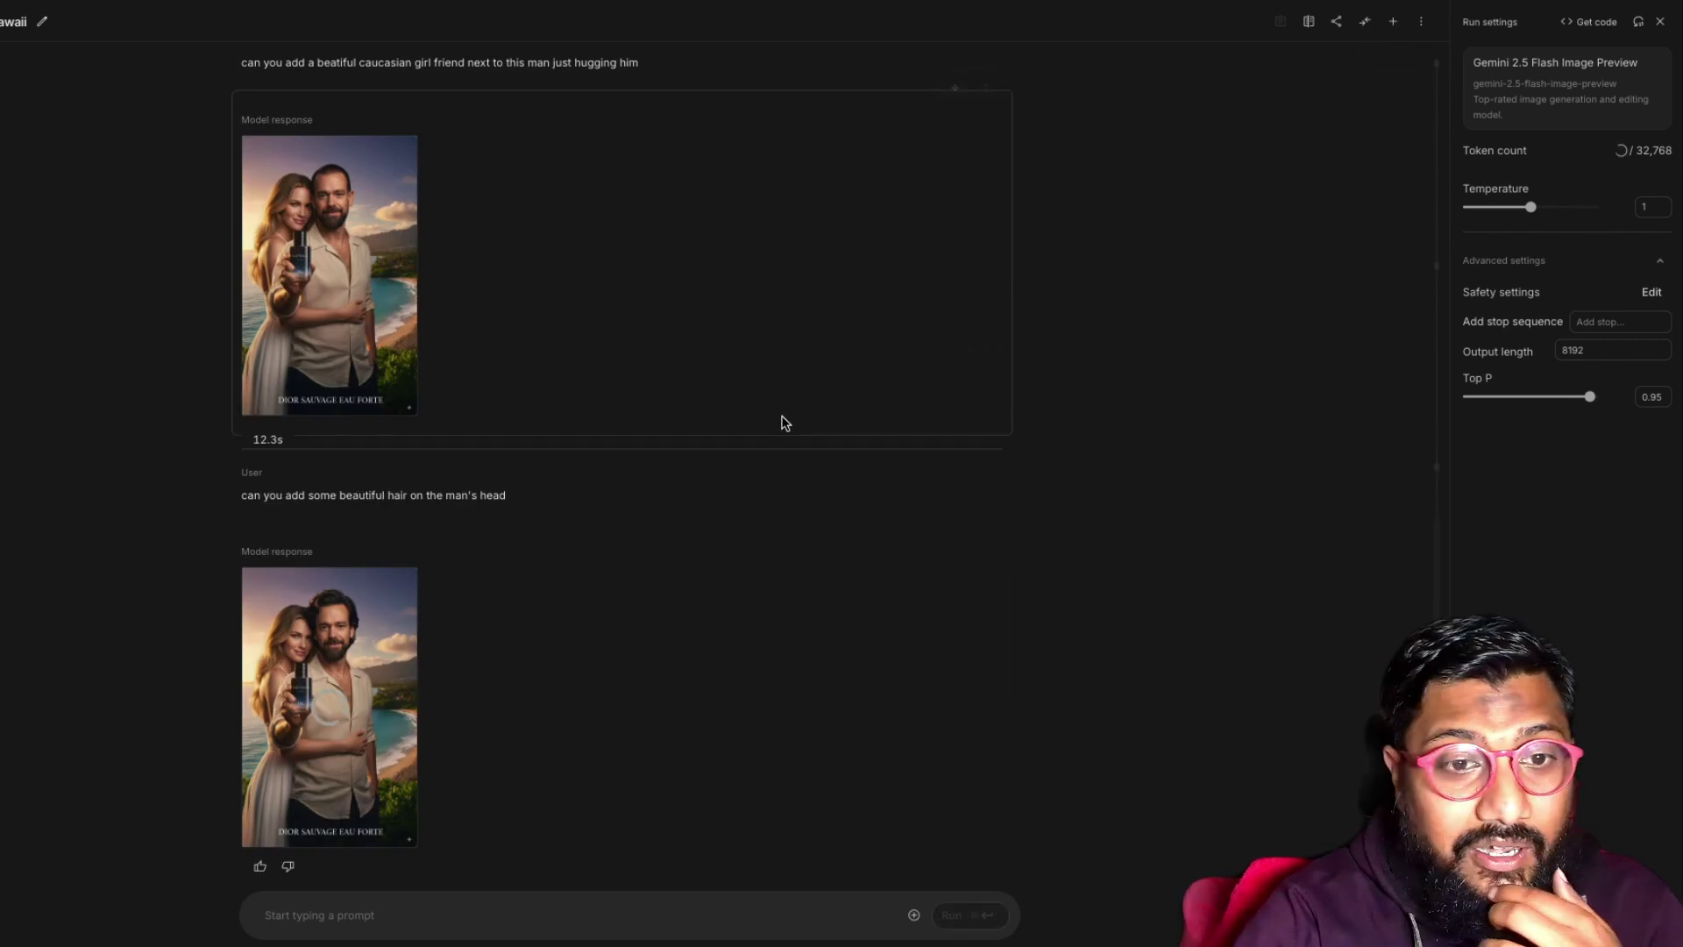
click(341, 677)
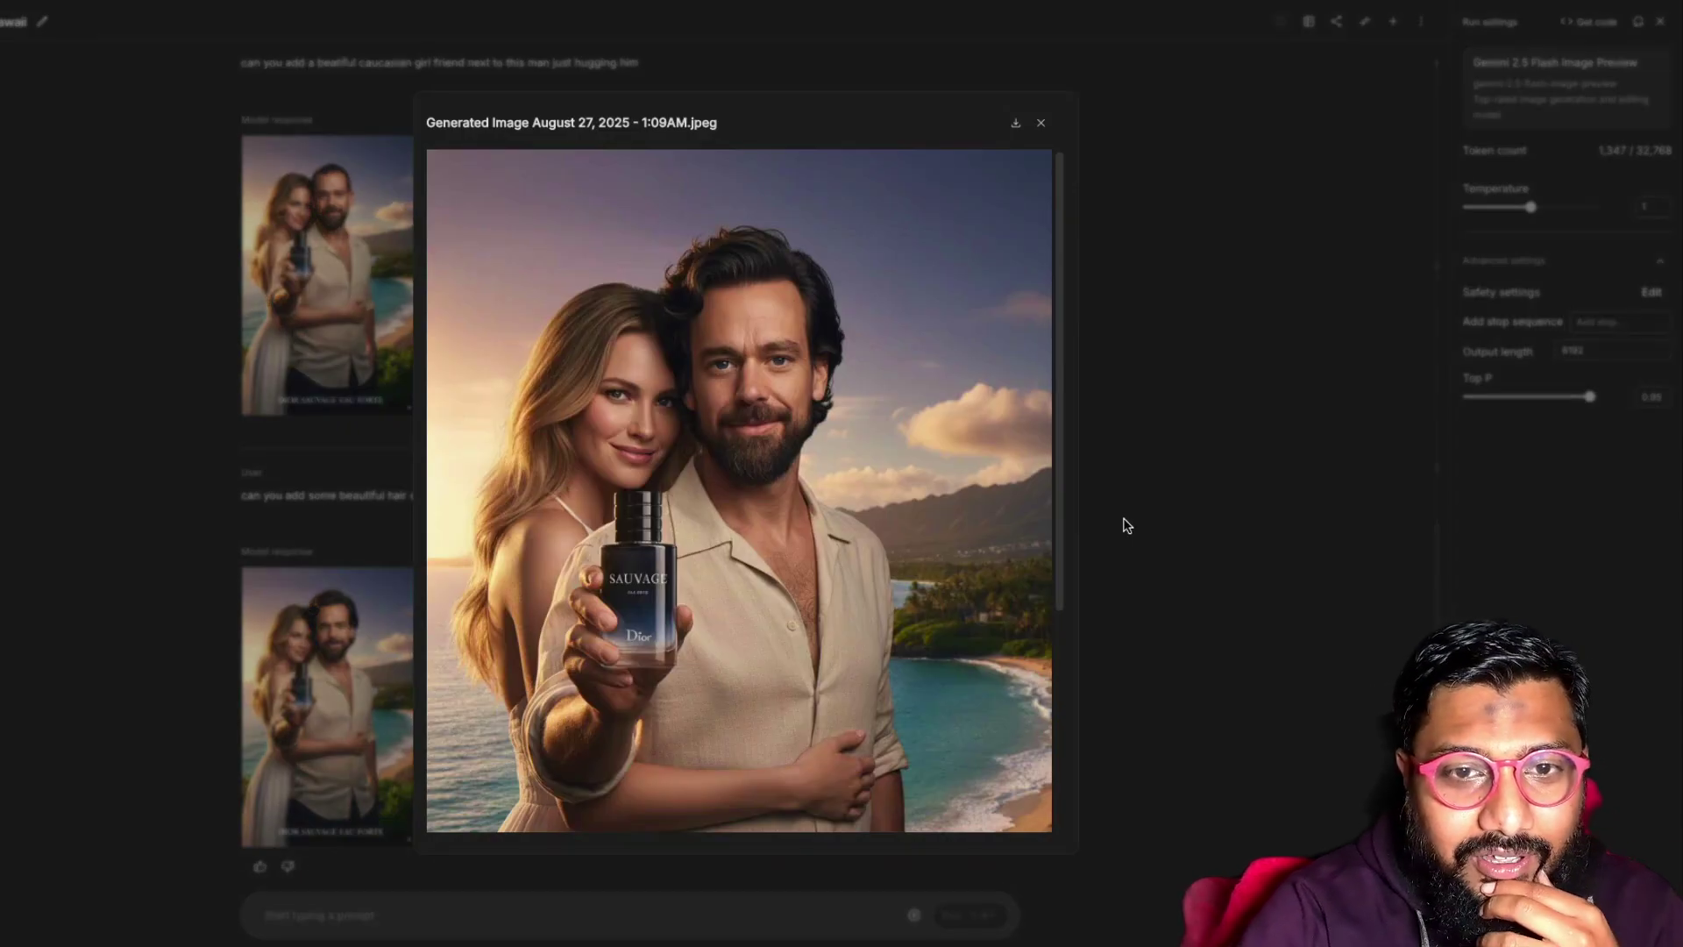
scroll(769, 601, down, 4)
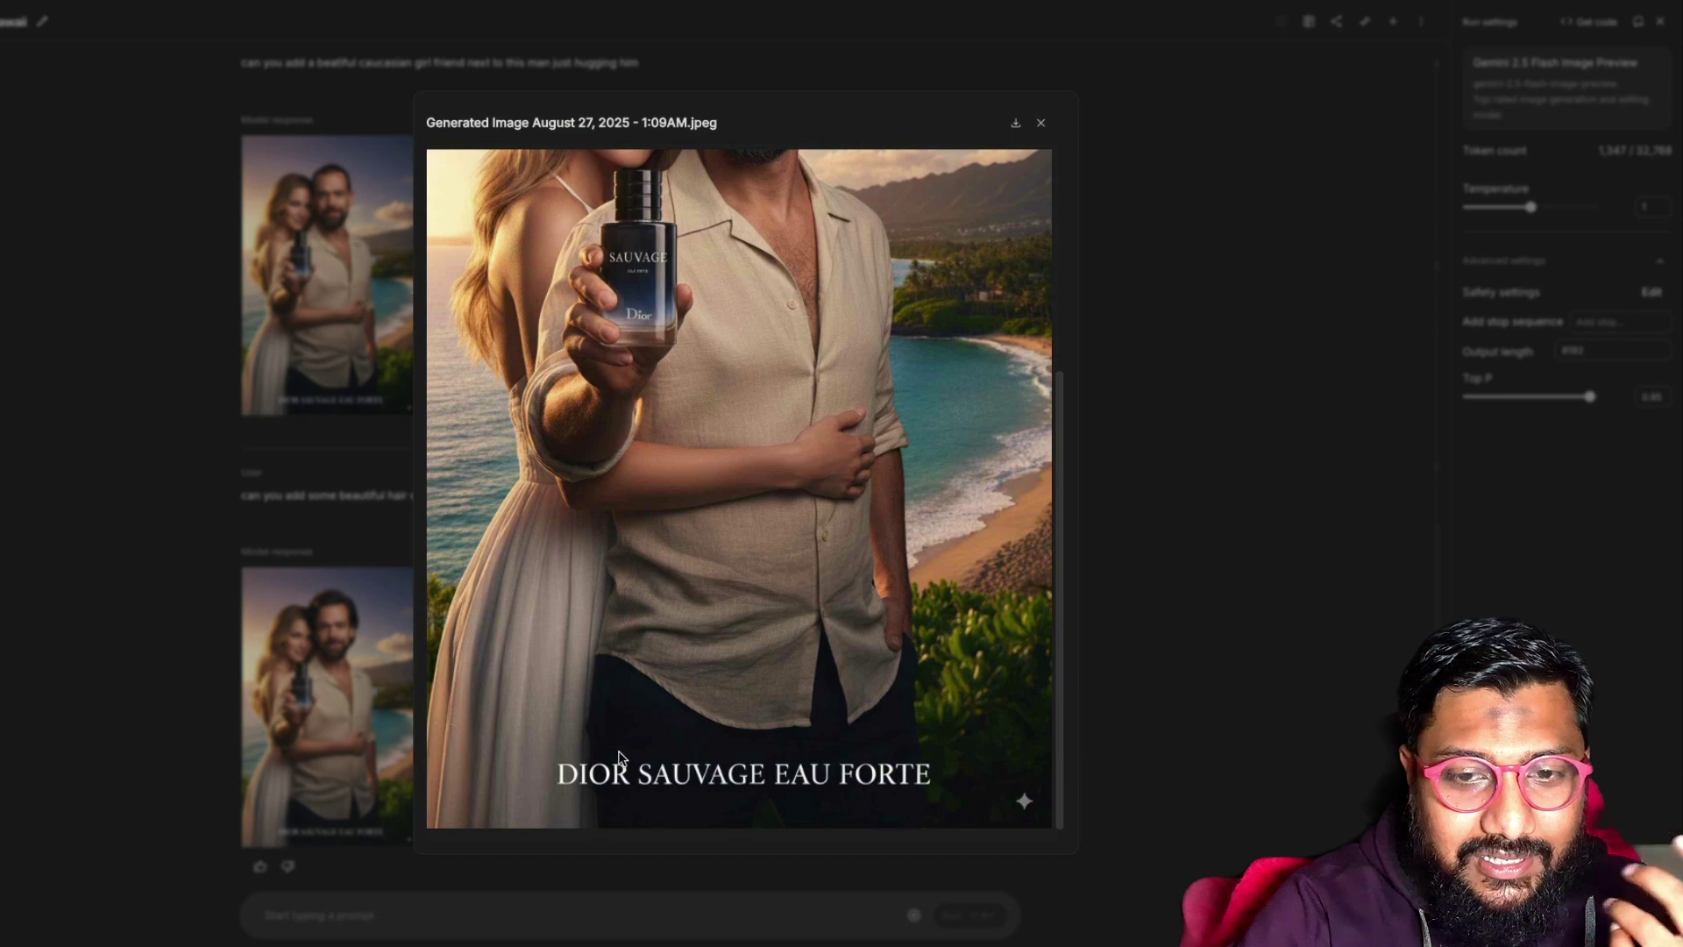
scroll(711, 724, up, 4)
scroll(712, 723, down, 4)
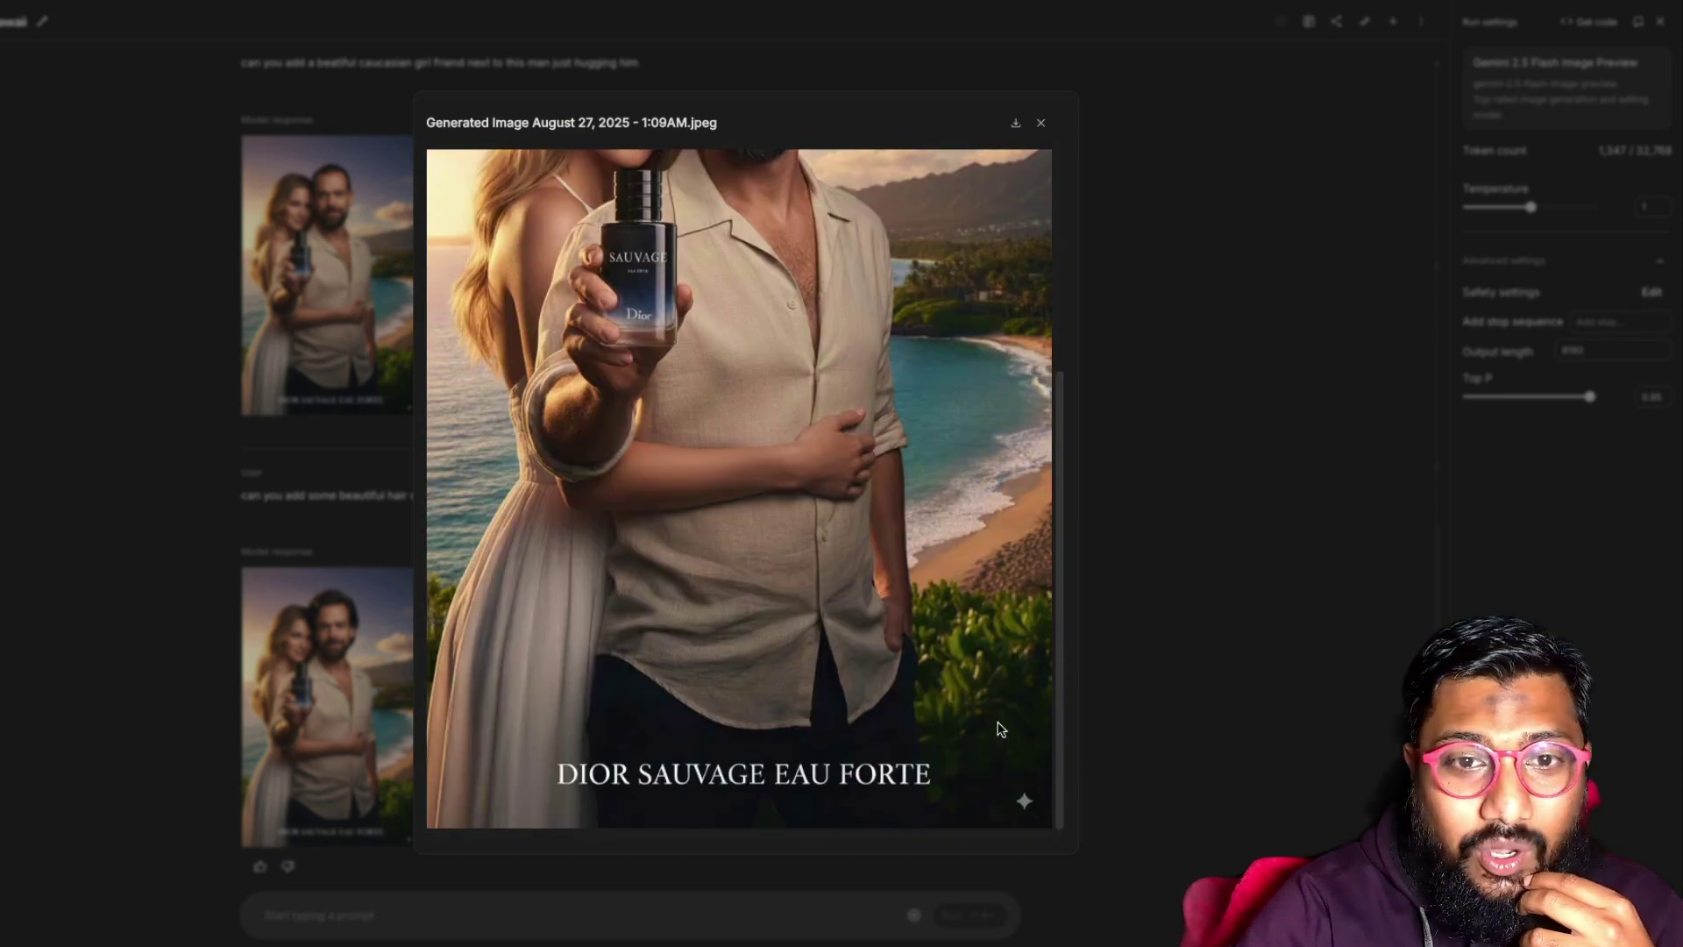
scroll(1000, 728, up, 4)
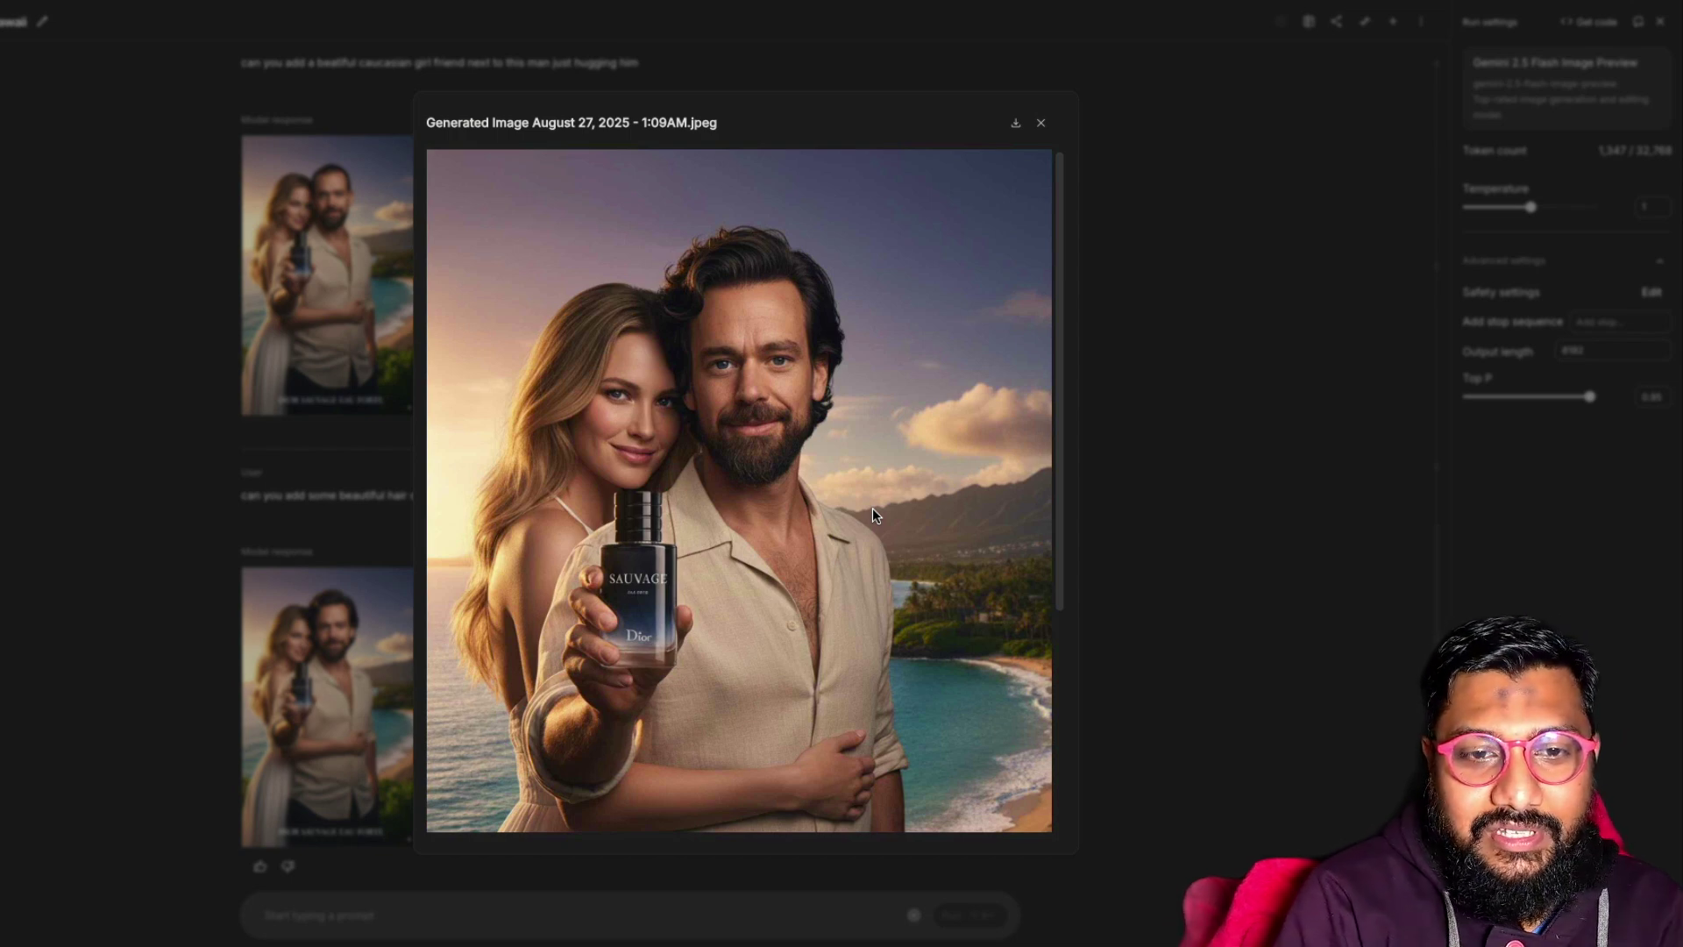
Step: Request 'can you remove the background completely and make it green in color'
click(1153, 443)
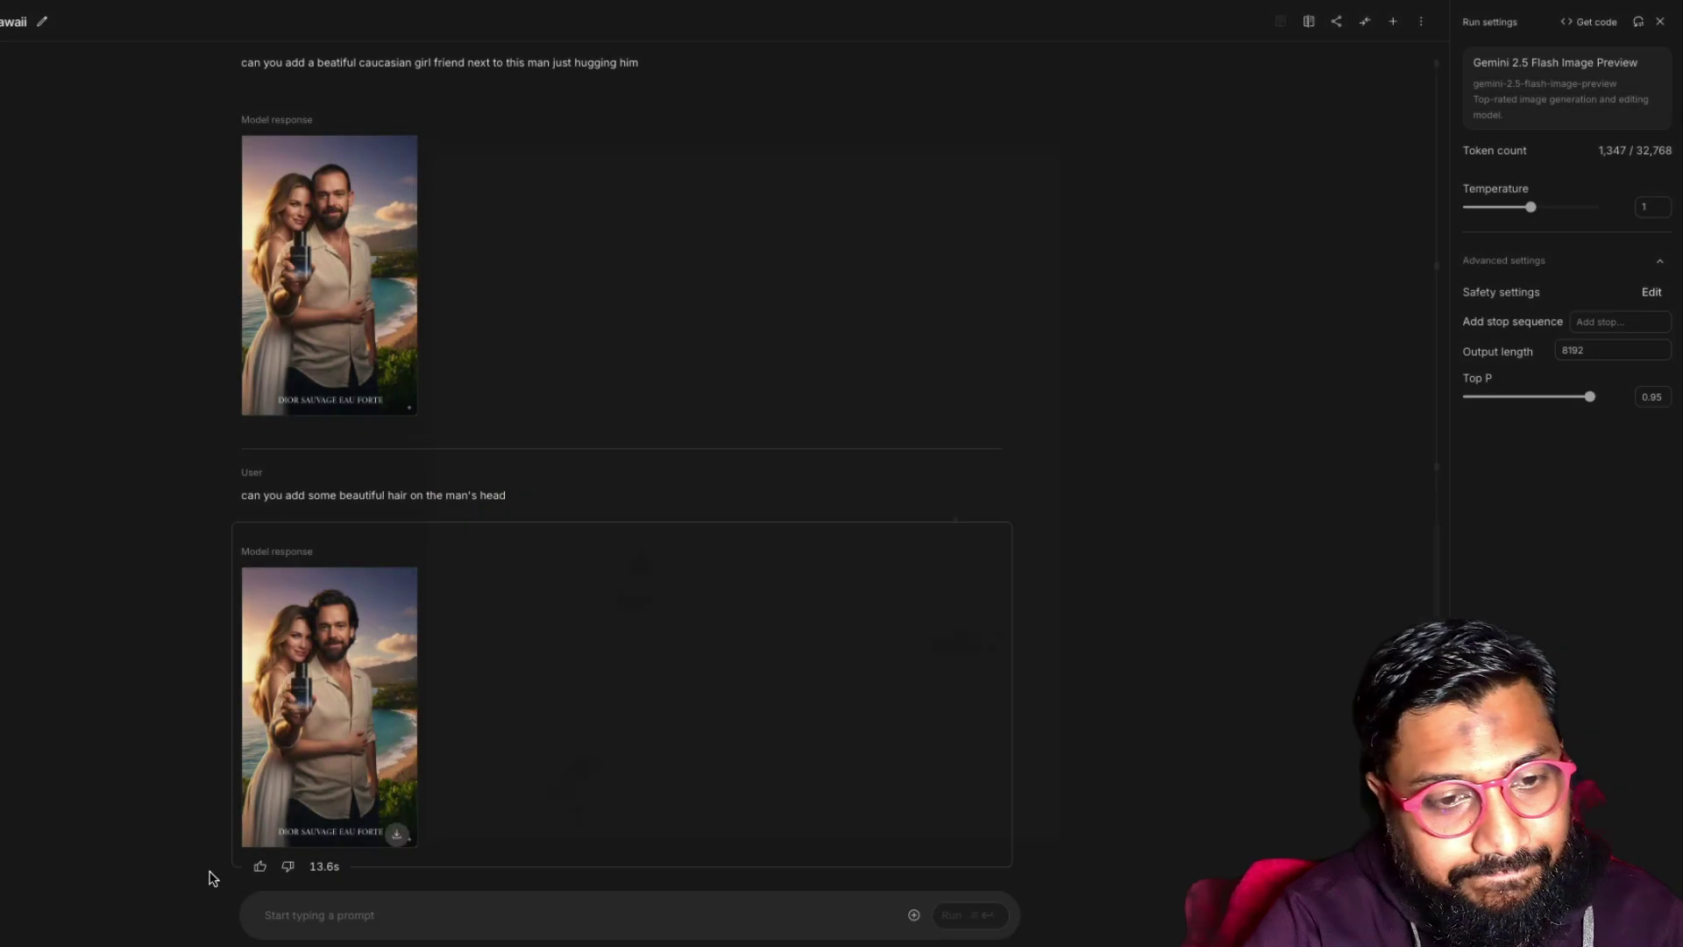
click(327, 912)
text(can you remove the )
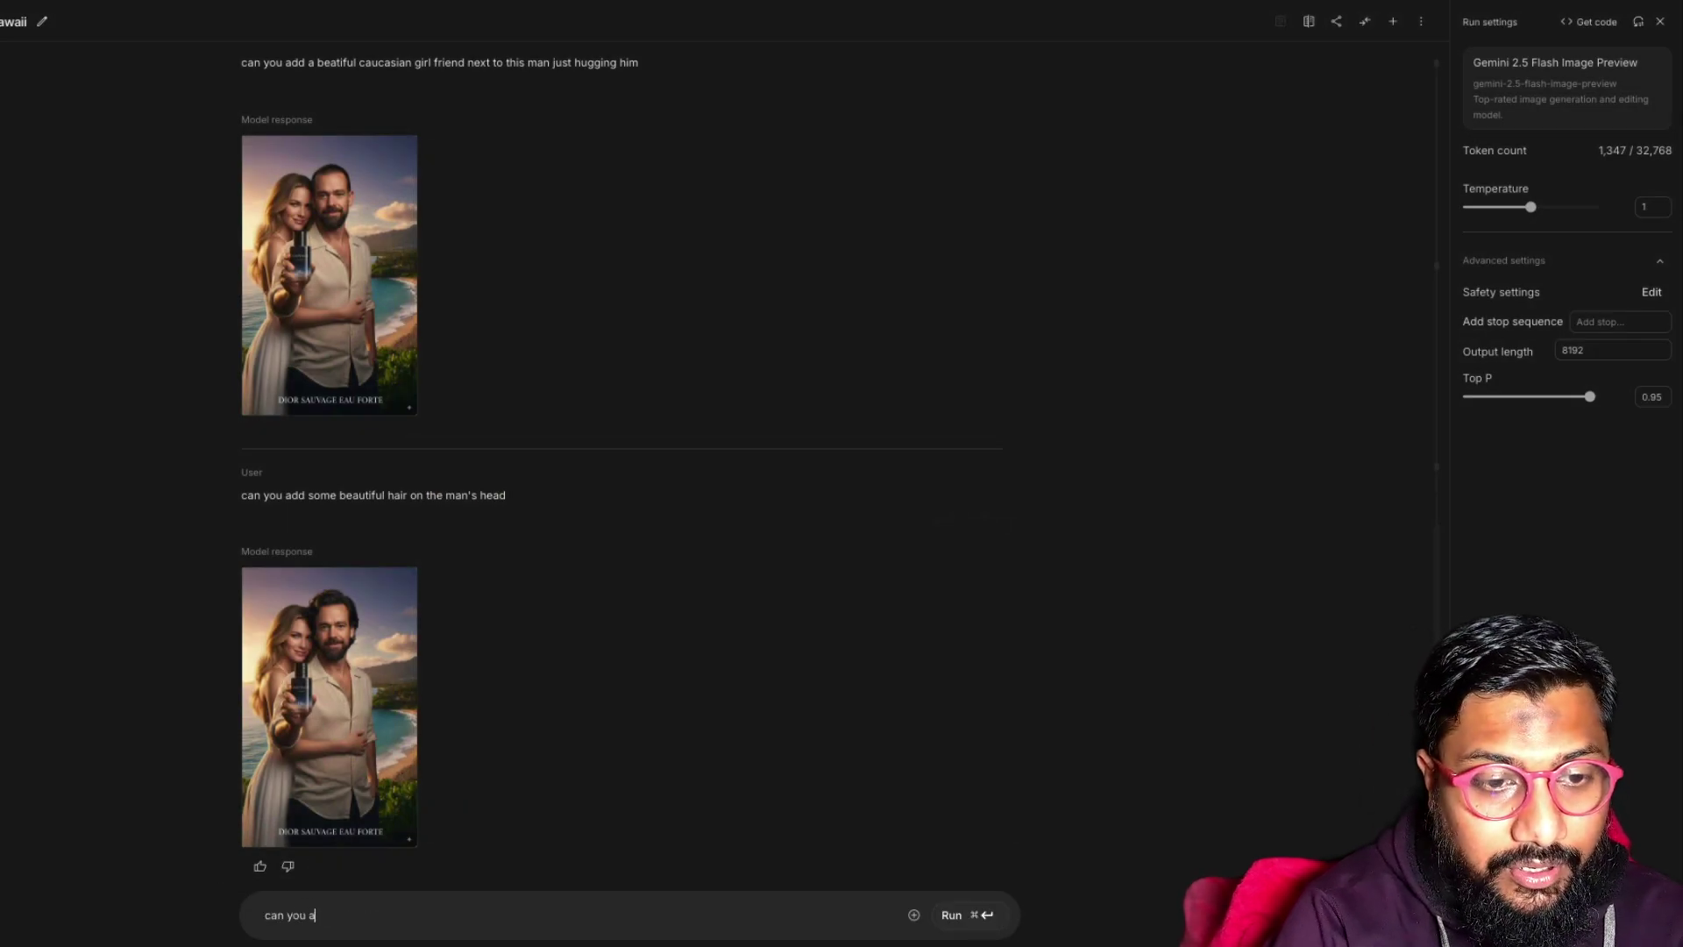
text(background )
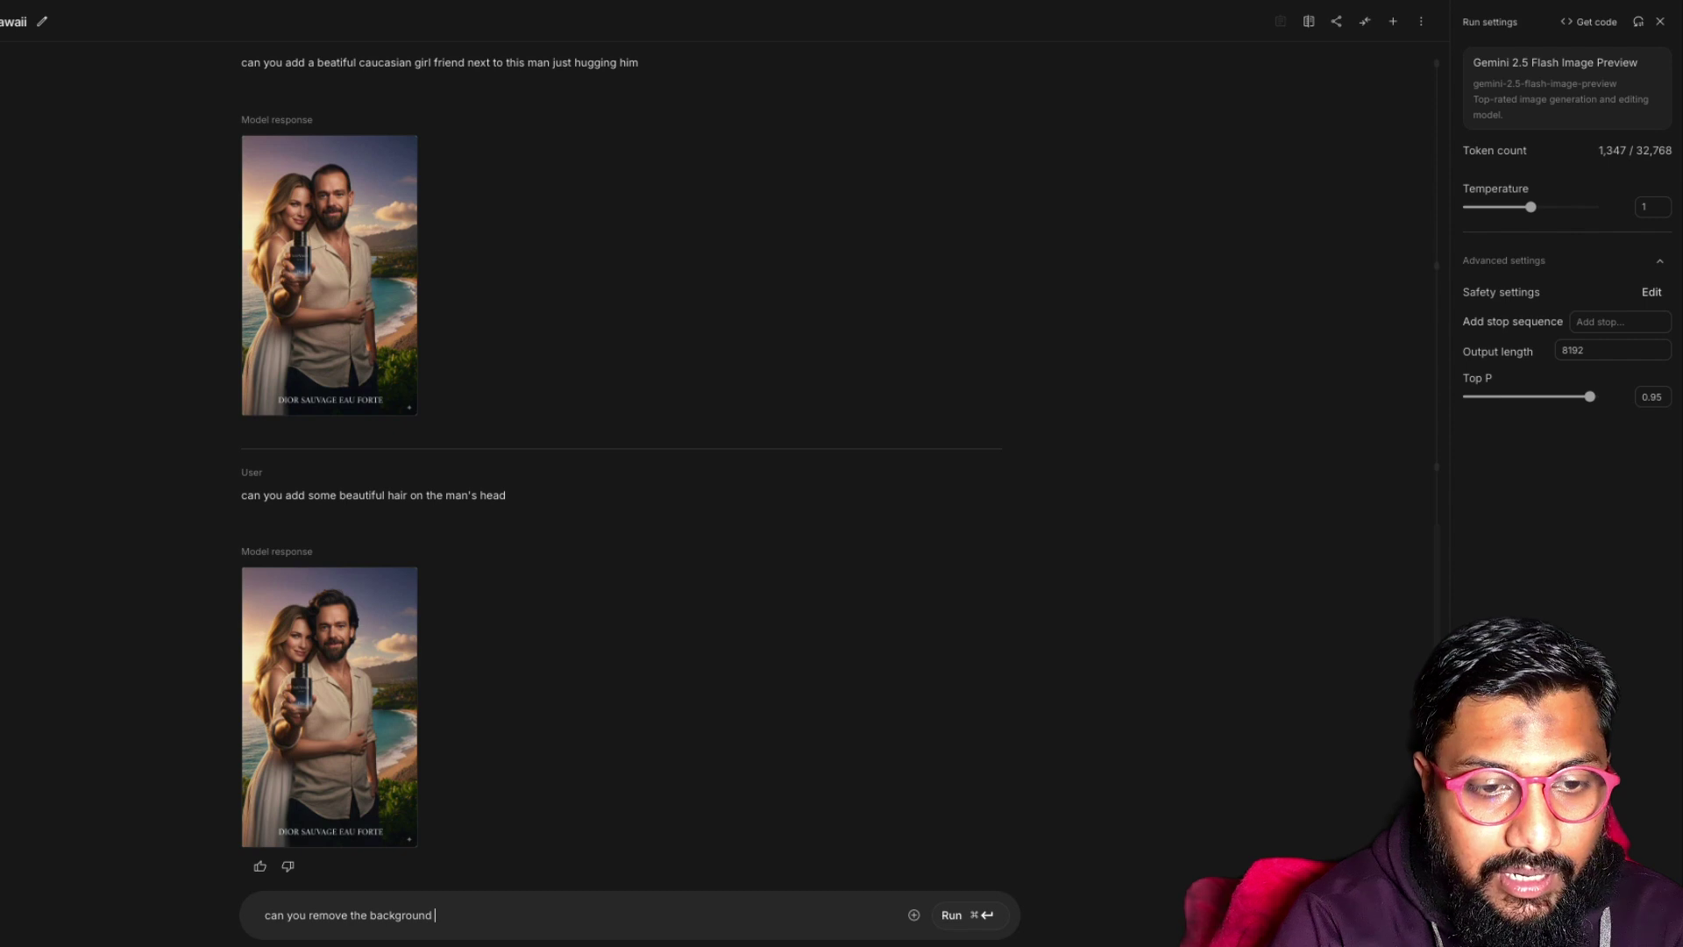
text(ncmplete)
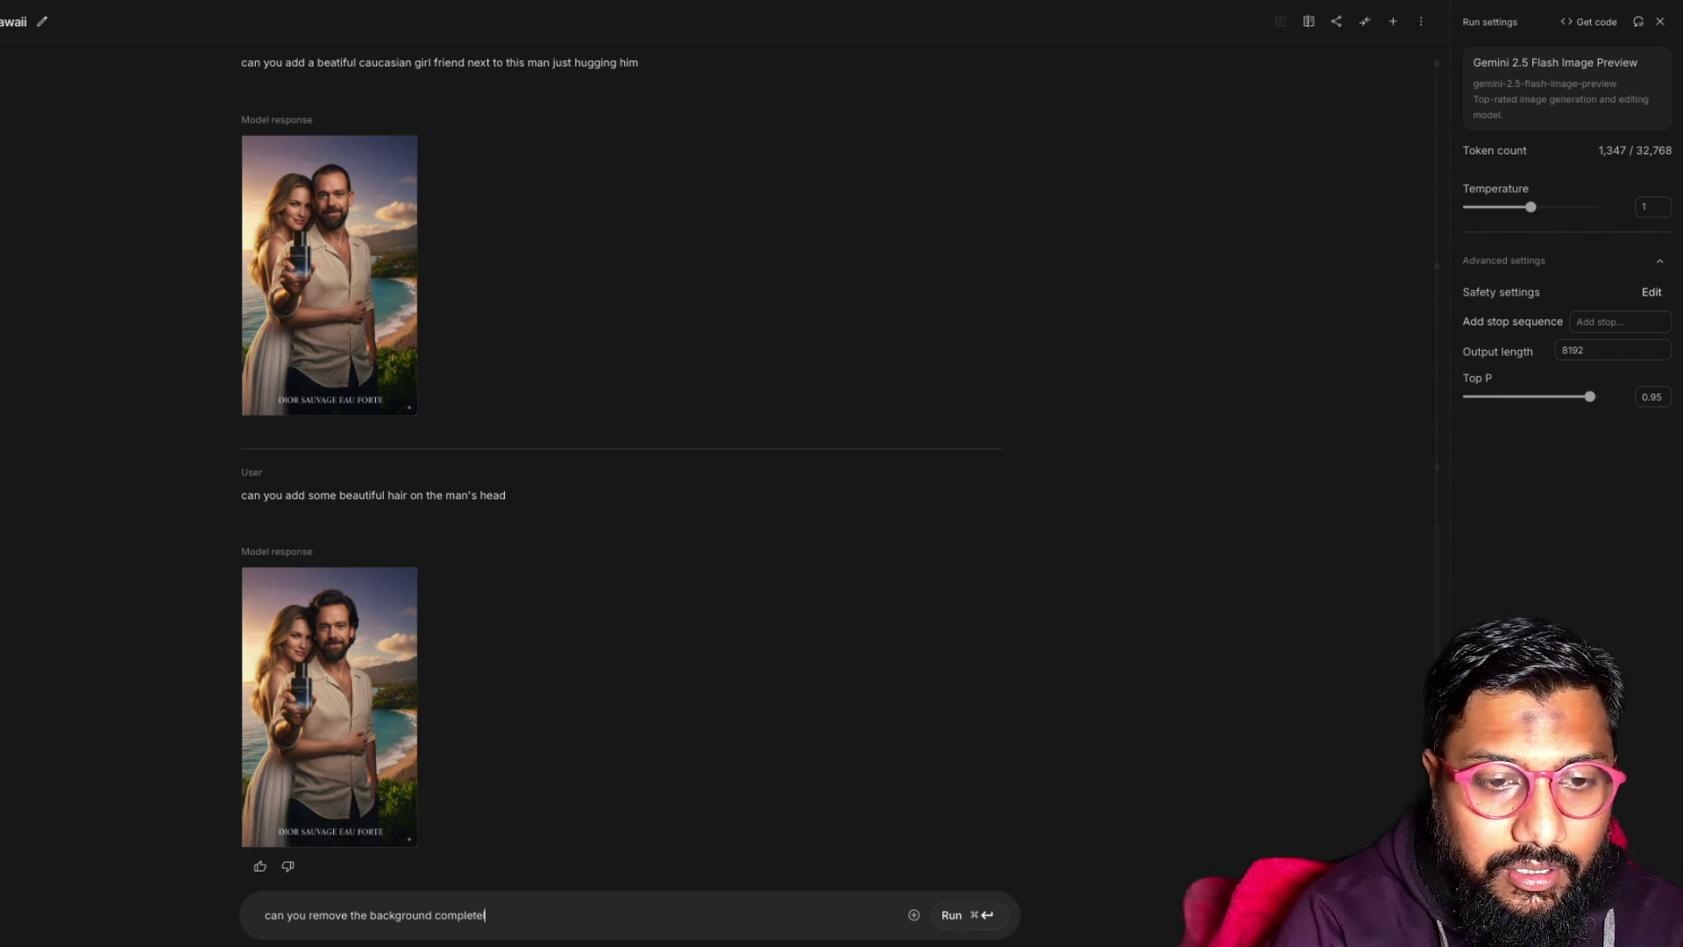
text(ly and make it gre)
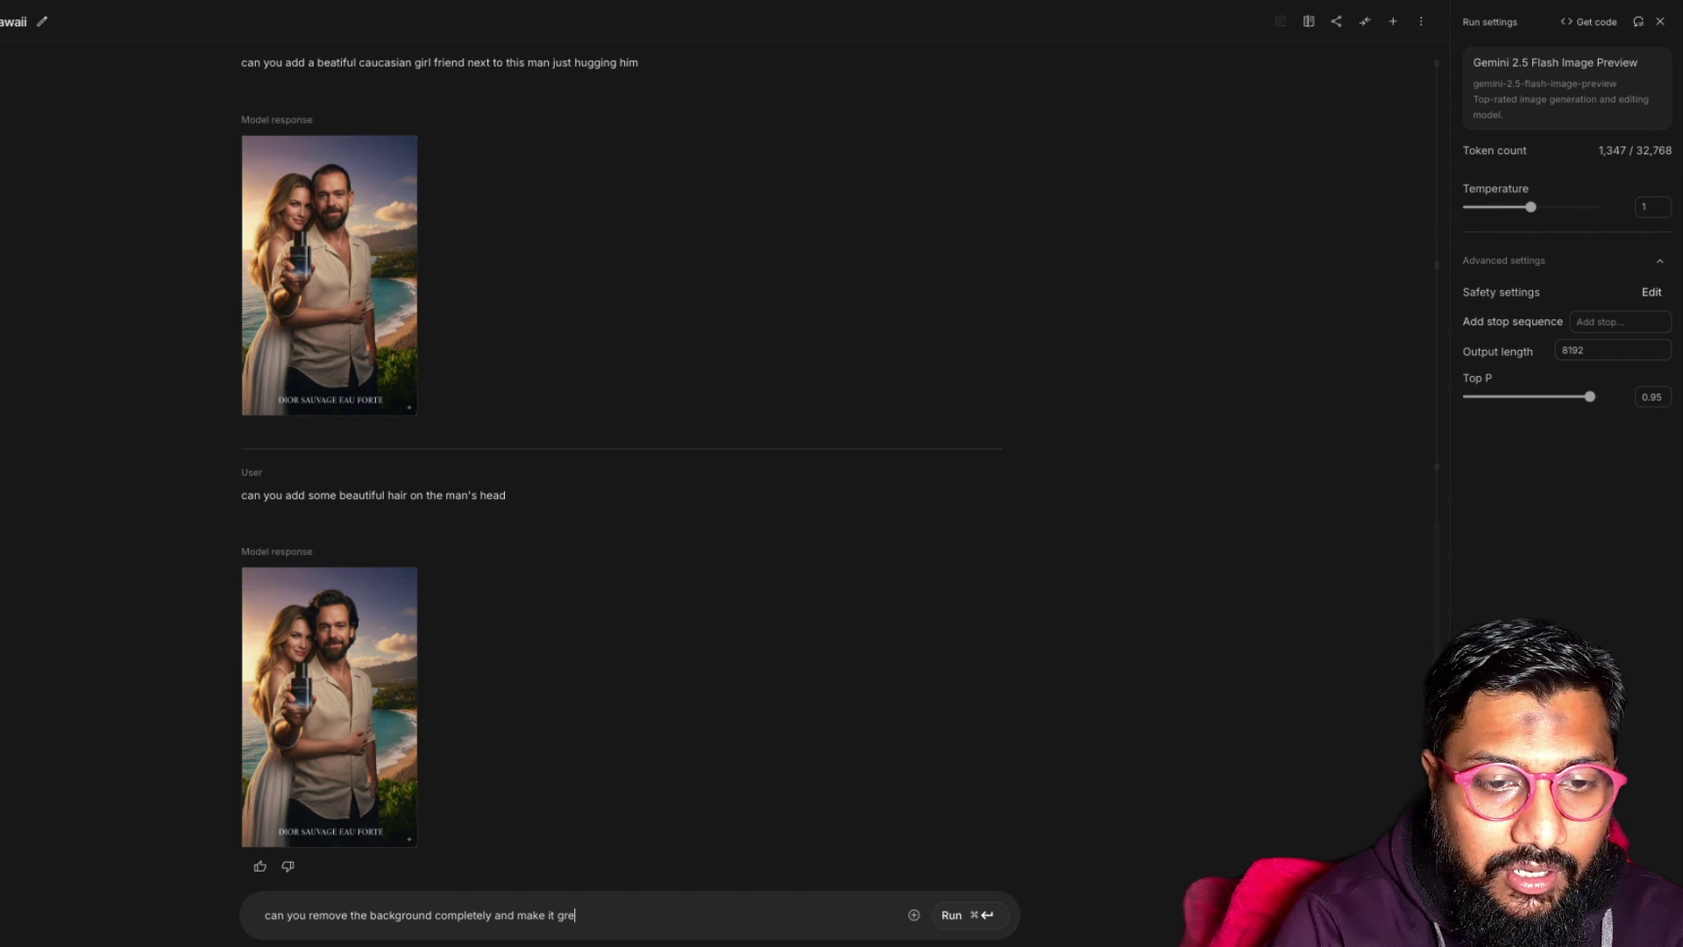
text(en in color)
key(super+Return)
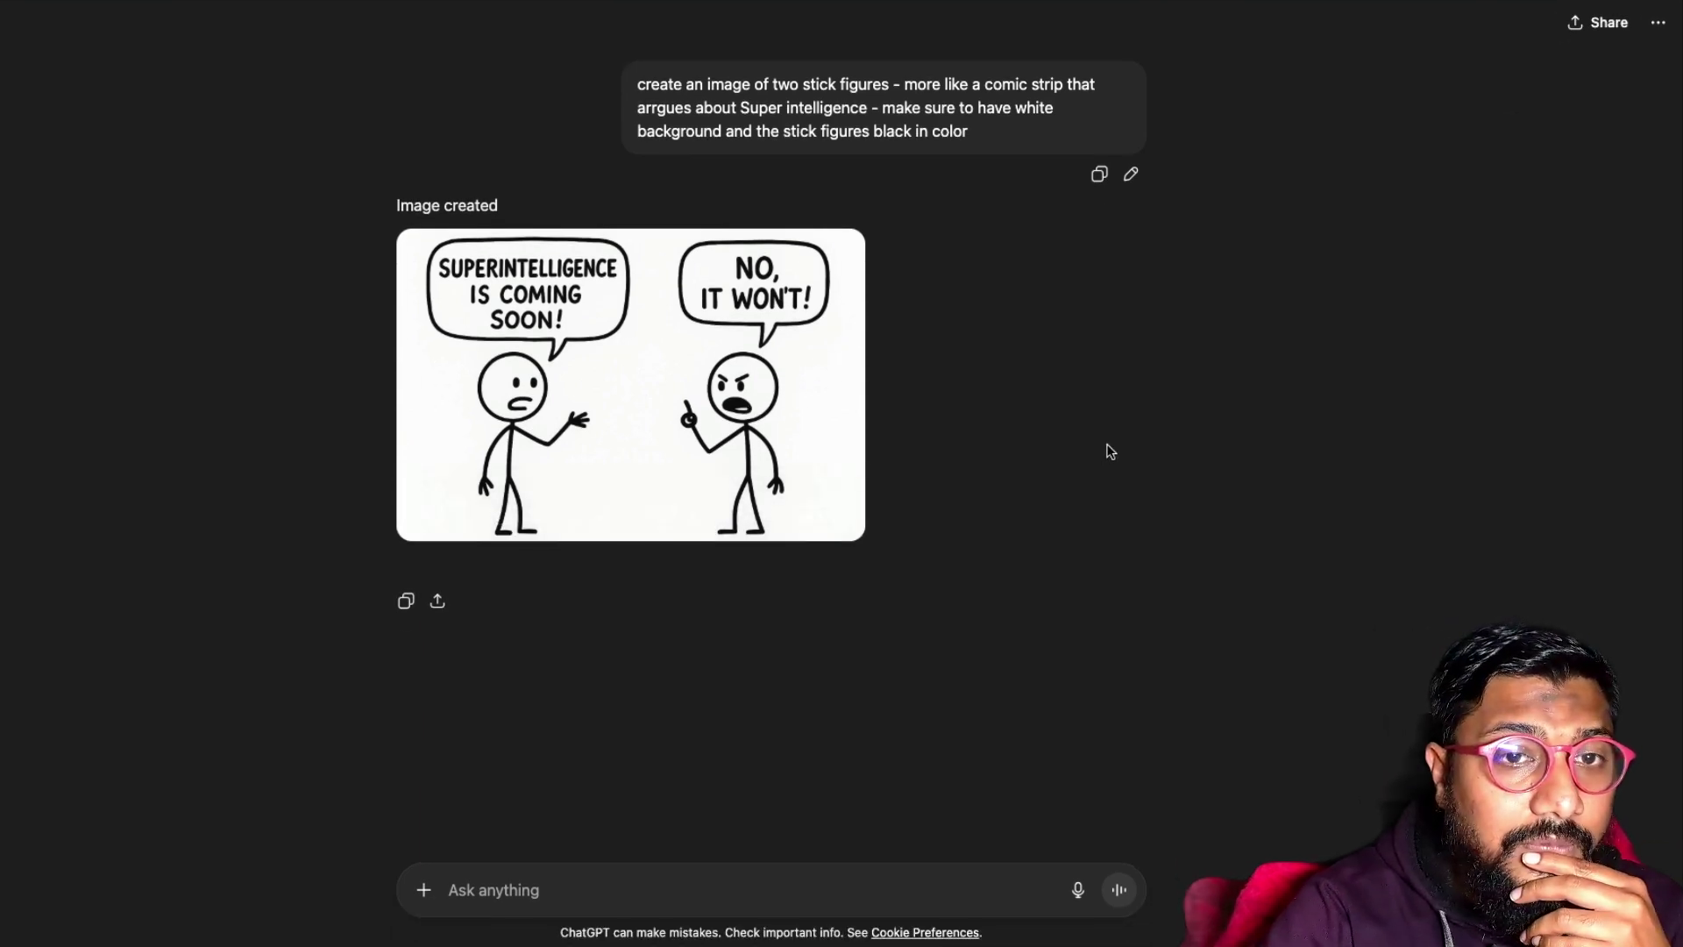
Step: Open the generated stick-figure comic image at full size
click(643, 376)
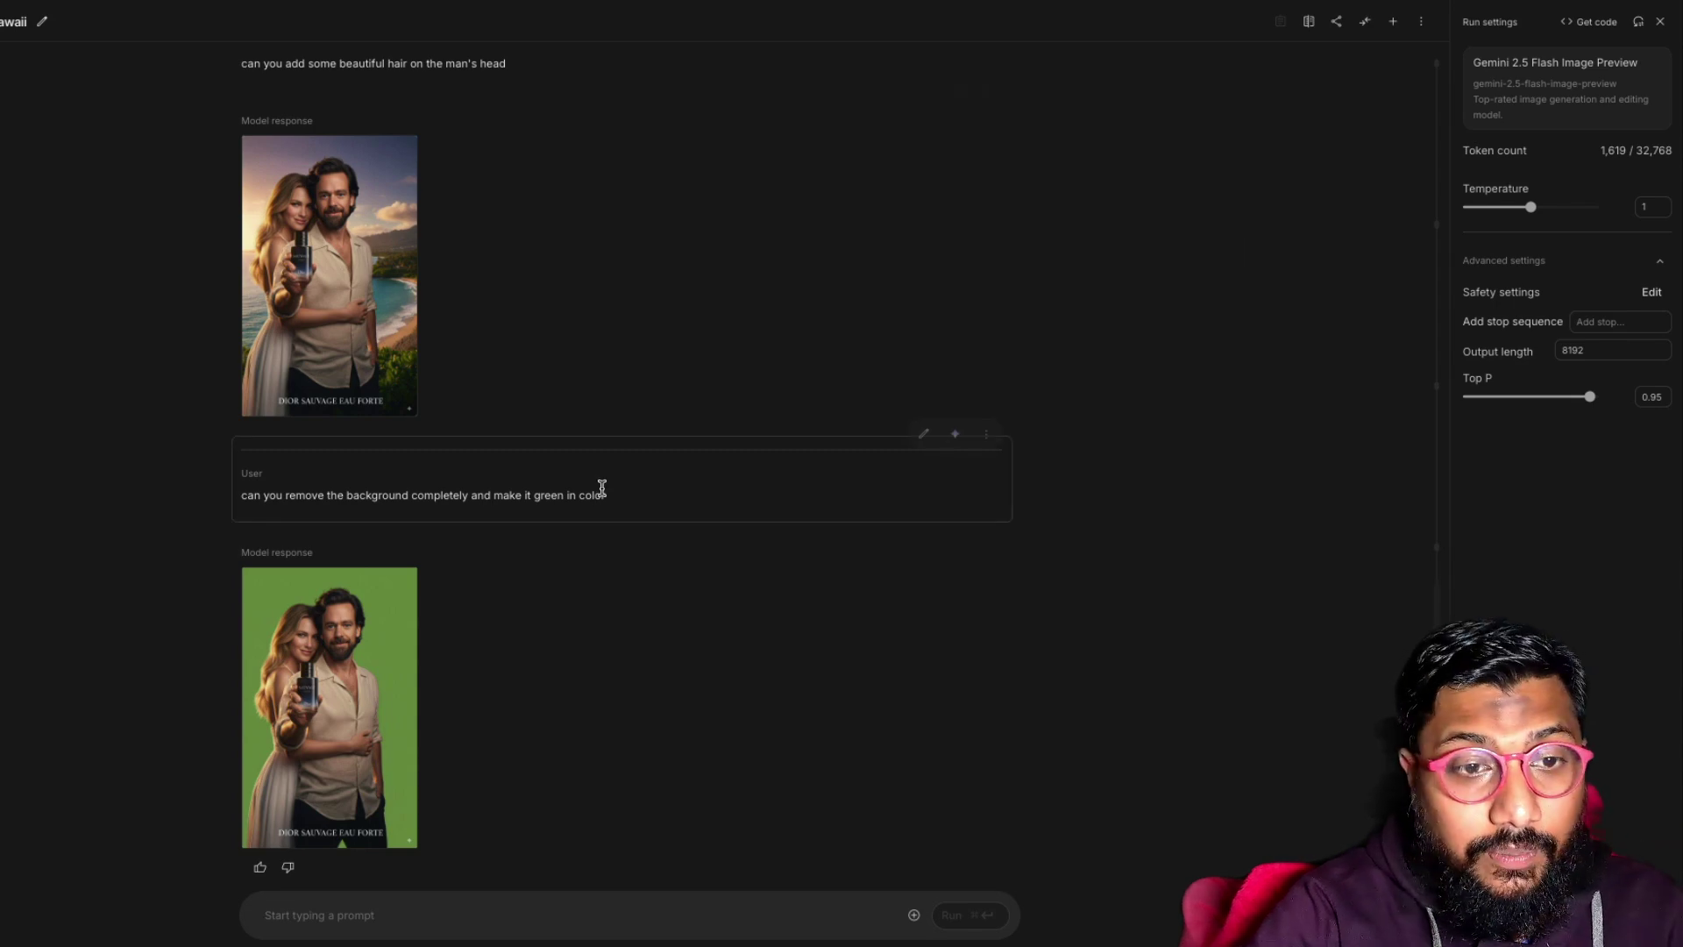
Step: Preview the solid-green-background couple ad at full size, then scroll up the chat
click(339, 683)
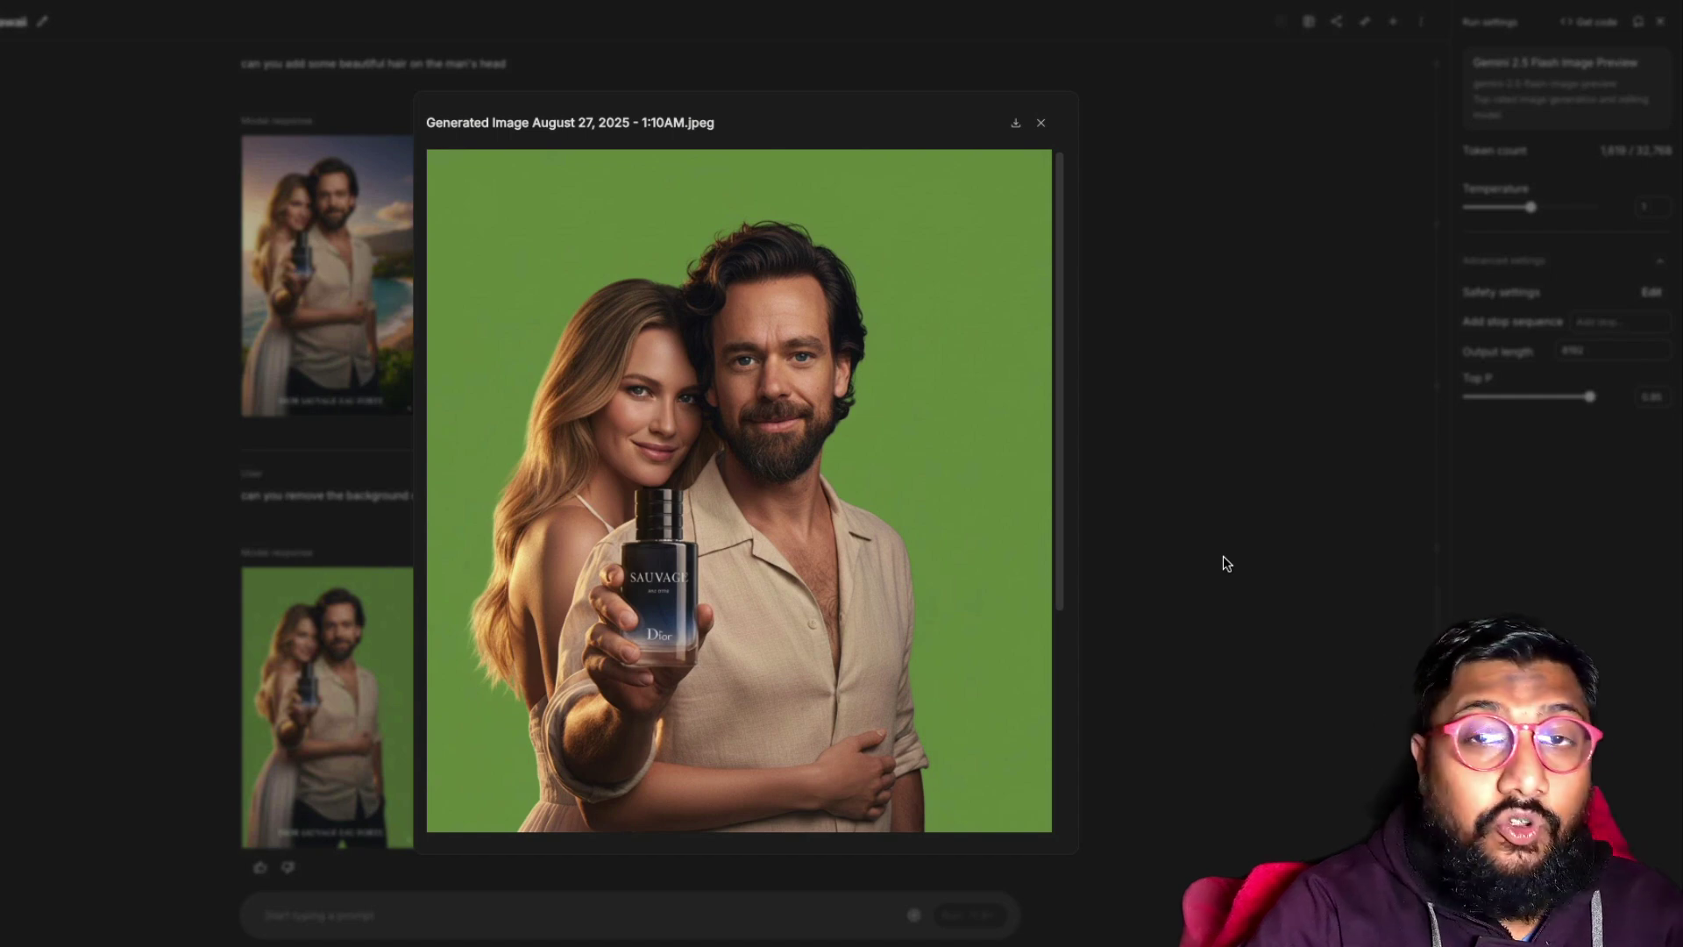
click(1223, 554)
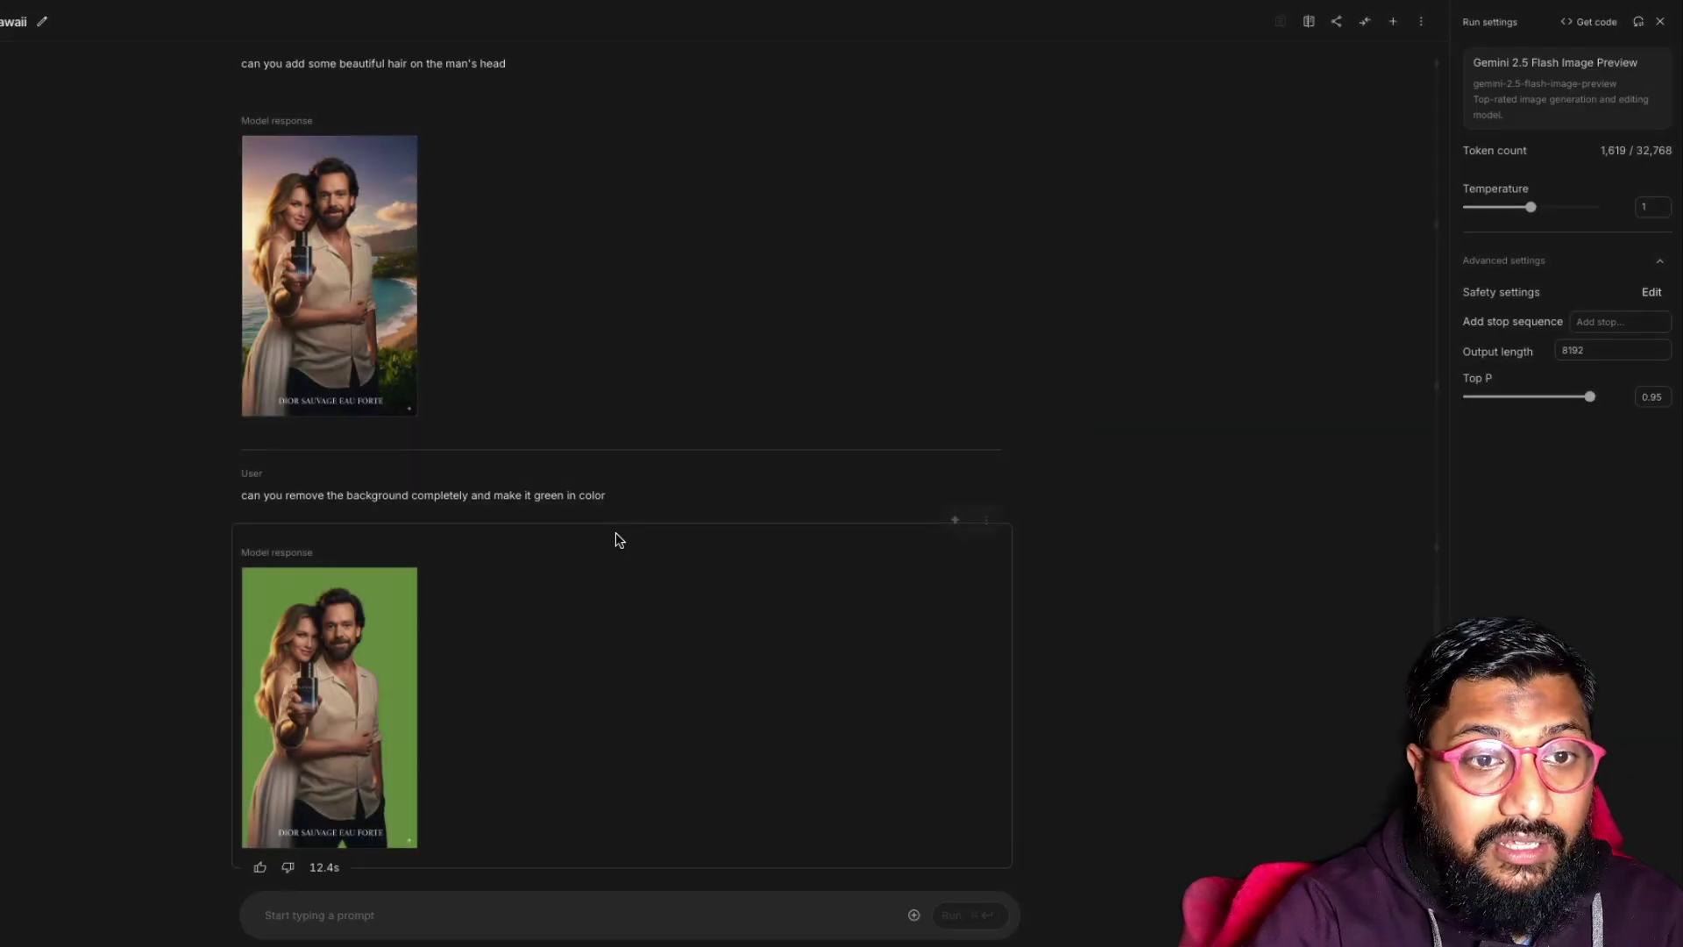
scroll(618, 534, up, 10)
scroll(618, 534, down, 10)
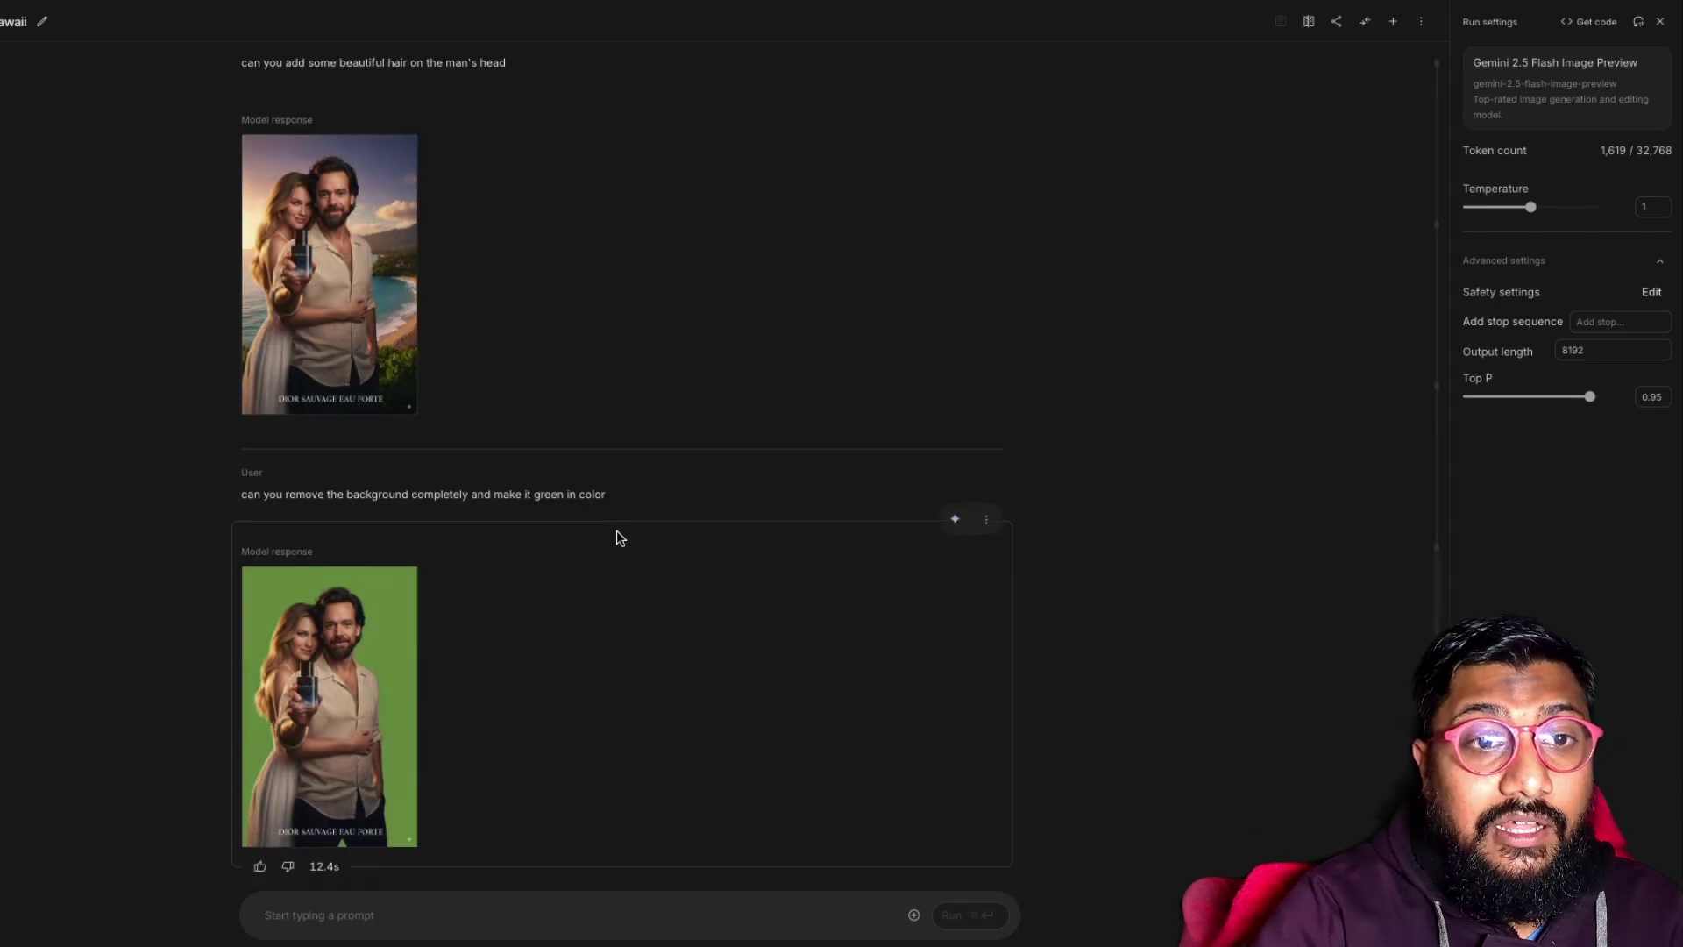
scroll(618, 537, up, 10)
scroll(622, 535, up, 2)
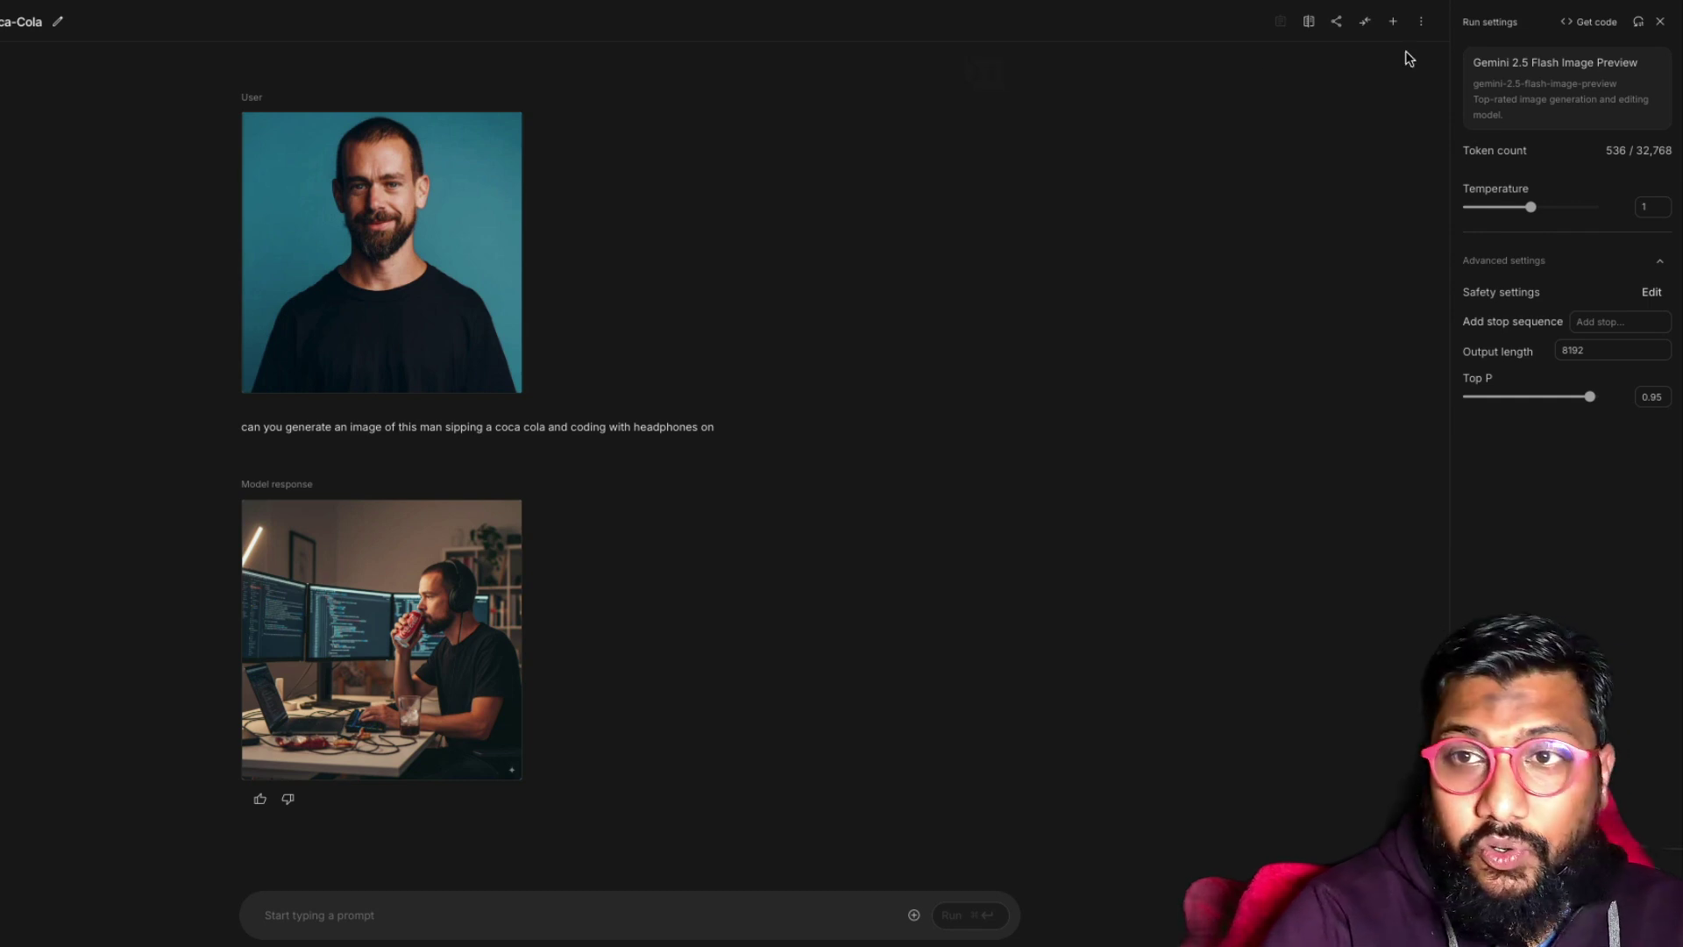
Step: Open the model selection list from the Gemini 2.5 Flash Image Preview card
click(1548, 92)
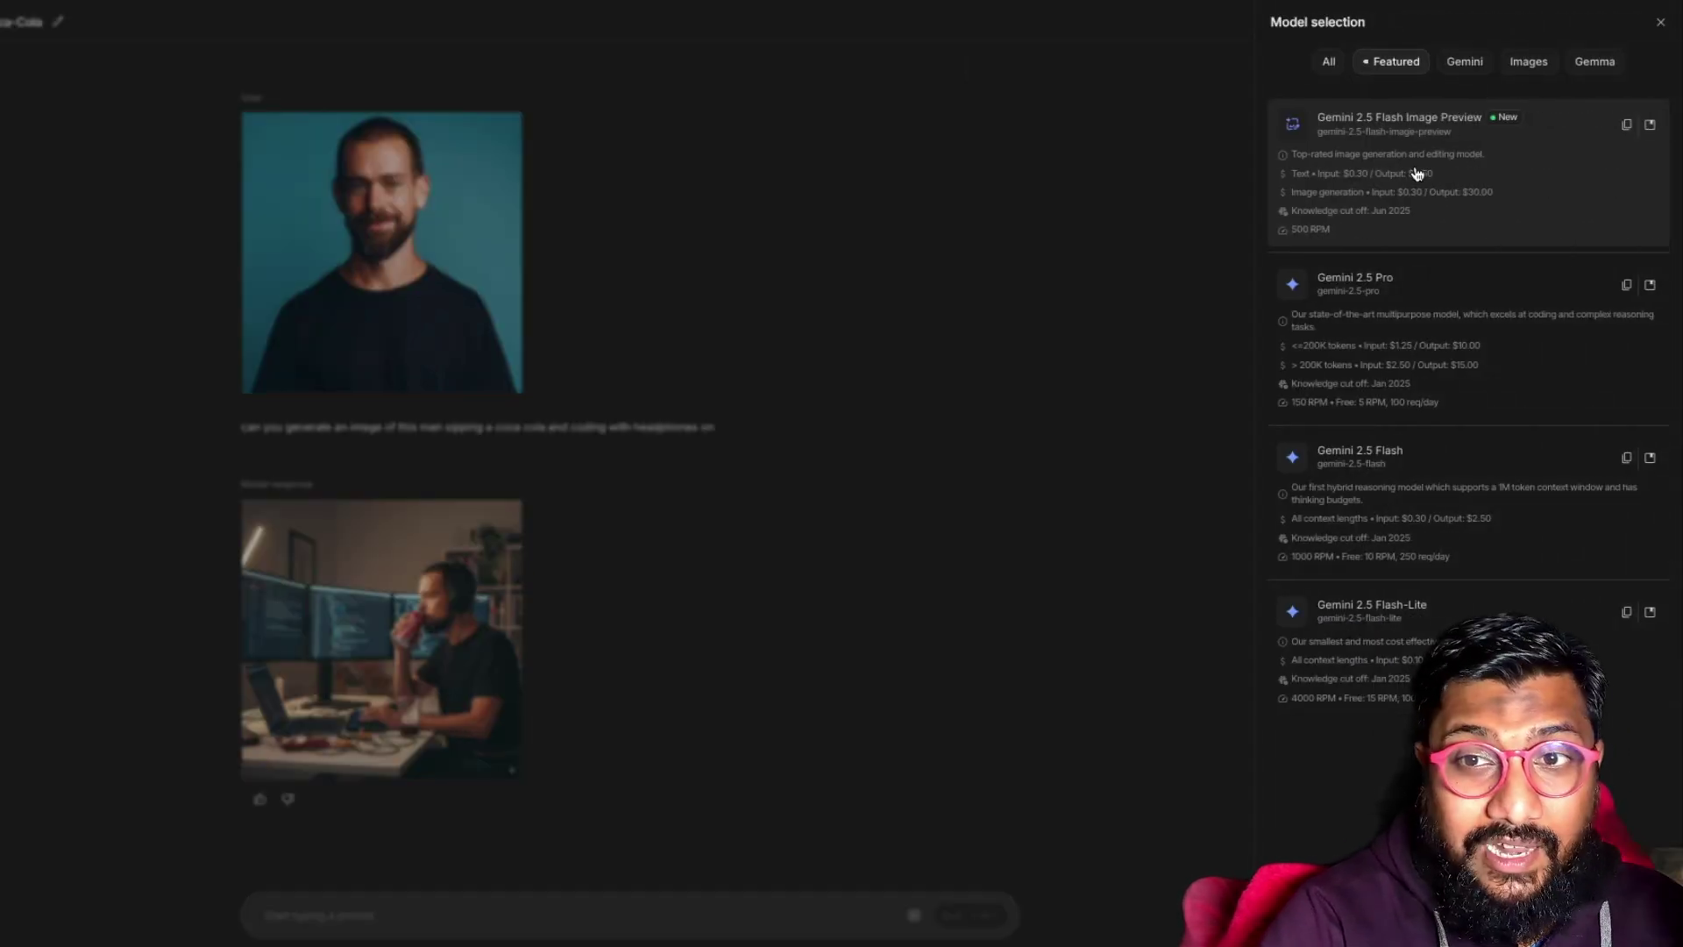